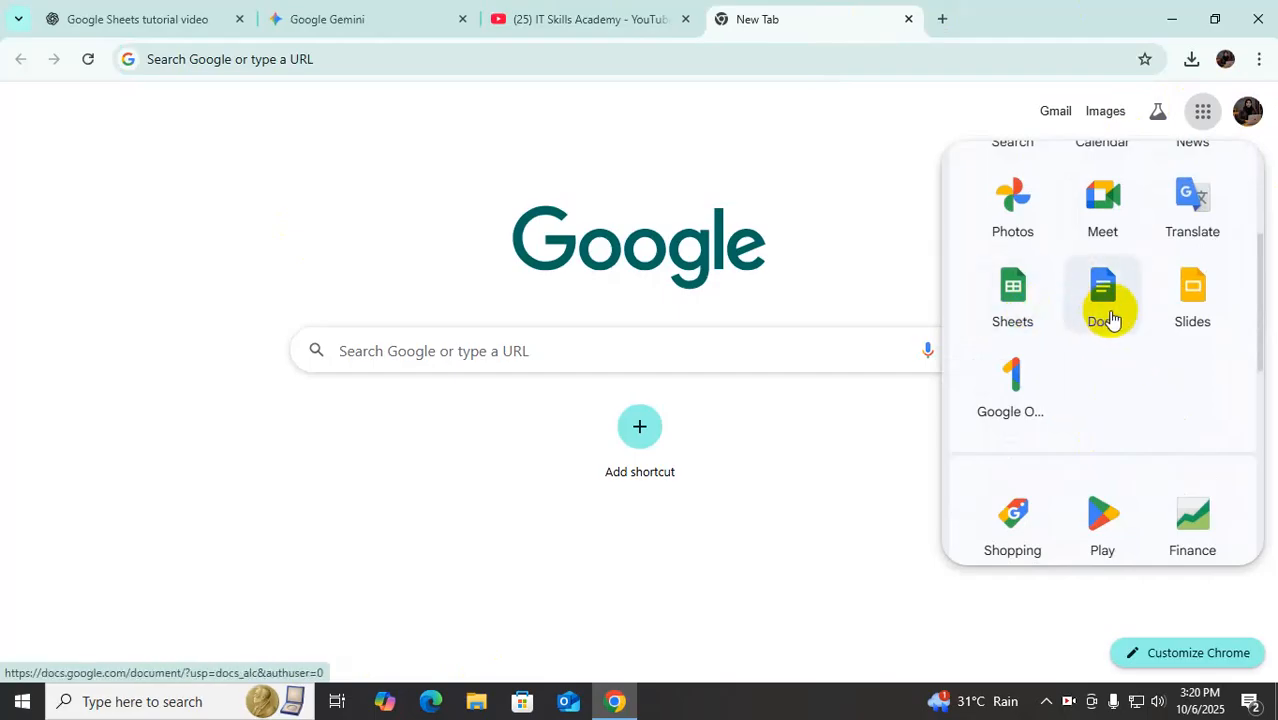
# Open Google Drive from the Google apps and create a new blank Google Form
pyautogui.scroll(-3, 1133, 403)
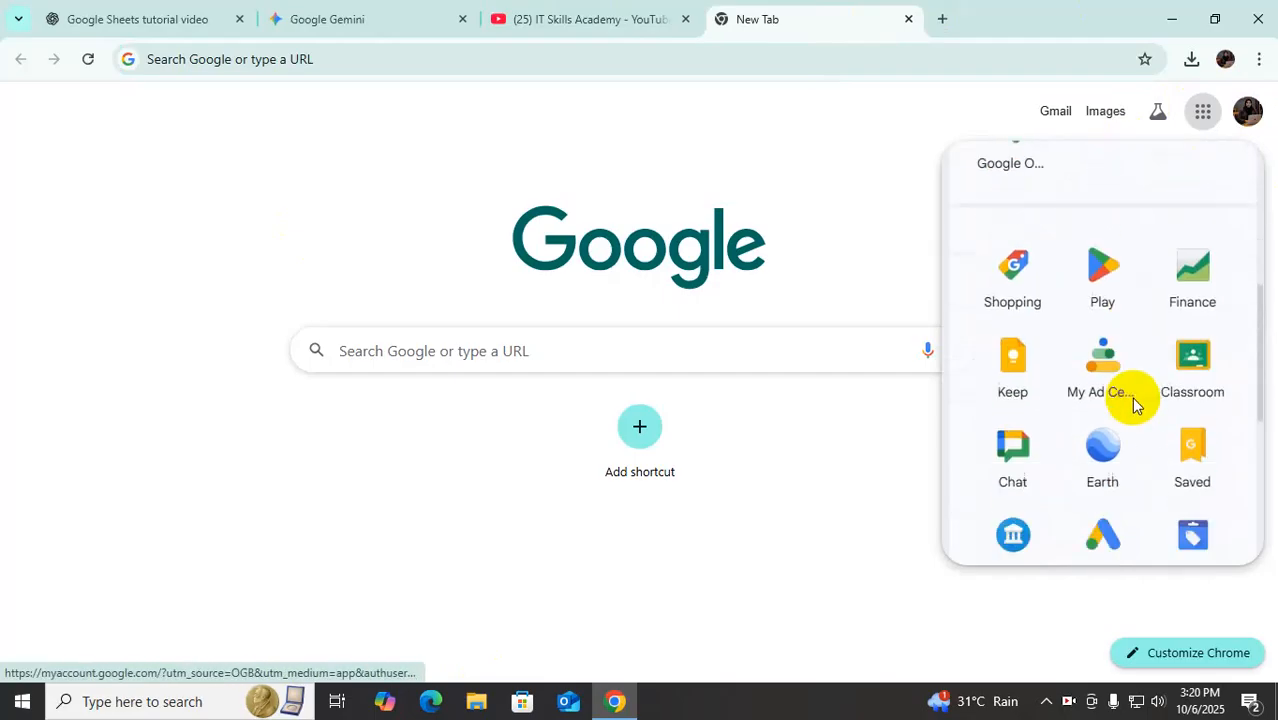
pyautogui.scroll(4, 1137, 428)
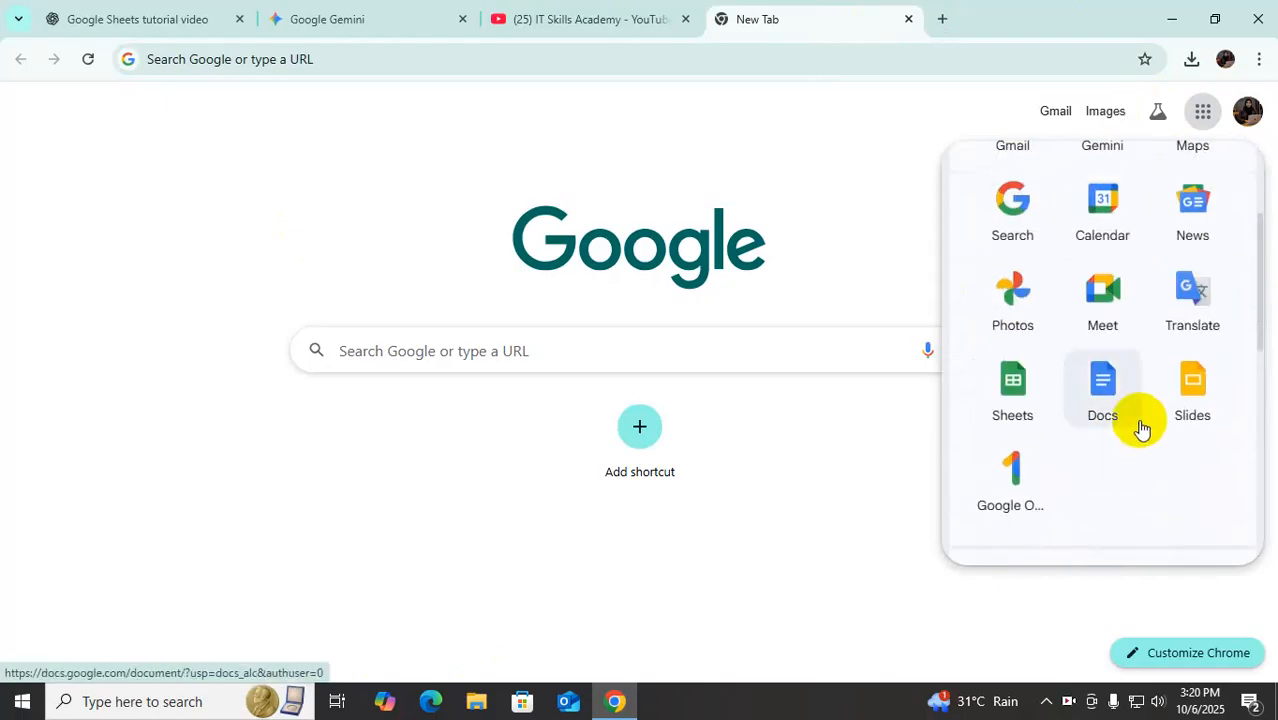
pyautogui.scroll(2, 1138, 445)
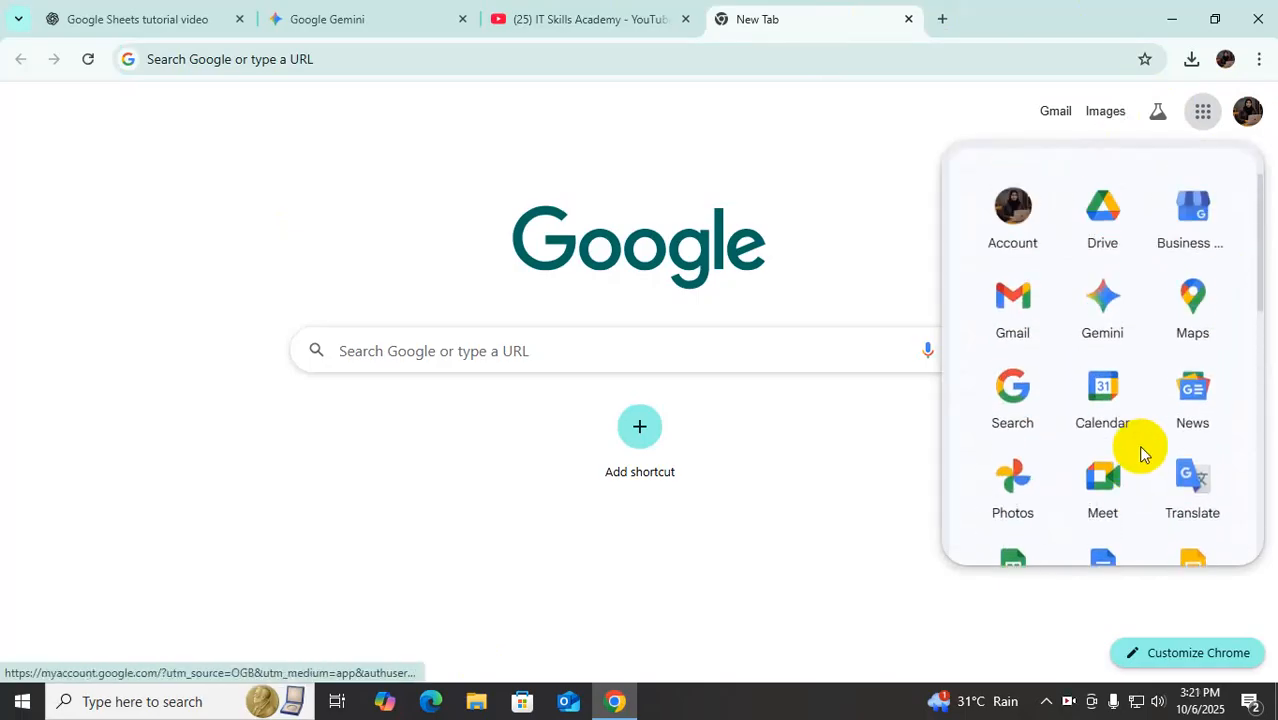
pyautogui.click(1106, 226)
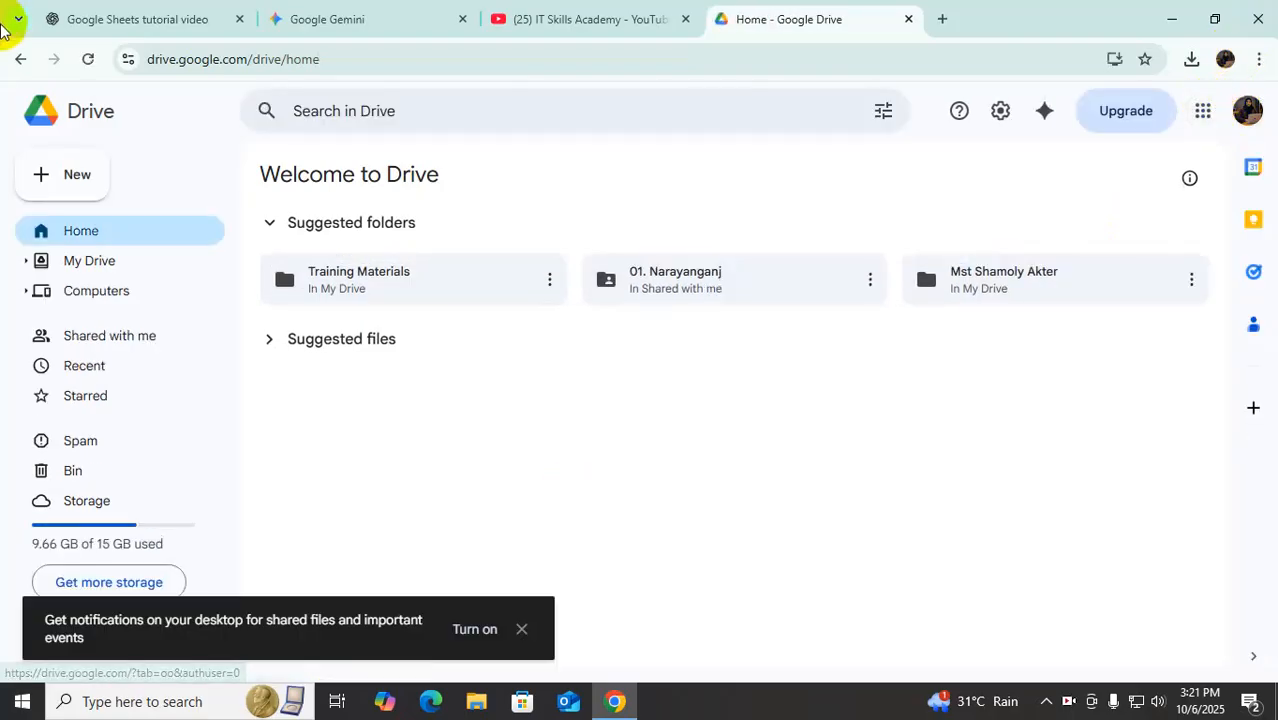
pyautogui.click(46, 182)
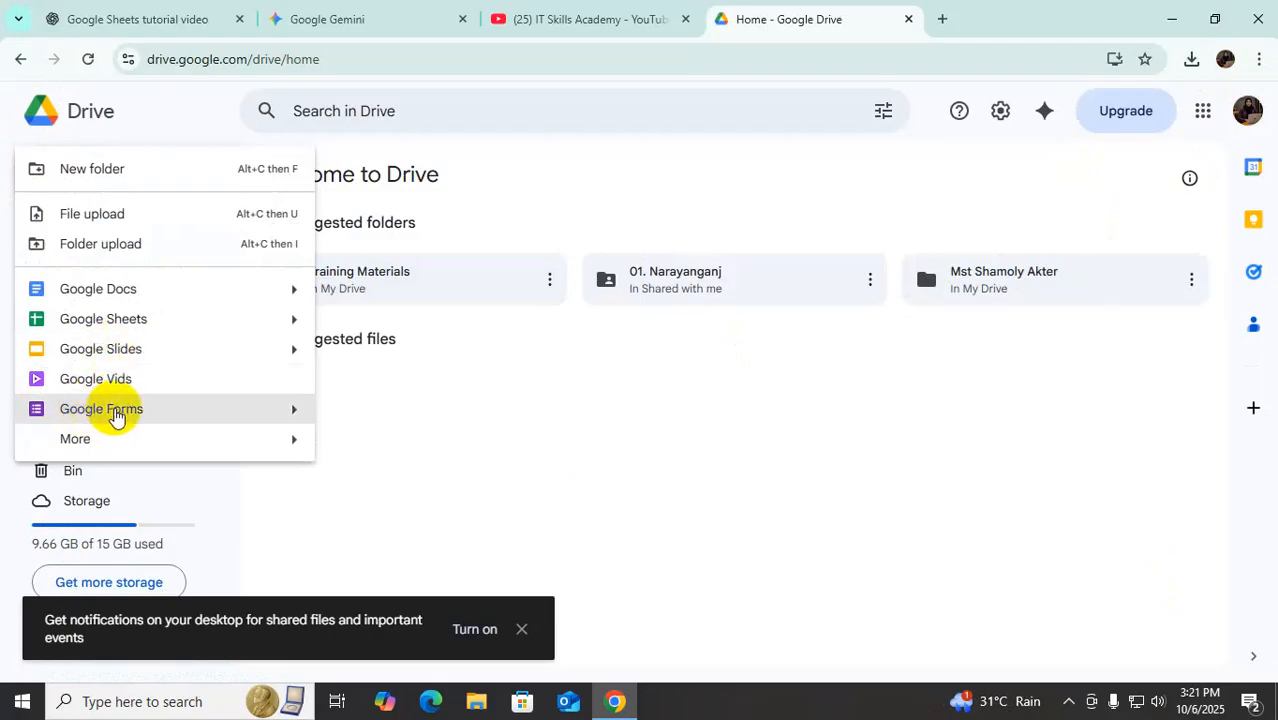
pyautogui.click(199, 411)
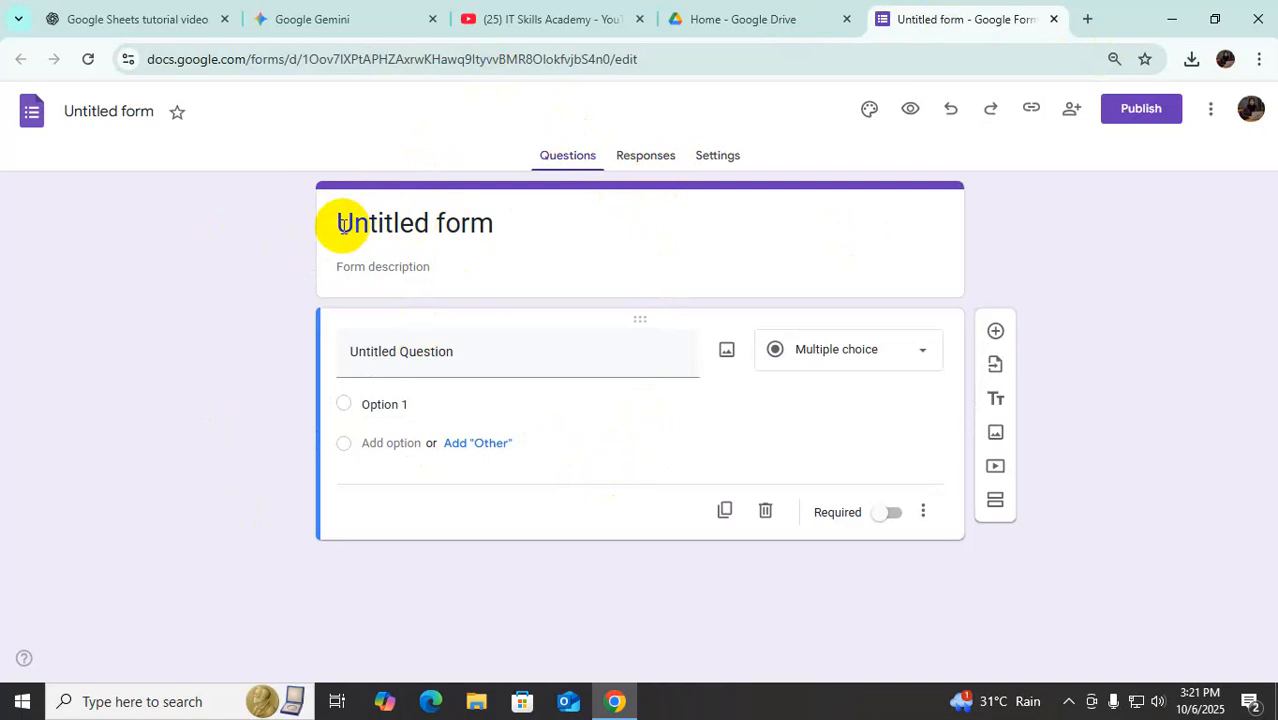
# Replace the untitled form's heading with the title "Admission Form"
pyautogui.moveTo(343, 224)
pyautogui.mouseDown()
pyautogui.moveTo(522, 228)
pyautogui.moveTo(345, 224)
pyautogui.mouseUp()
pyautogui.click(522, 228)
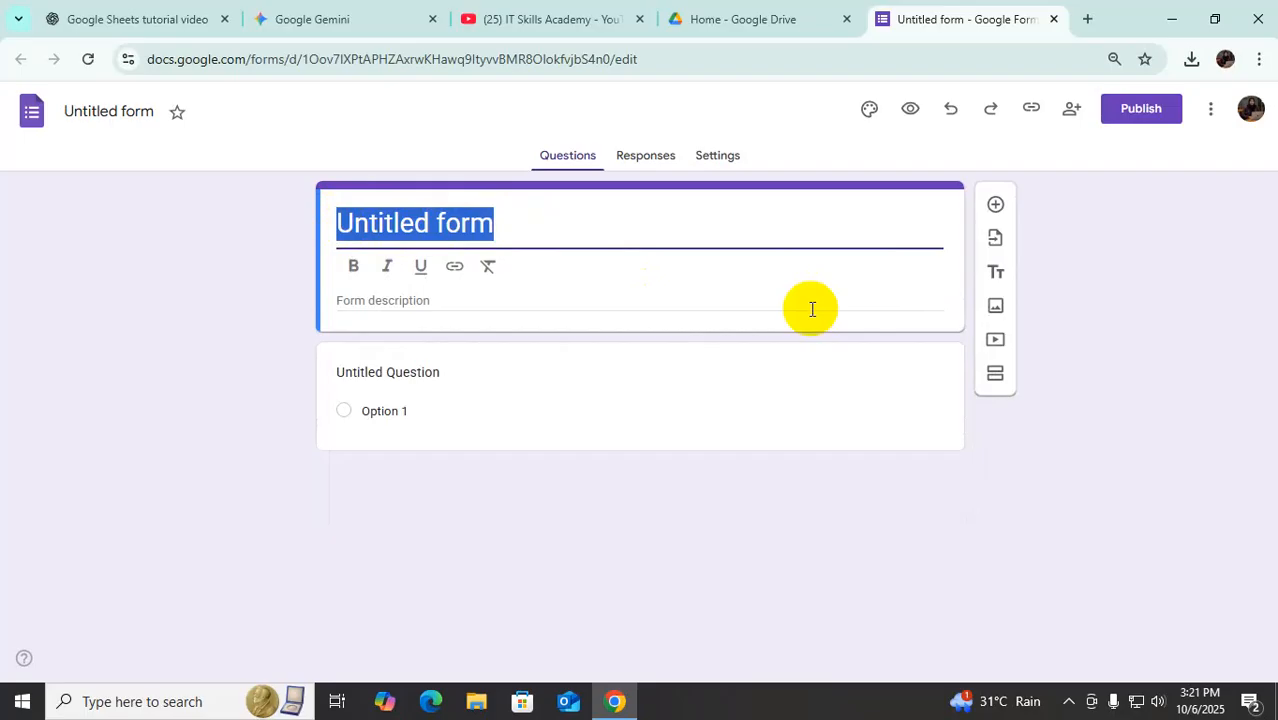
pyautogui.write('Admission Form')
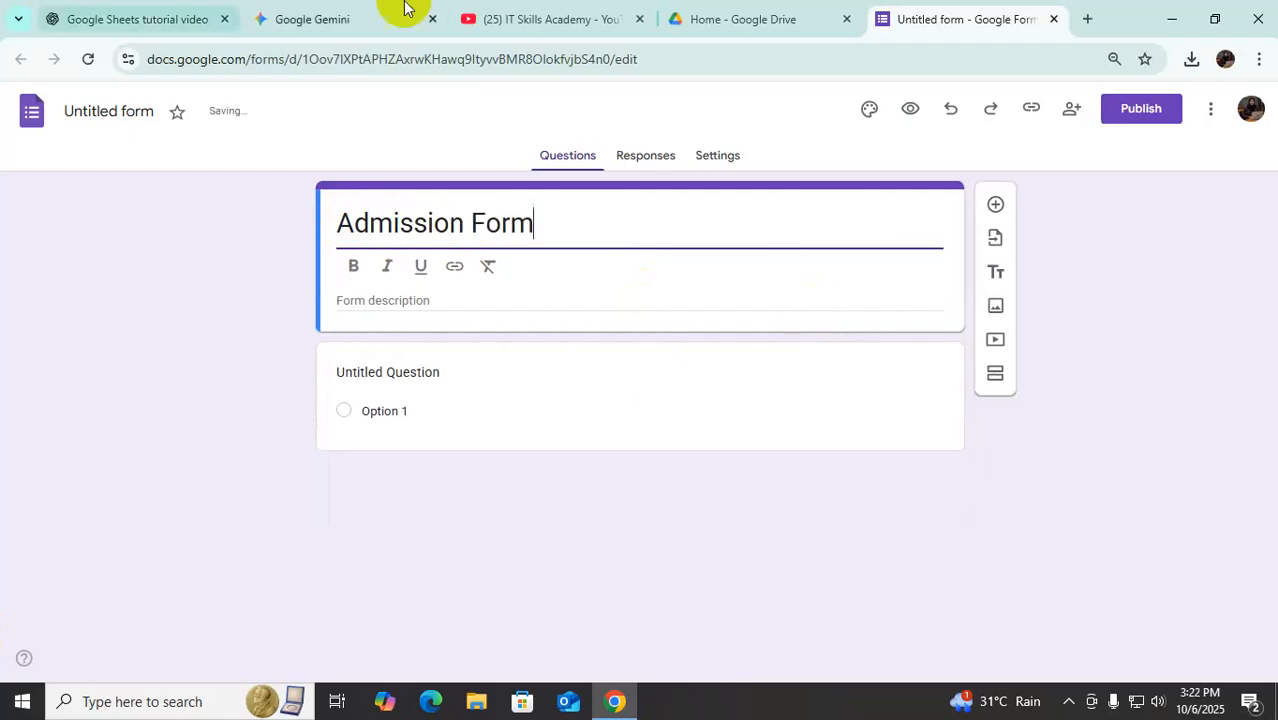
# Enter "NSDA Assessment Ragistration Form" as the form description and name the form file "Admission Form"
pyautogui.click(363, 294)
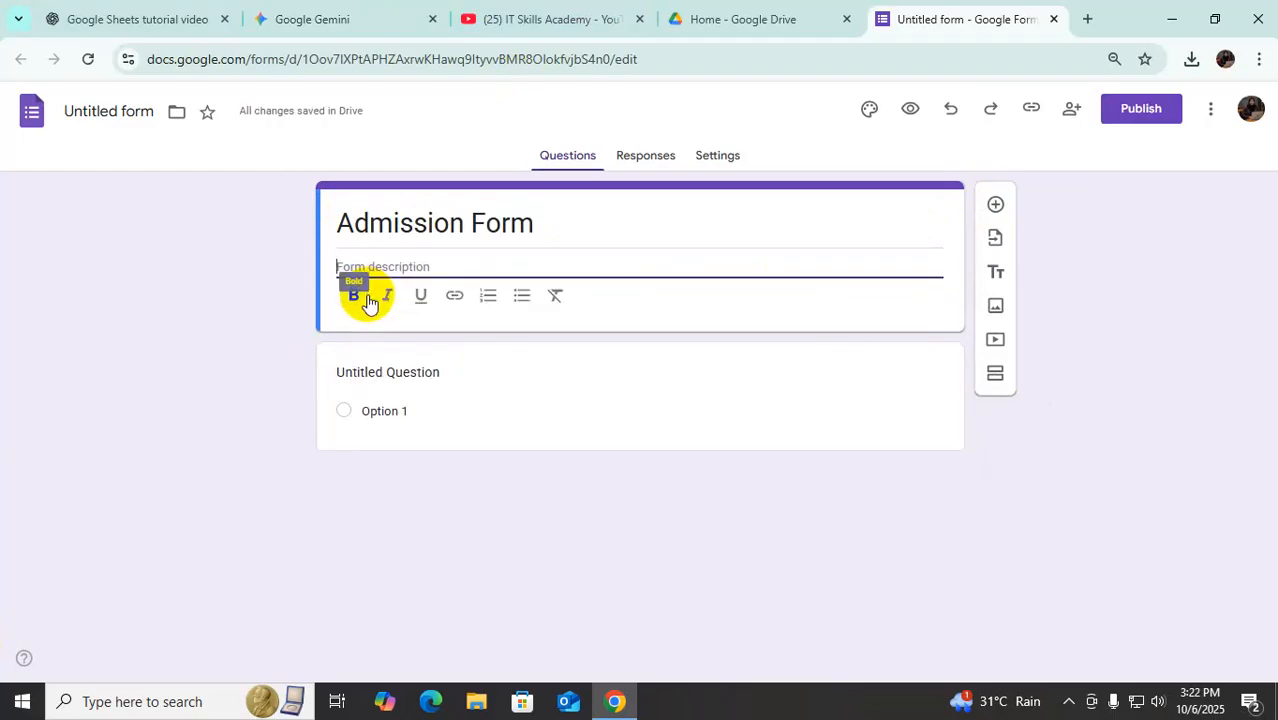
pyautogui.write('NSDA A')
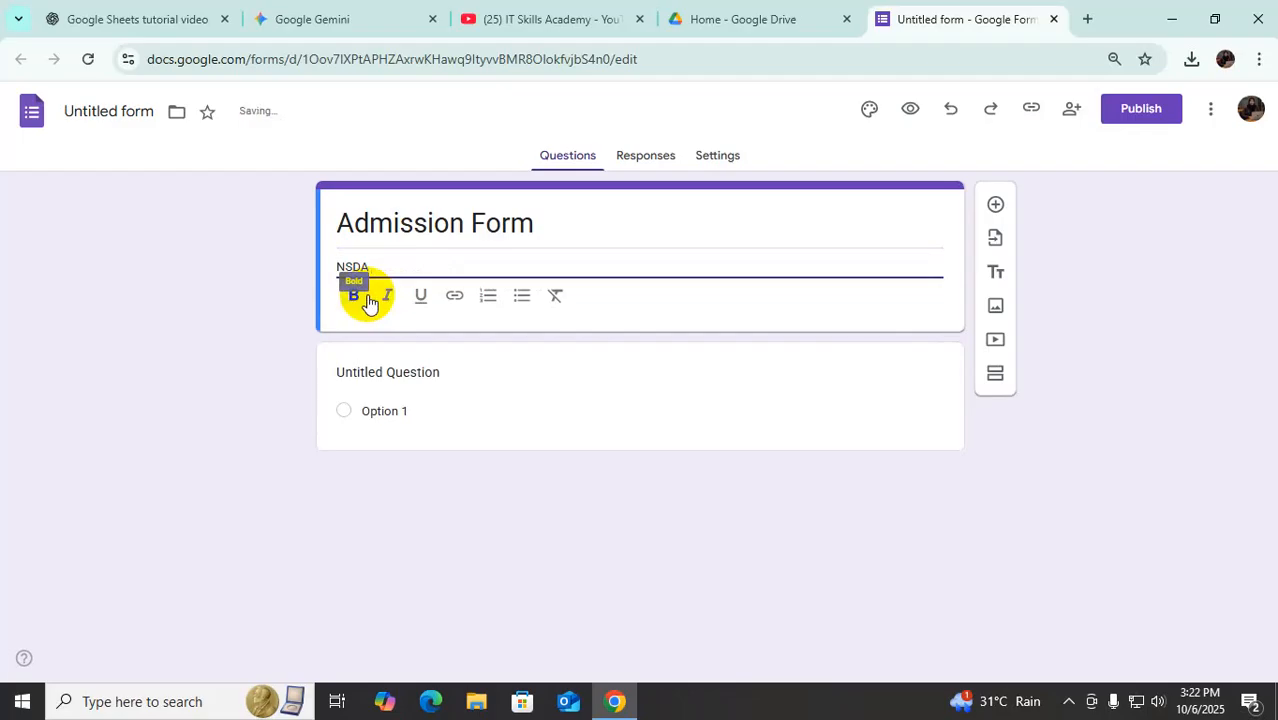
pyautogui.write(' Assess')
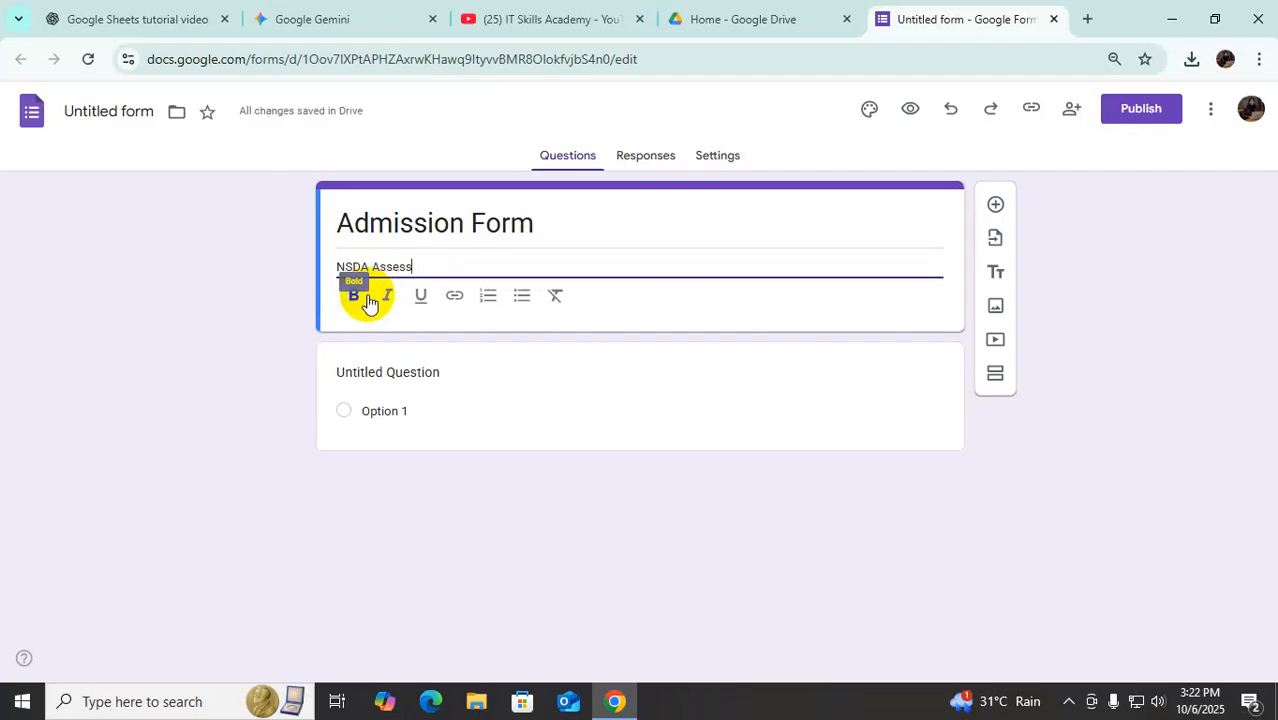
pyautogui.write('ment Ragistra')
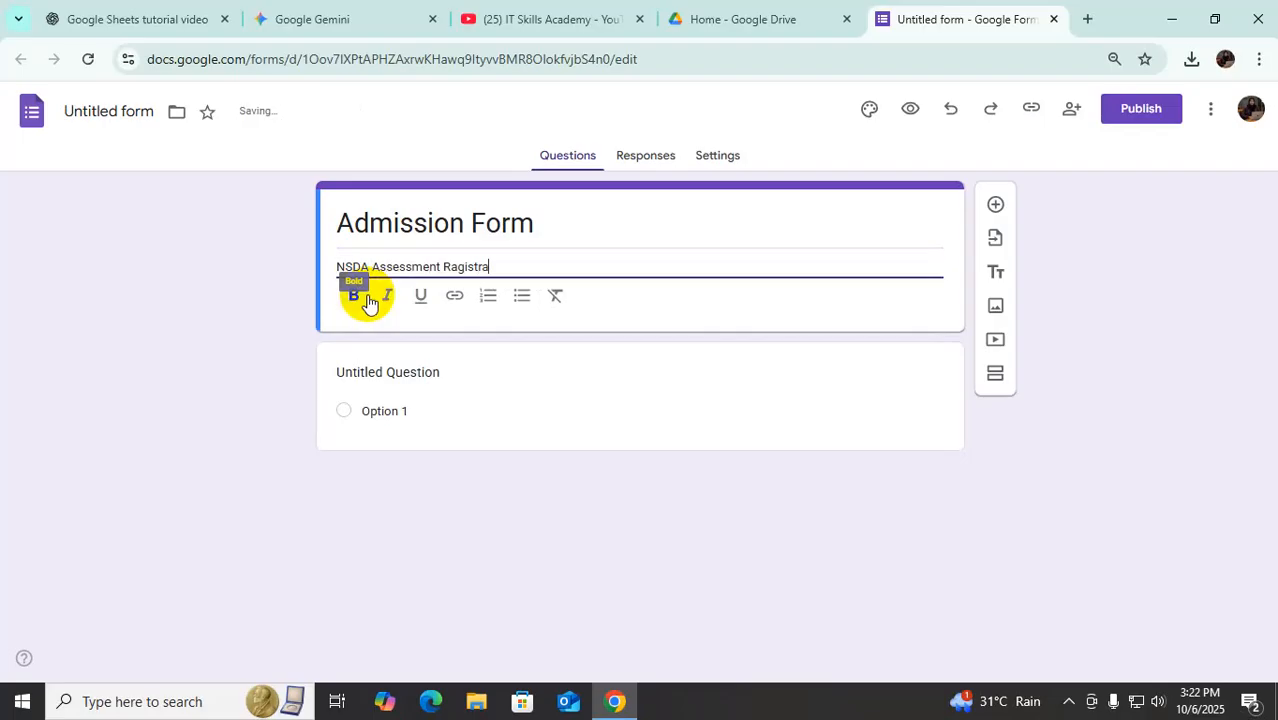
pyautogui.write('tion ')
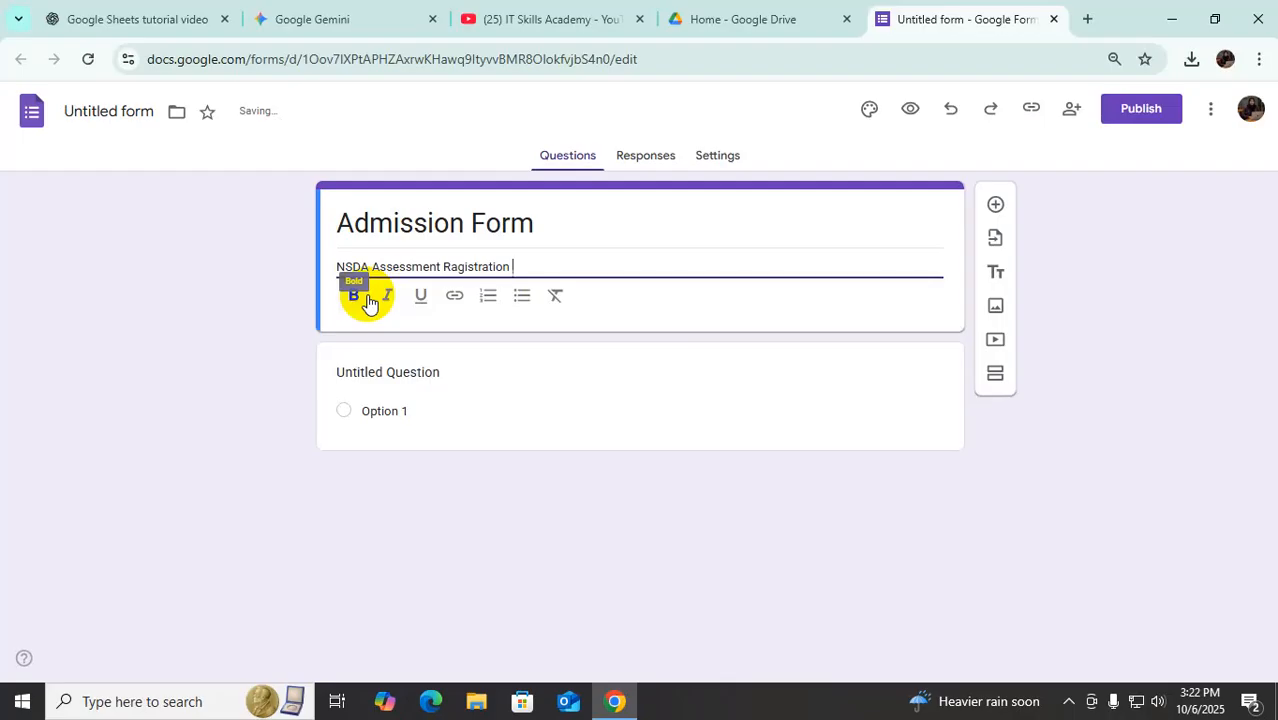
pyautogui.write('Form')
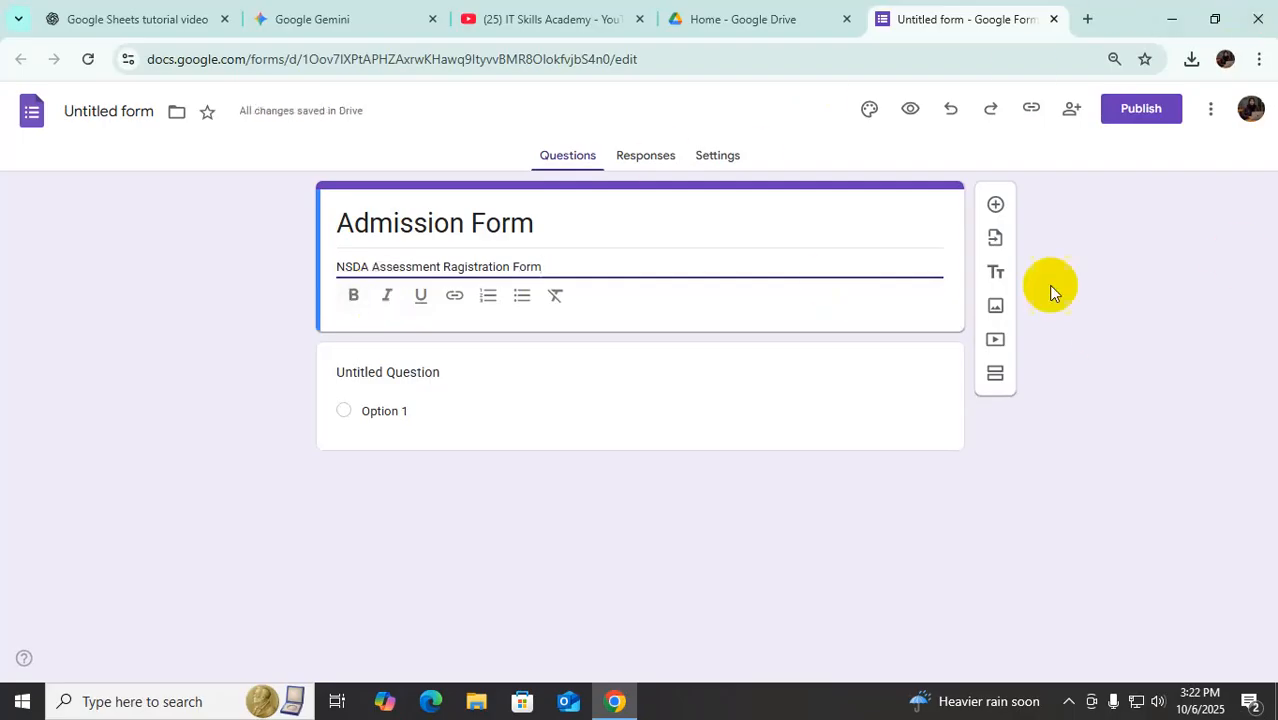
pyautogui.click(988, 442)
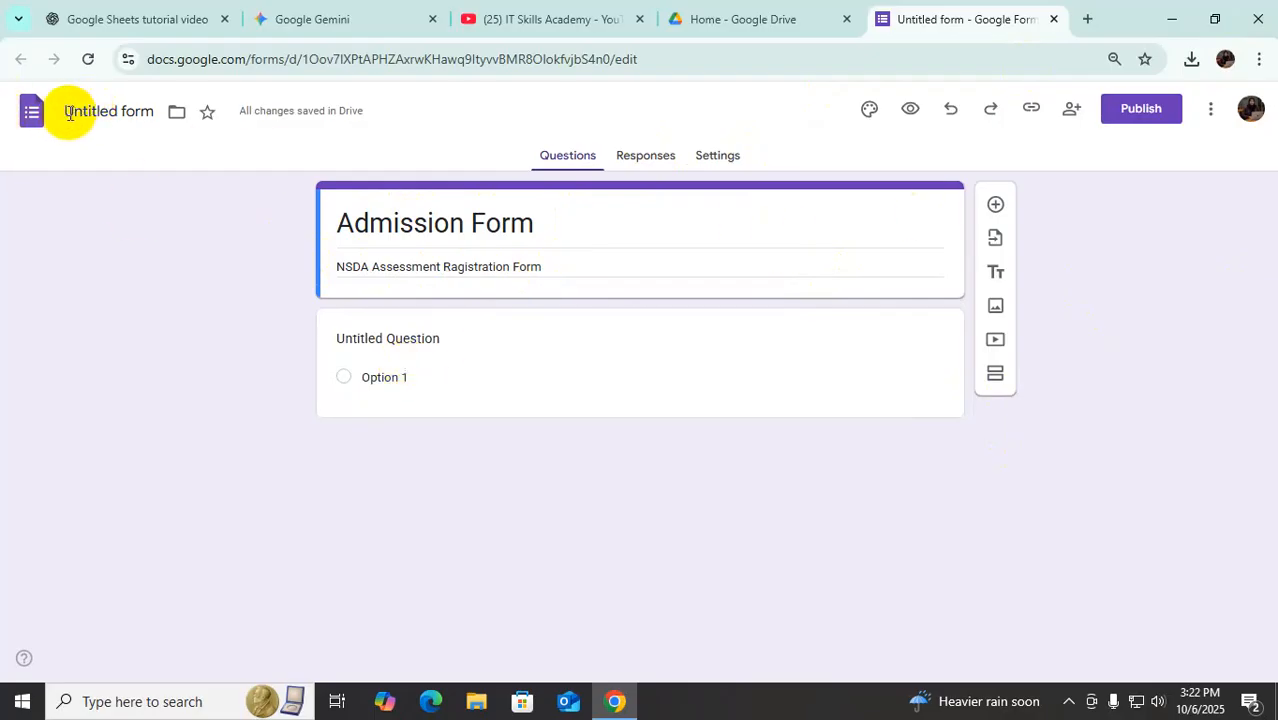
pyautogui.click(87, 116)
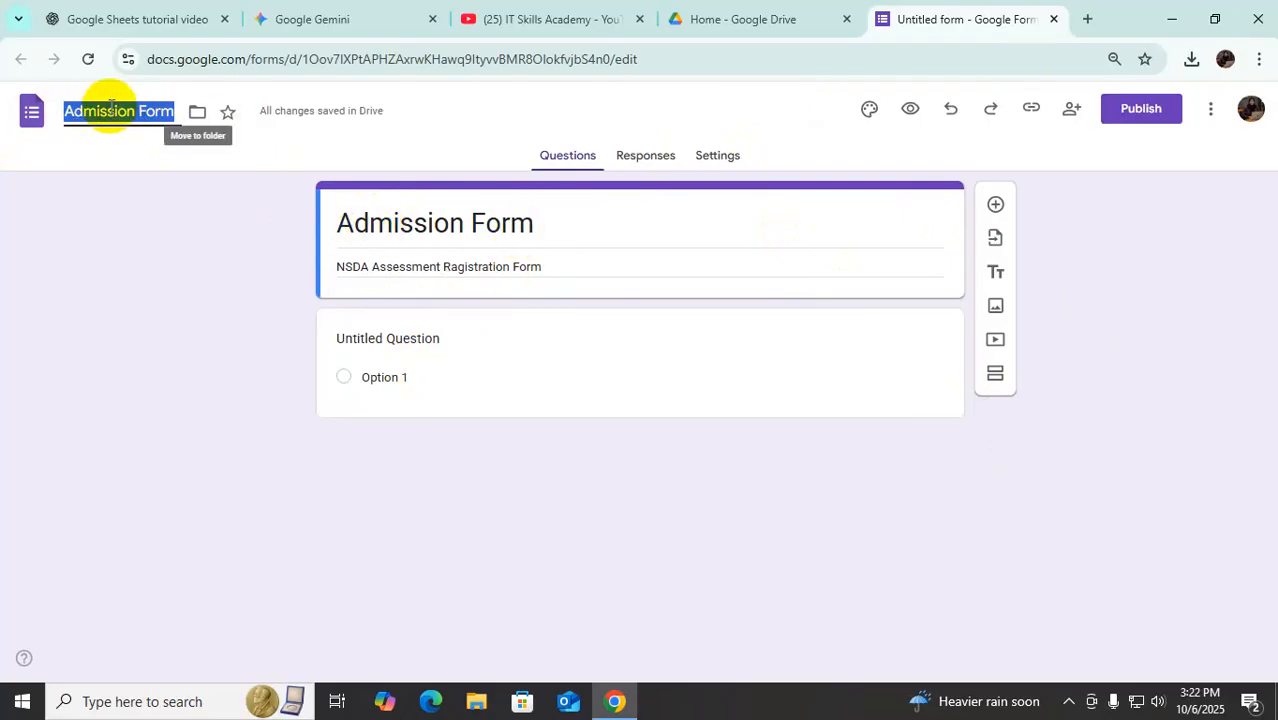
pyautogui.click(584, 478)
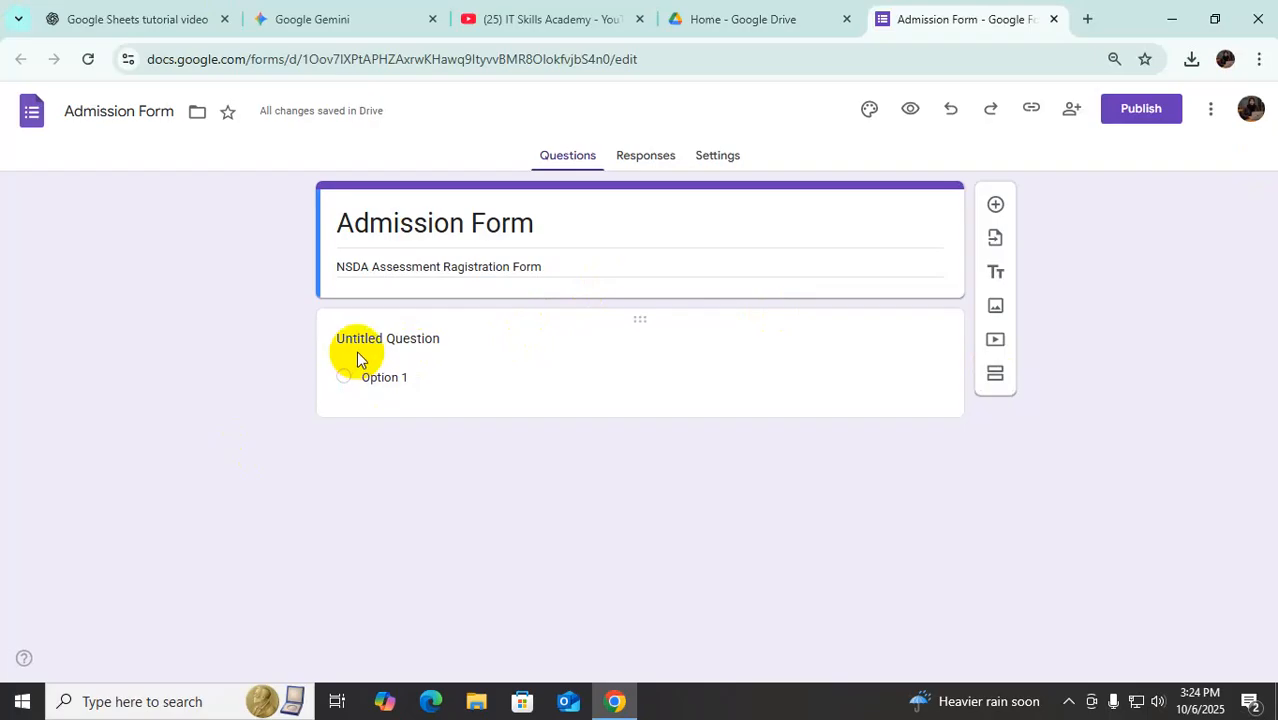
# Title the first question "Name", set its type to Short answer, and make it required
pyautogui.click(402, 338)
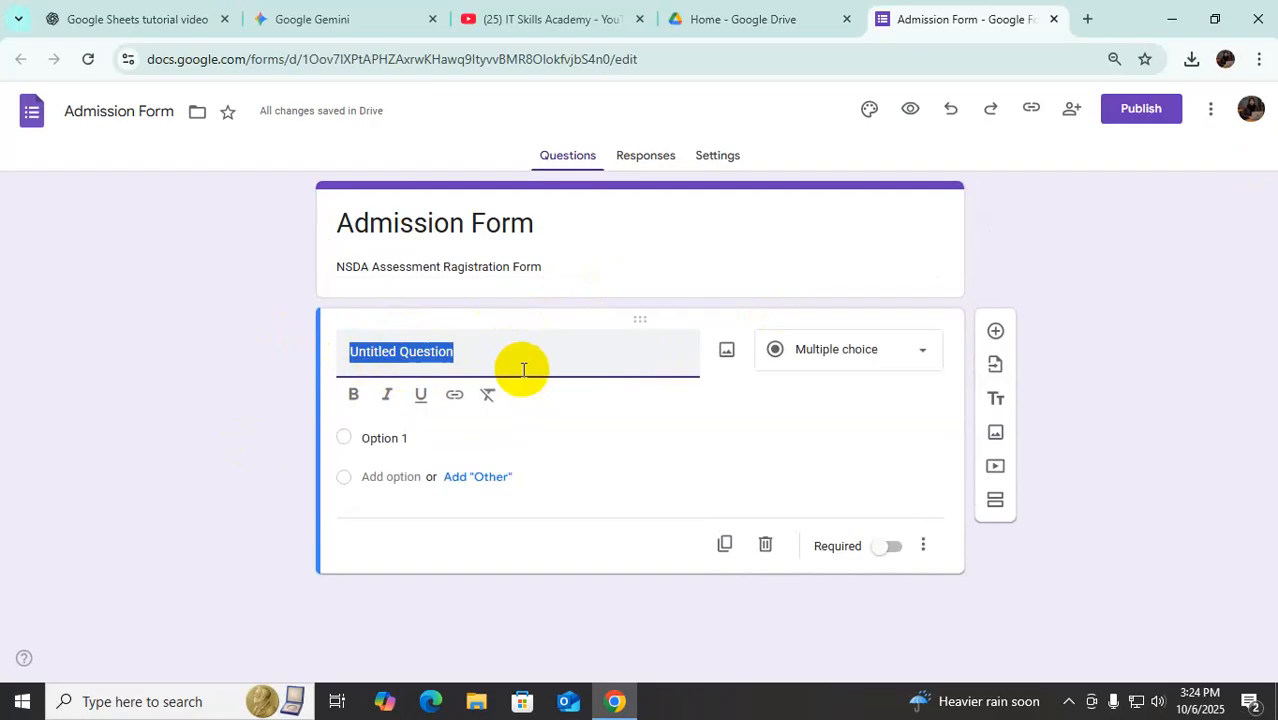
pyautogui.write('Name')
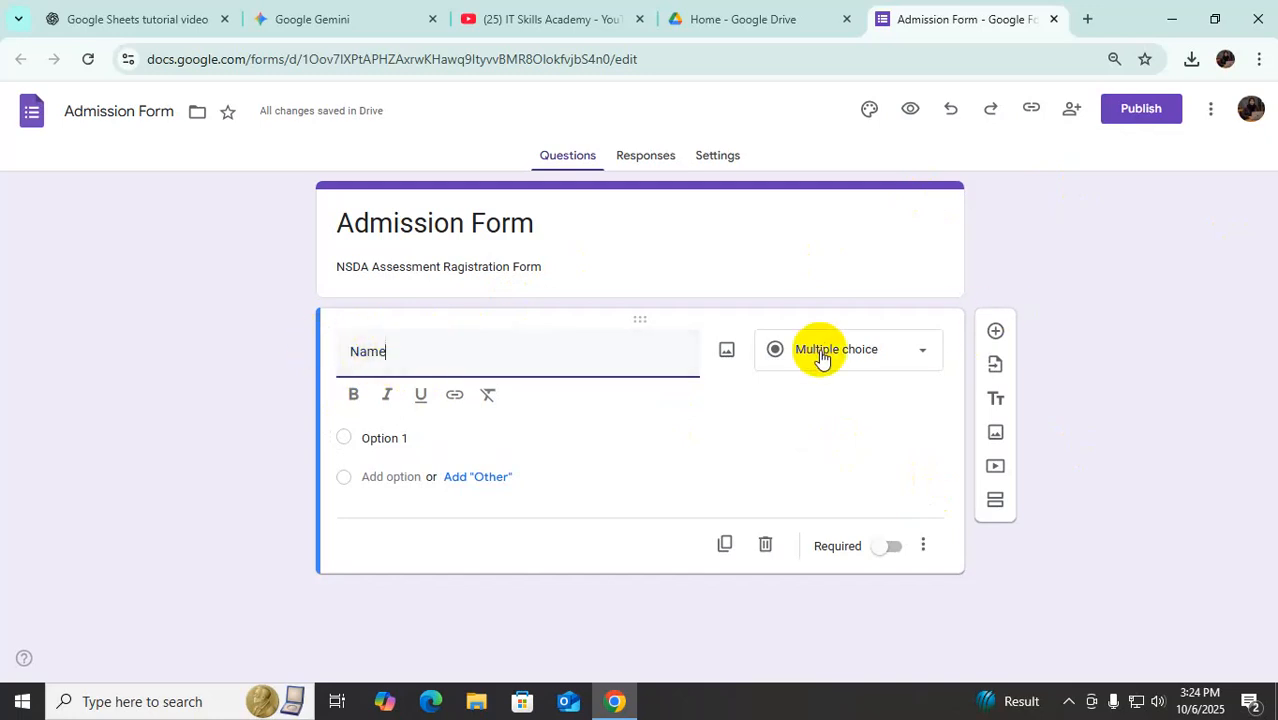
pyautogui.click(922, 356)
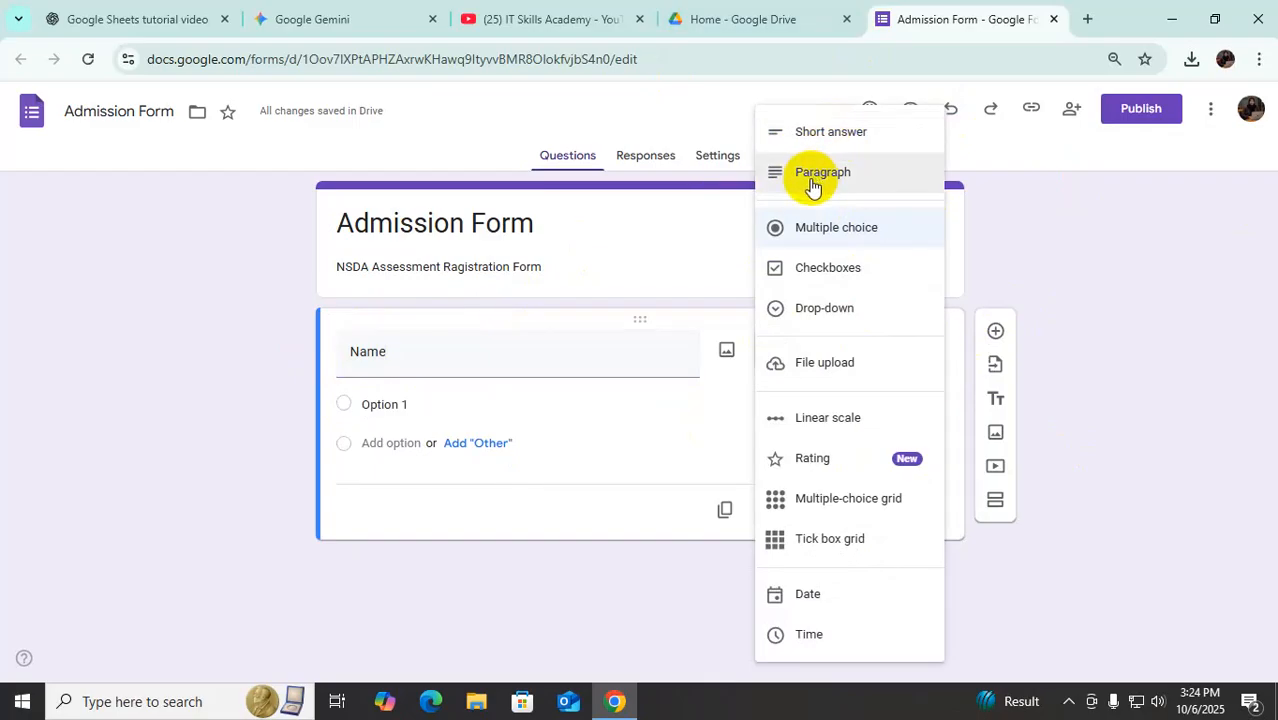
pyautogui.click(840, 138)
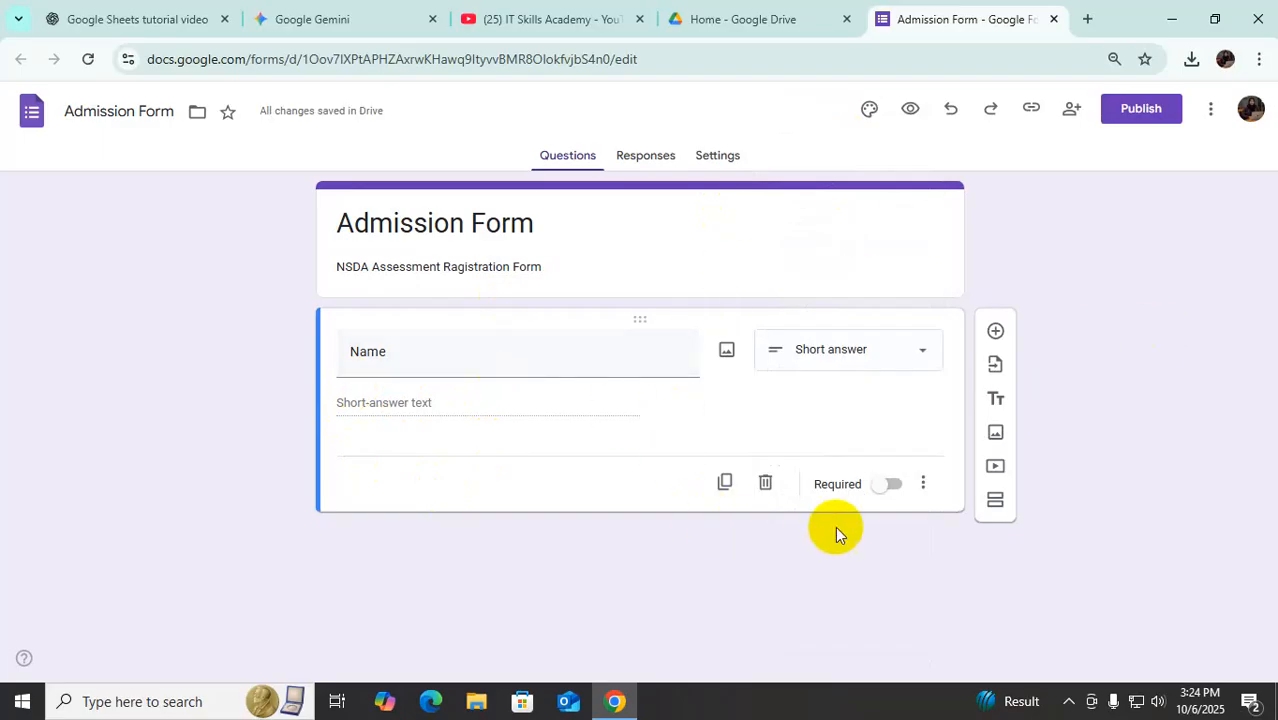
pyautogui.click(893, 486)
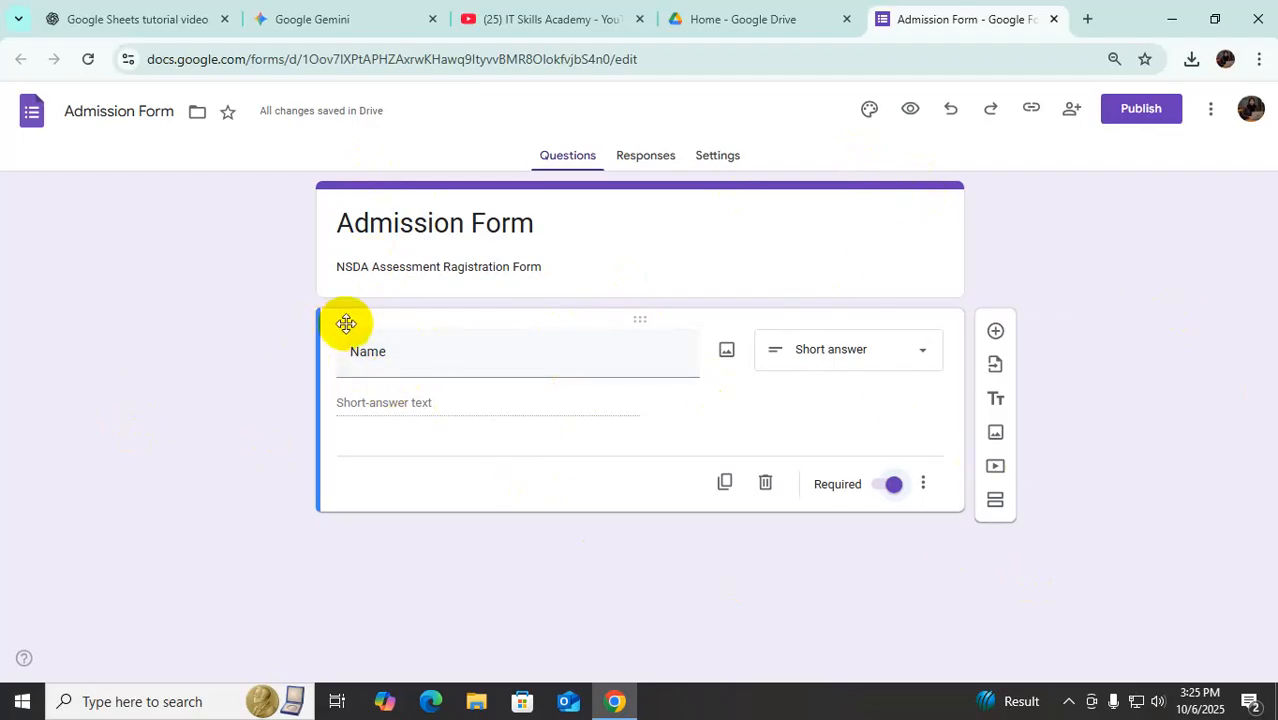
# Duplicate the required Name question and retitle the copy "Phone"
pyautogui.click(725, 485)
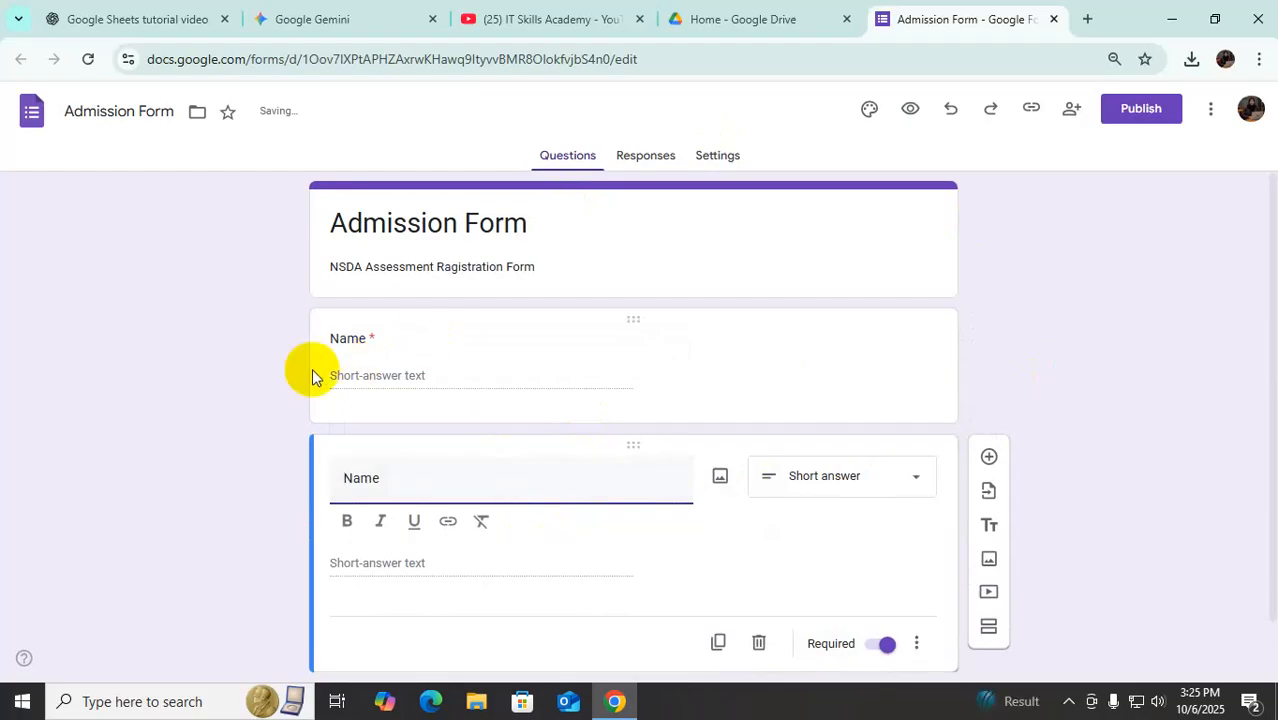
pyautogui.doubleClick(371, 338)
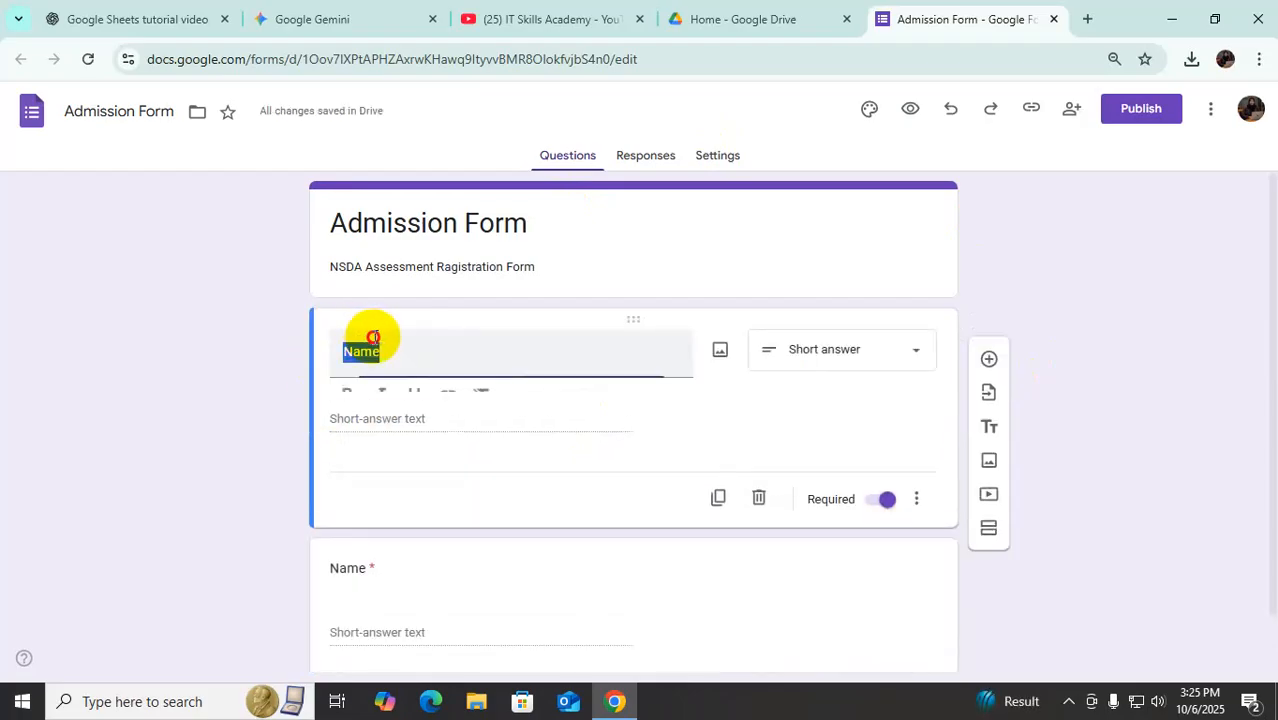
pyautogui.click(1065, 563)
pyautogui.scroll(-1, 466, 500)
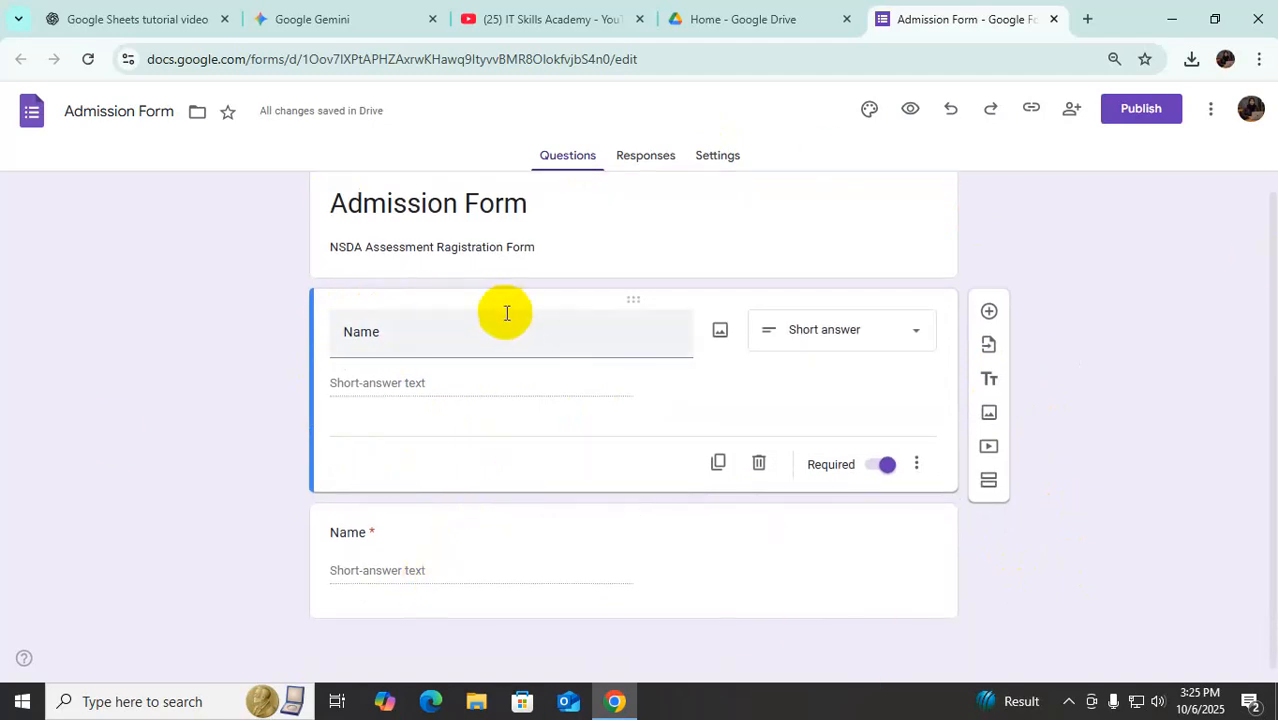
pyautogui.click(436, 563)
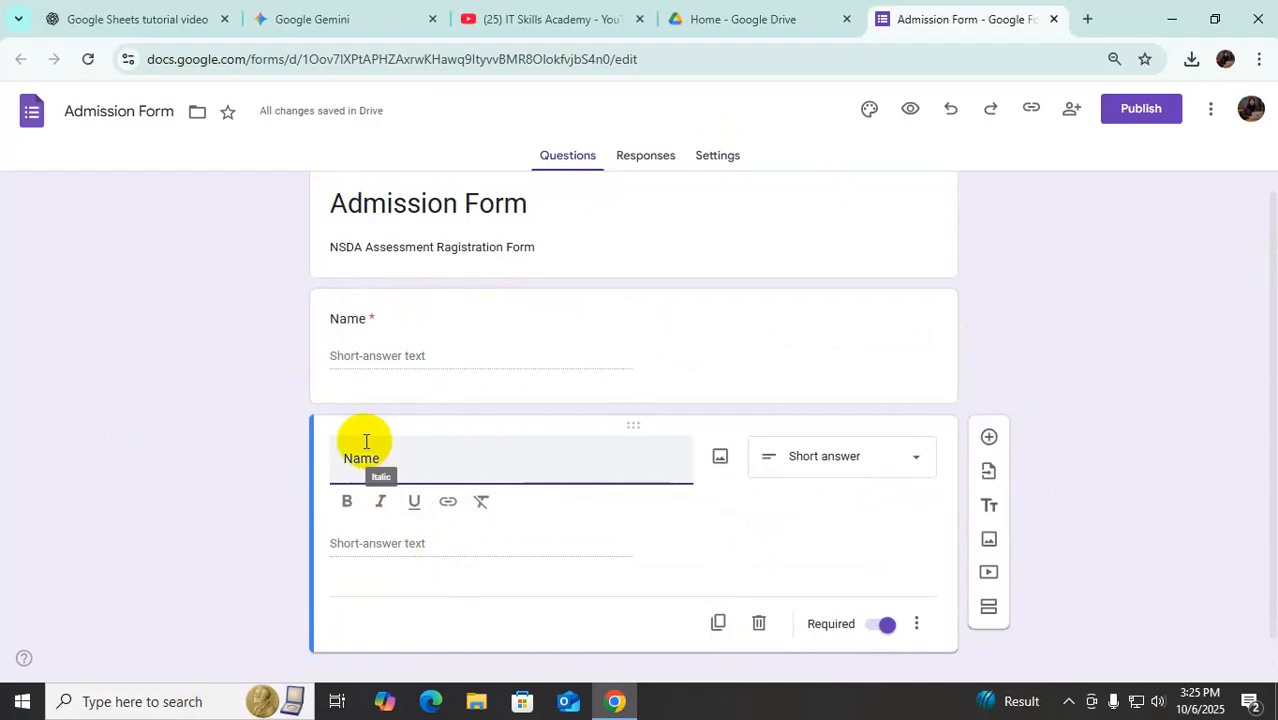
pyautogui.moveTo(379, 457); pyautogui.dragTo(323, 457)
pyautogui.write('Phone')
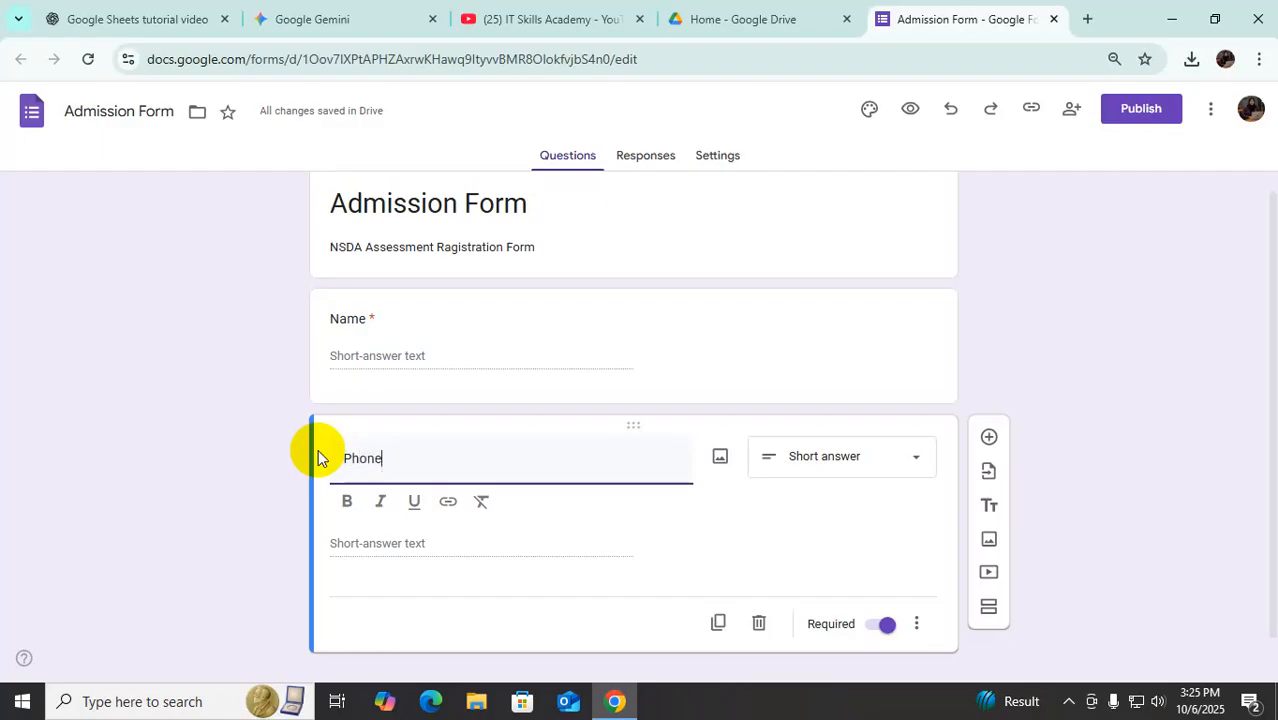
pyautogui.click(851, 523)
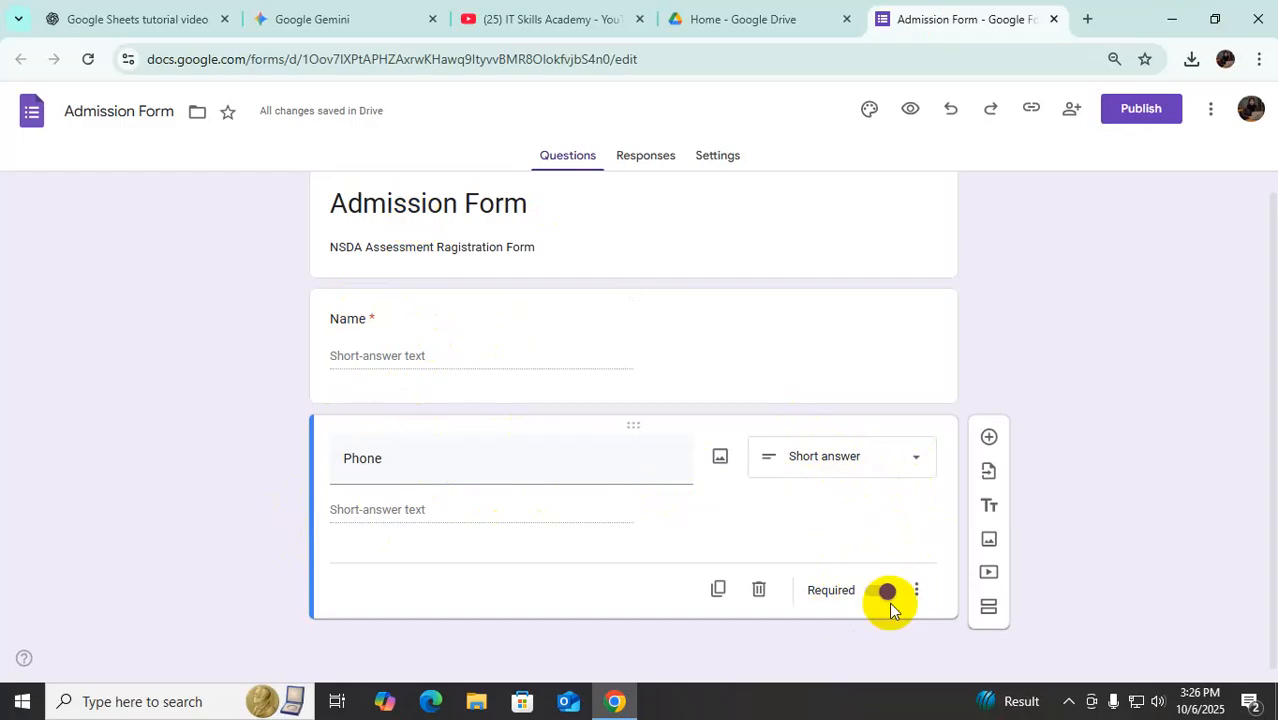
# Duplicate the required Phone question and retitle the copy "Email"
pyautogui.click(721, 592)
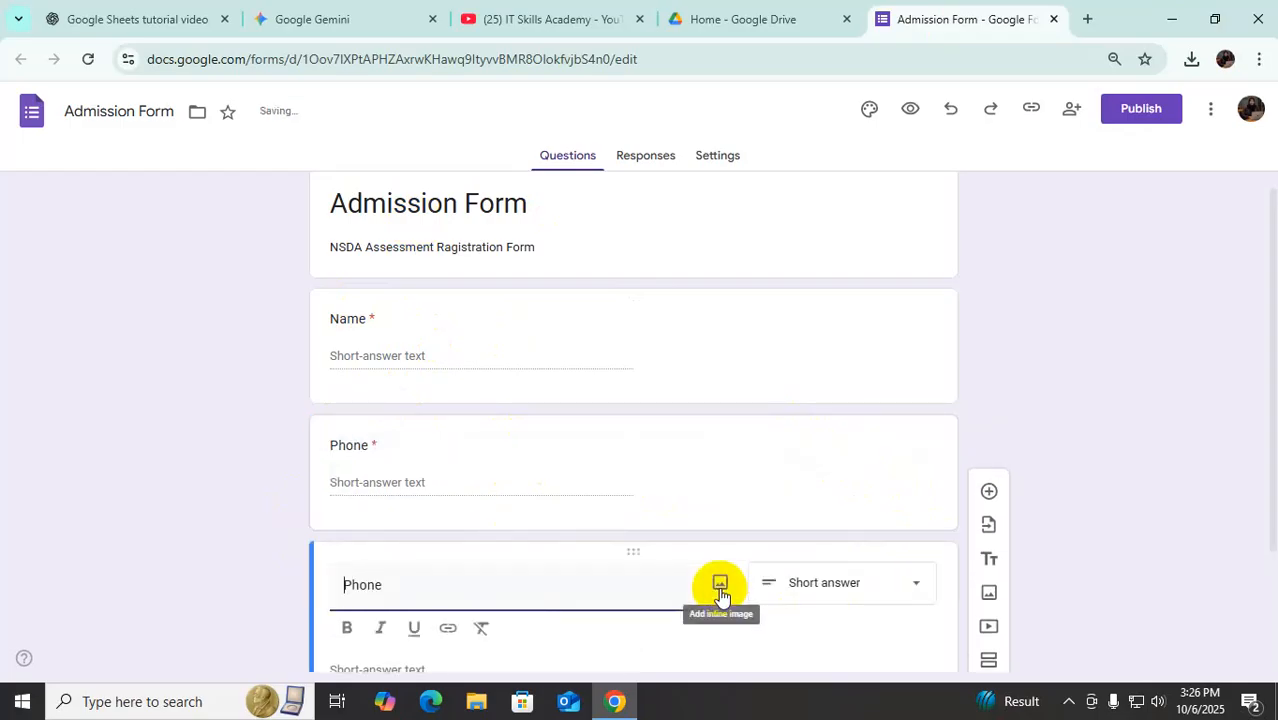
pyautogui.moveTo(466, 441); pyautogui.dragTo(320, 430)
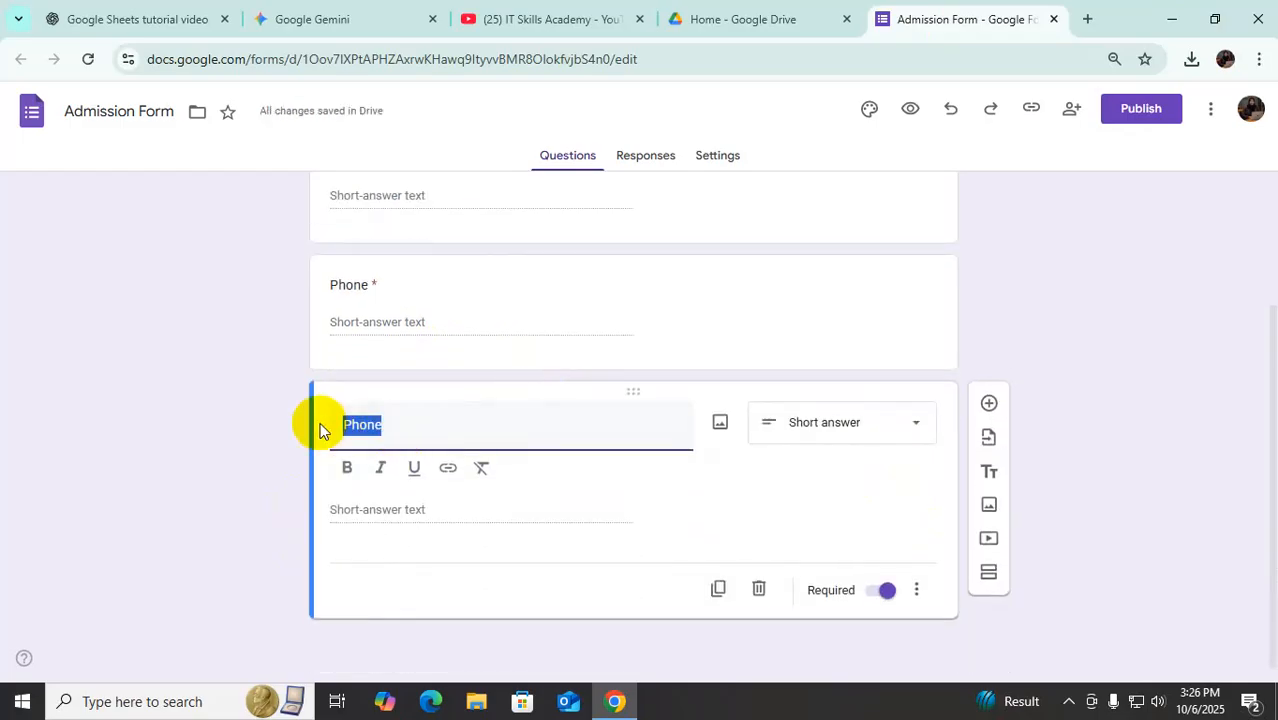
pyautogui.write('Email')
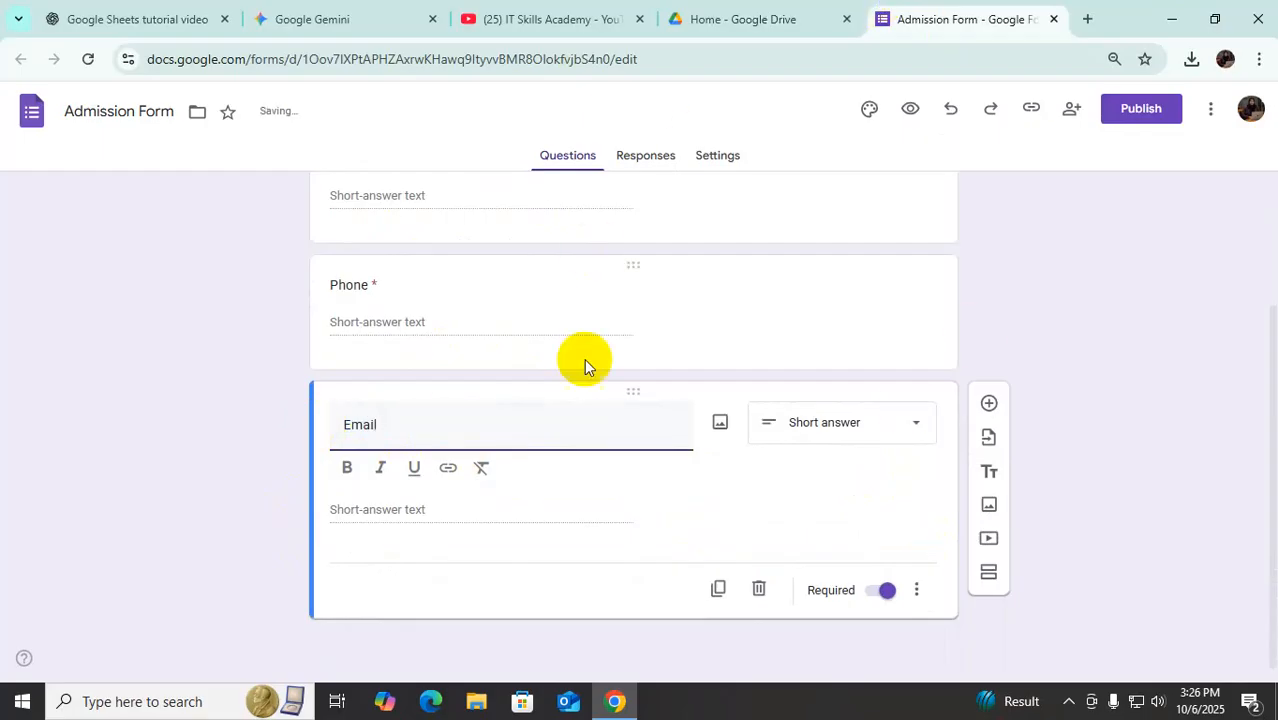
pyautogui.scroll(3, 845, 636)
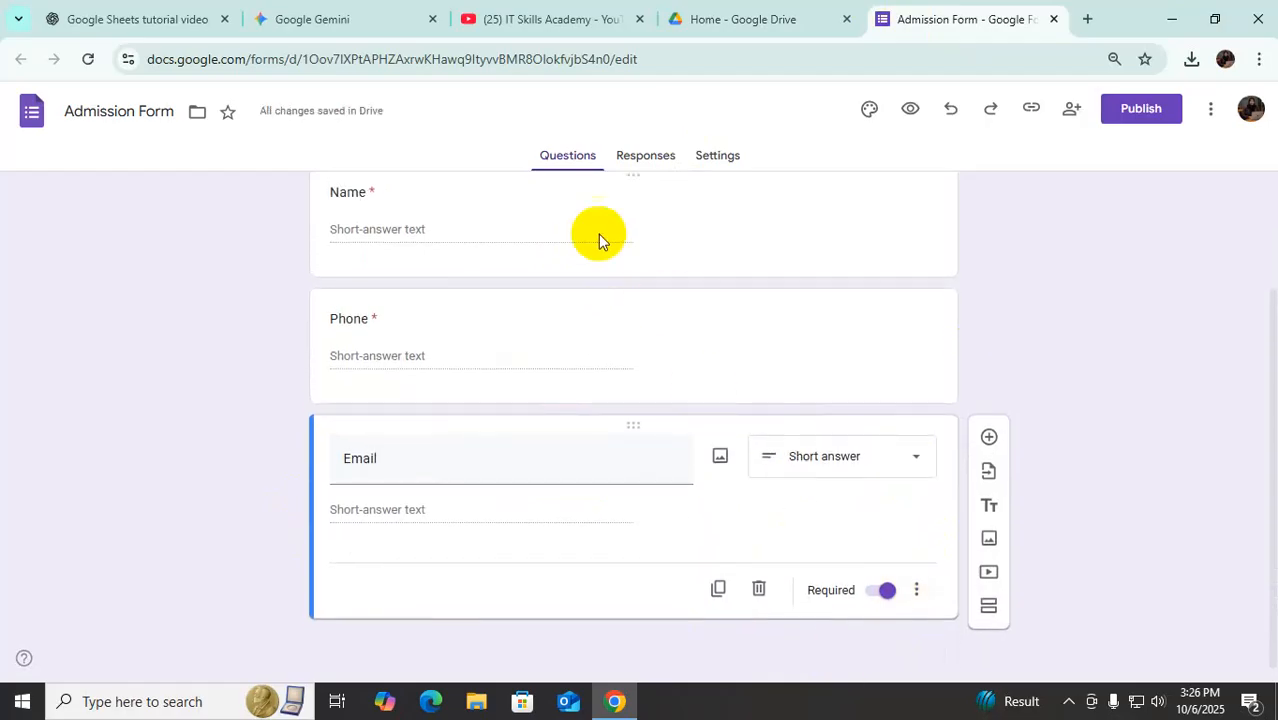
pyautogui.scroll(-2, 600, 498)
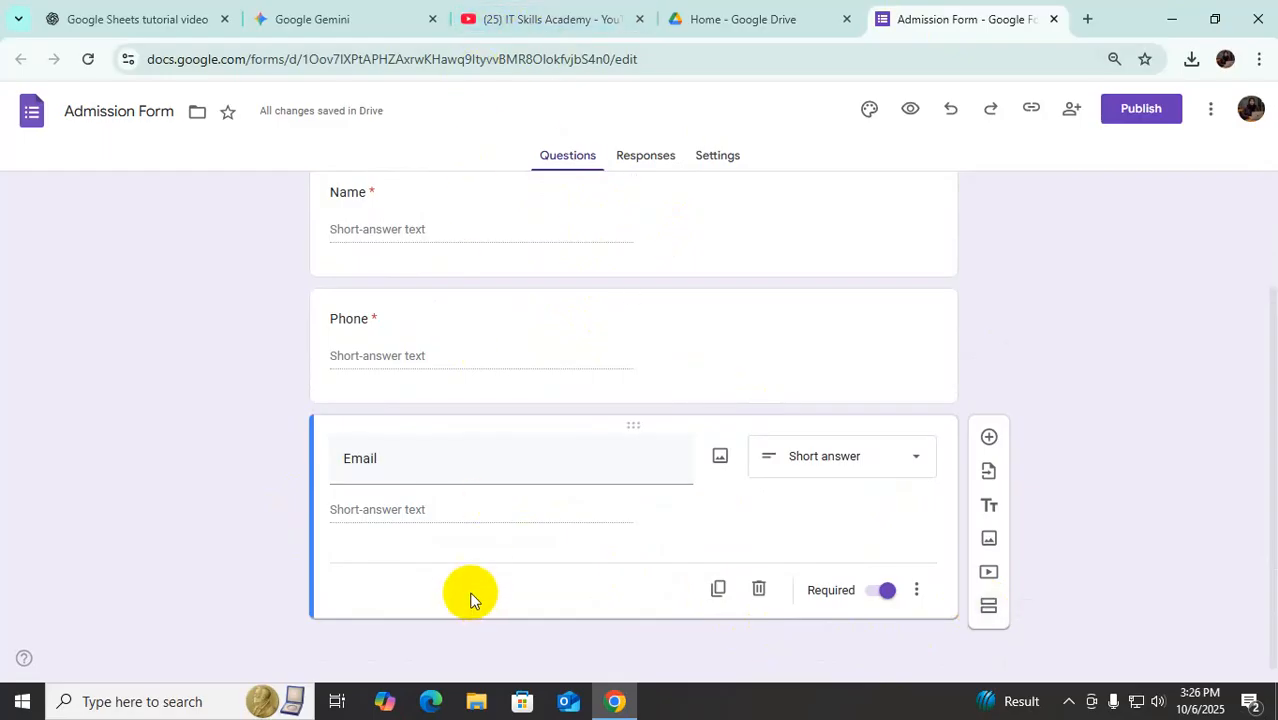
pyautogui.scroll(2, 465, 485)
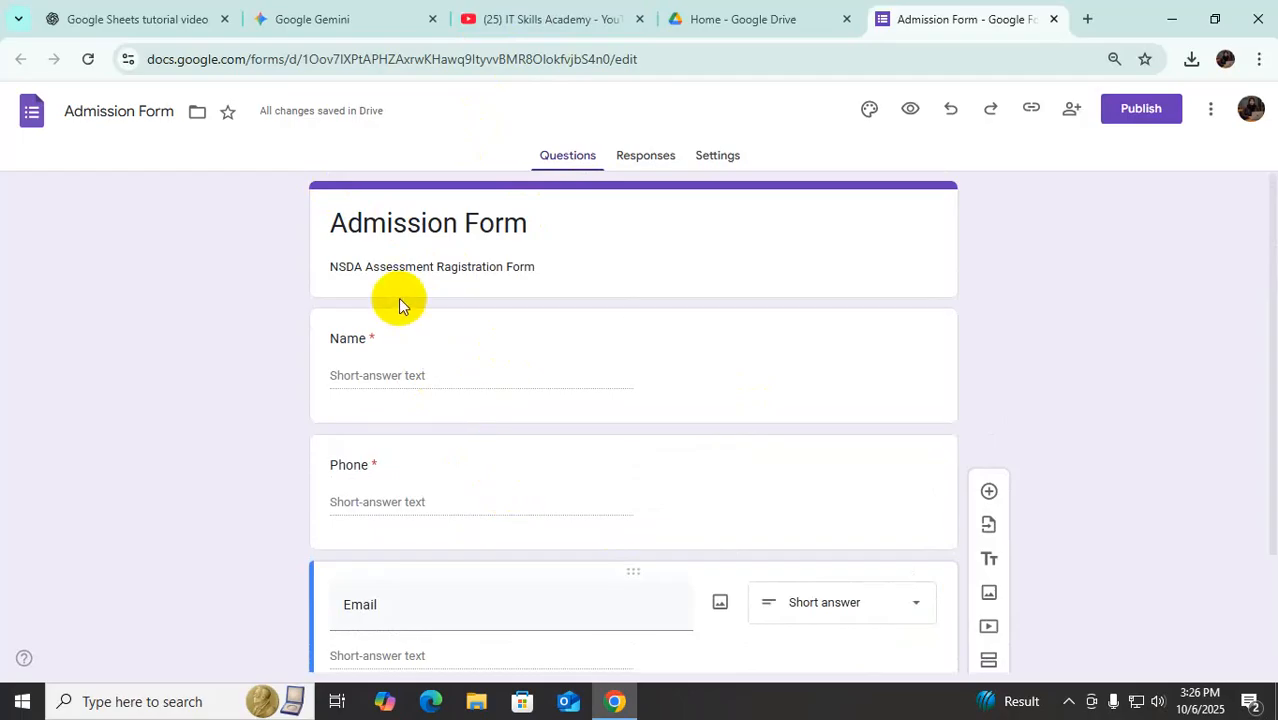
pyautogui.scroll(-2, 398, 298)
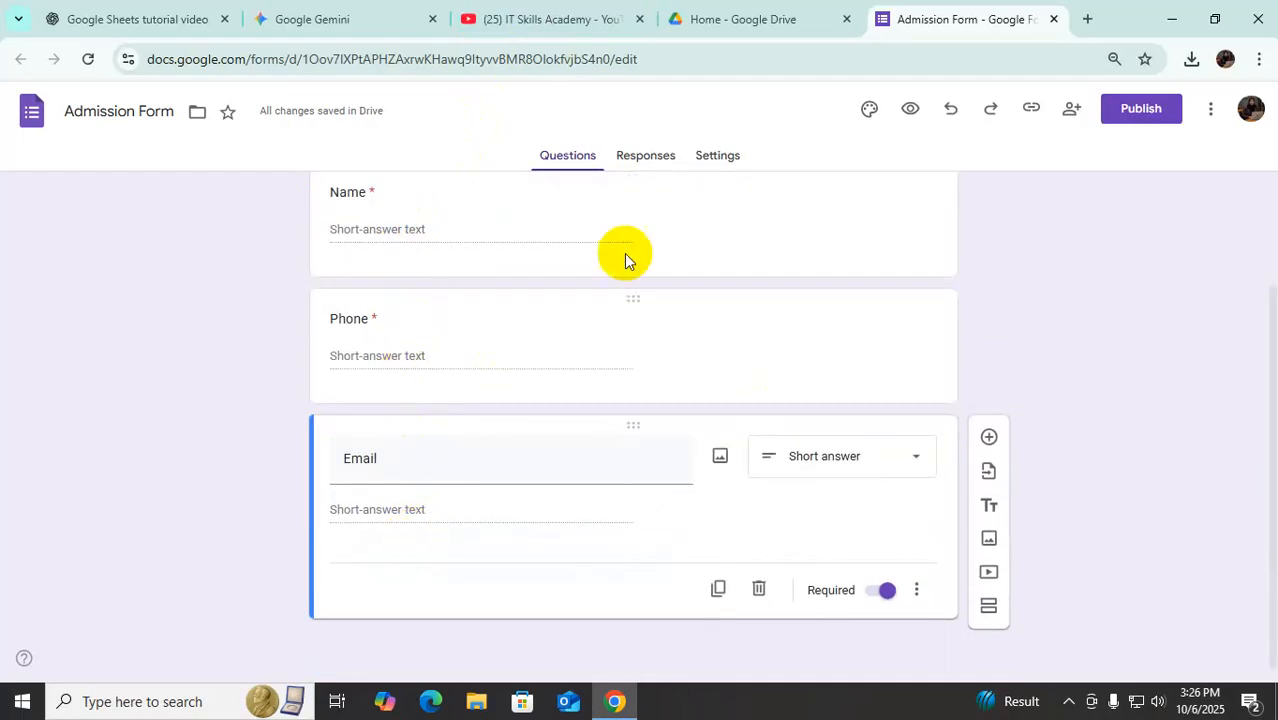
# Add a new section after the Email question and title it "Occupation"
pyautogui.click(987, 606)
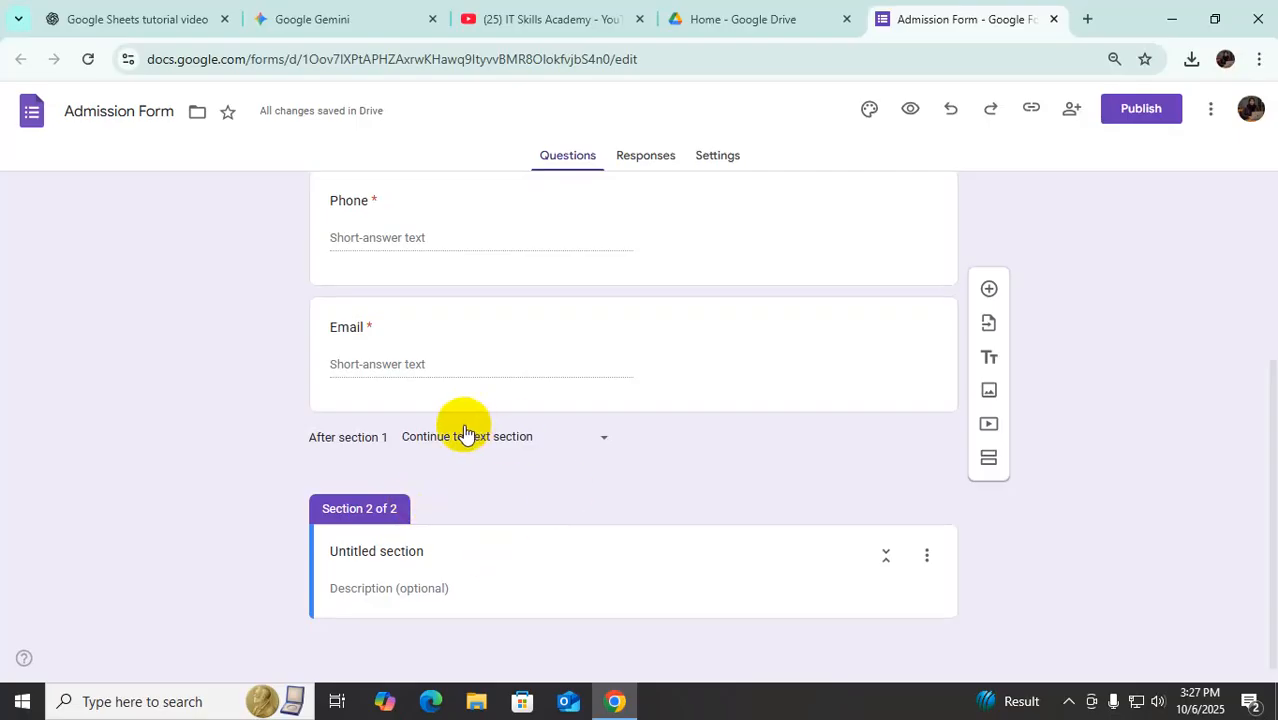
pyautogui.click(337, 551)
pyautogui.moveTo(433, 551); pyautogui.dragTo(325, 549)
pyautogui.scroll(3, 536, 462)
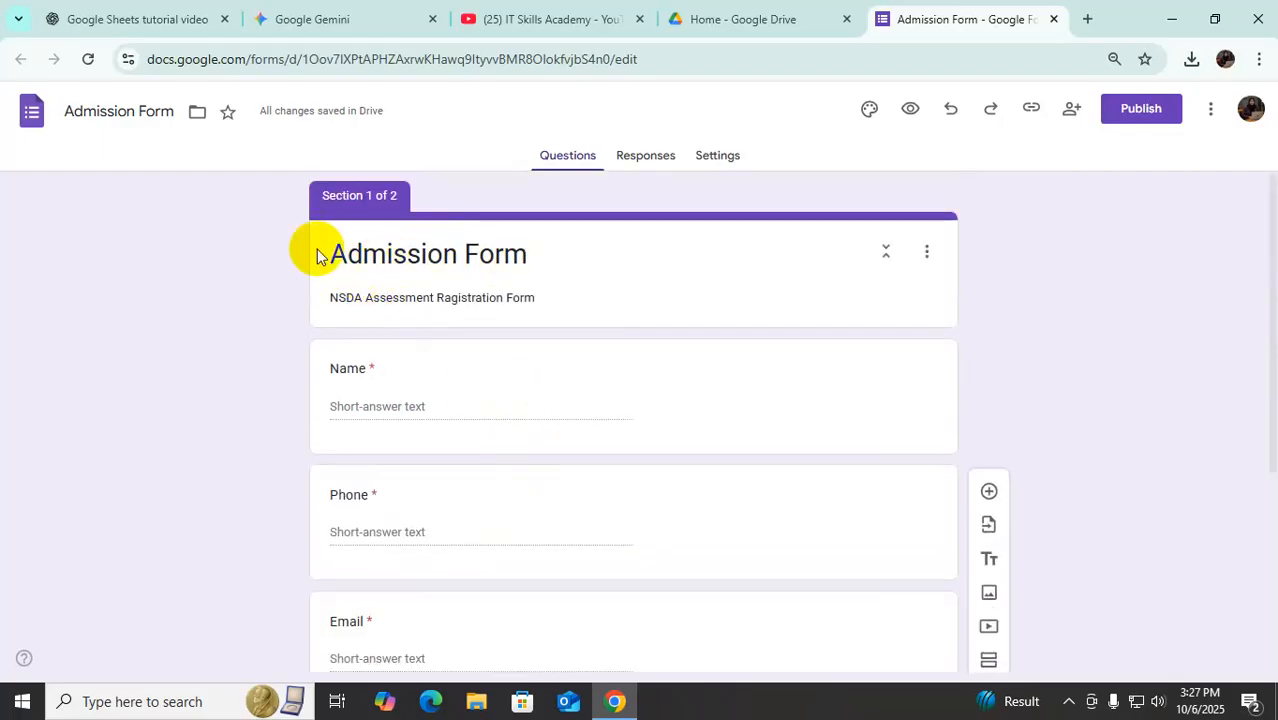
pyautogui.scroll(-1, 525, 614)
pyautogui.scroll(-2, 525, 614)
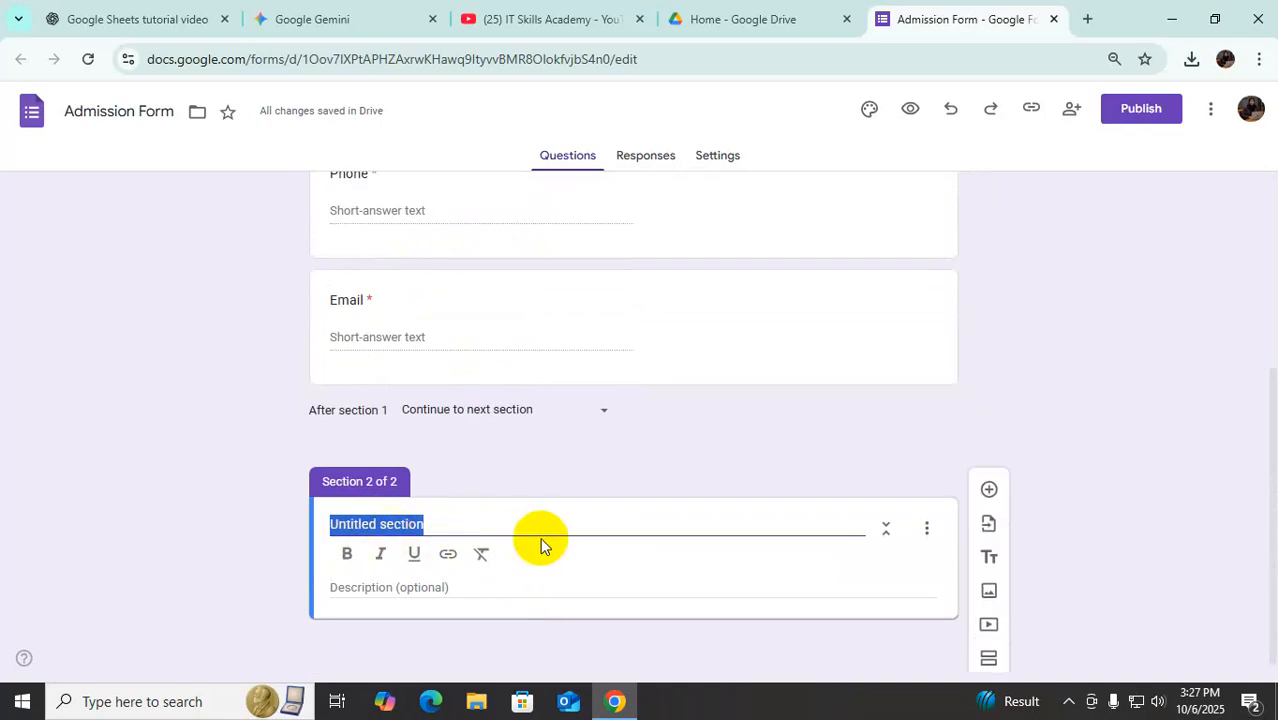
pyautogui.write('Occu')
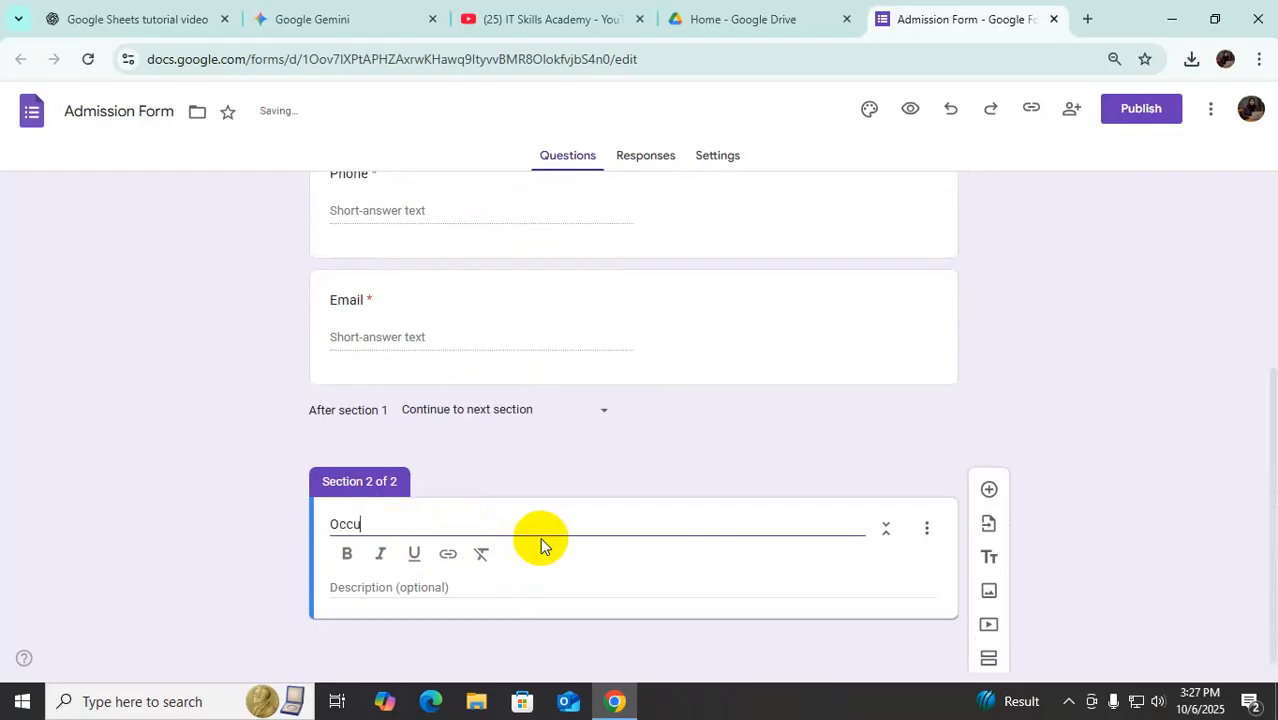
pyautogui.write('pation')
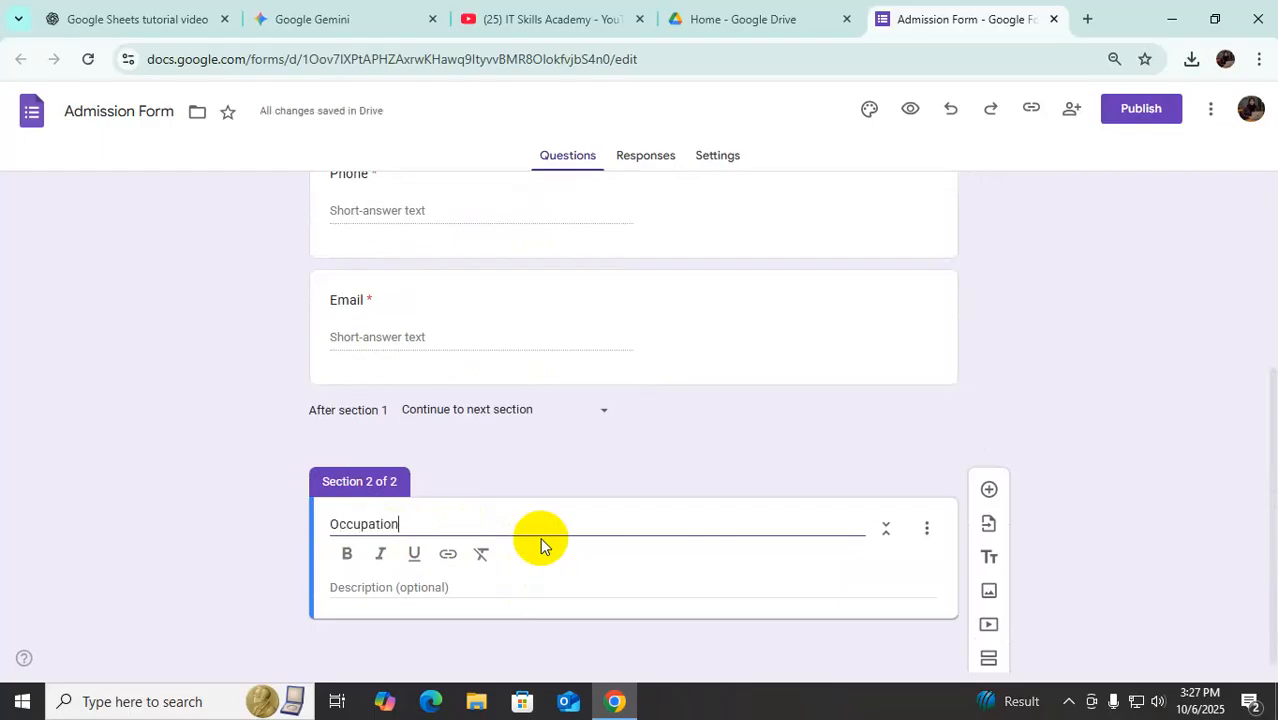
pyautogui.click(371, 588)
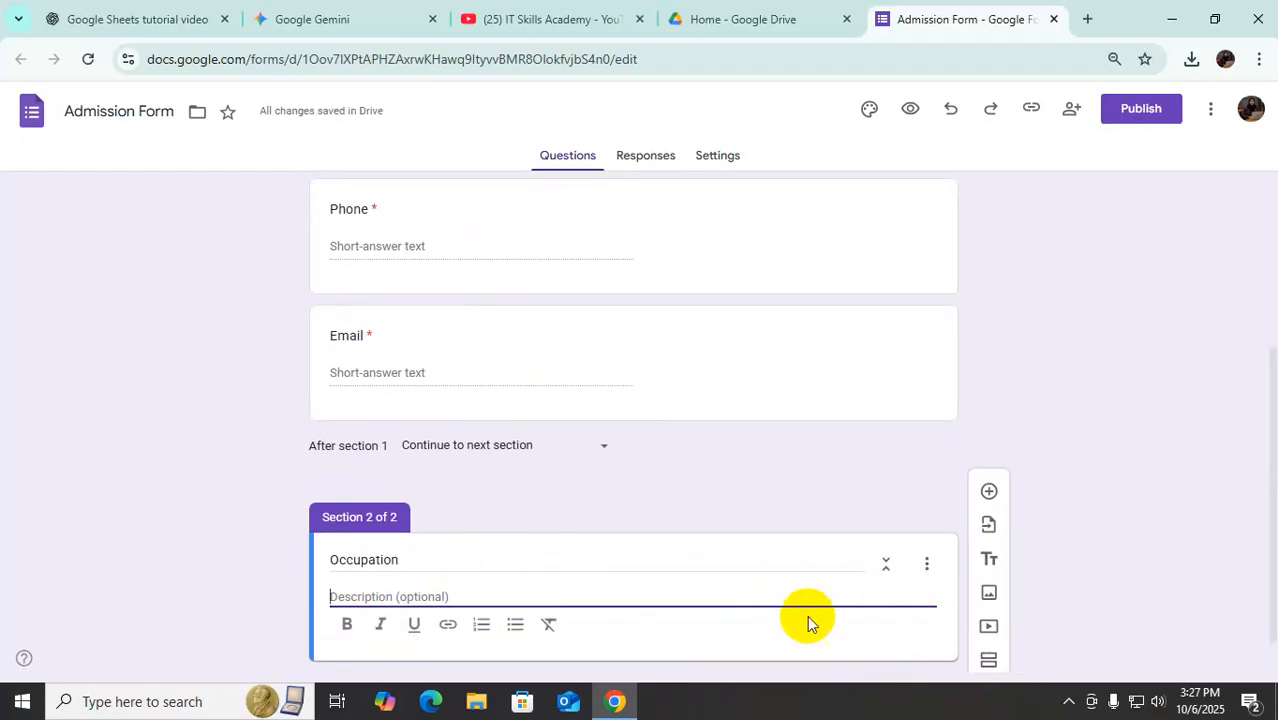
pyautogui.scroll(-1, 812, 593)
pyautogui.click(755, 585)
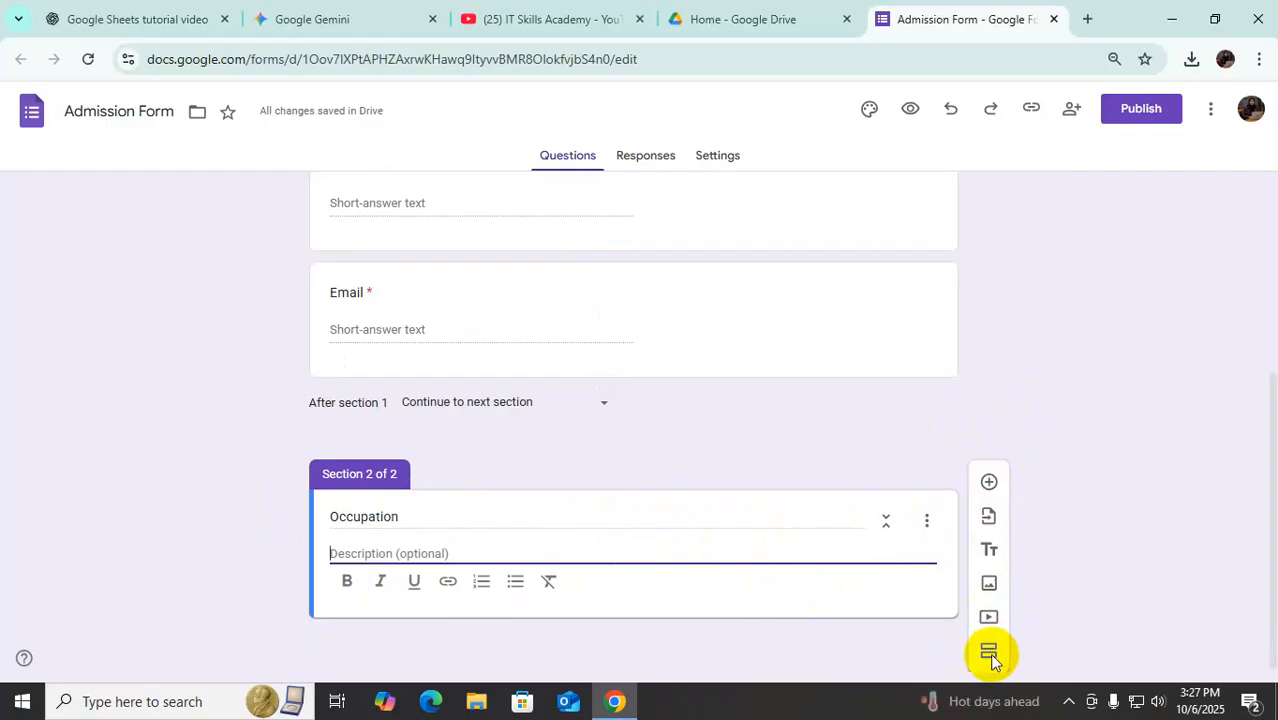
# Add a question "Which course do you prefer?" to the Occupation section and set its type to Drop-down
pyautogui.click(991, 484)
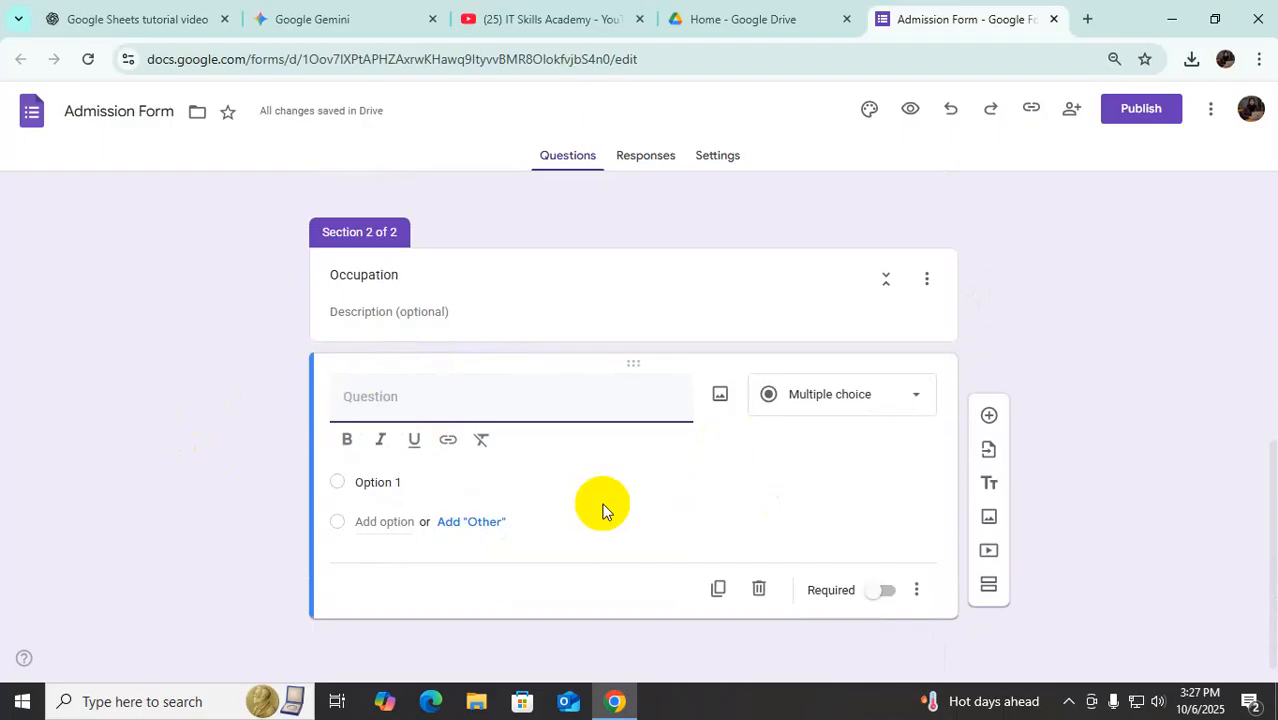
pyautogui.write('Which course do you prefer')
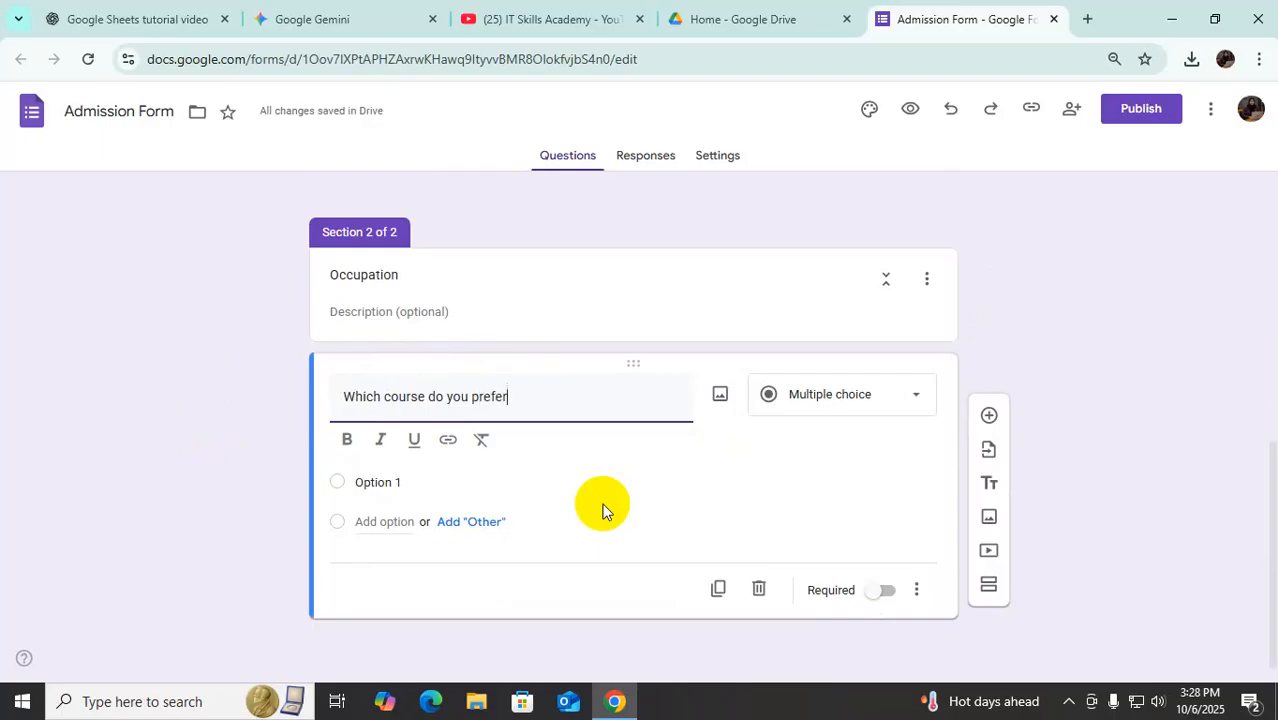
pyautogui.write('?')
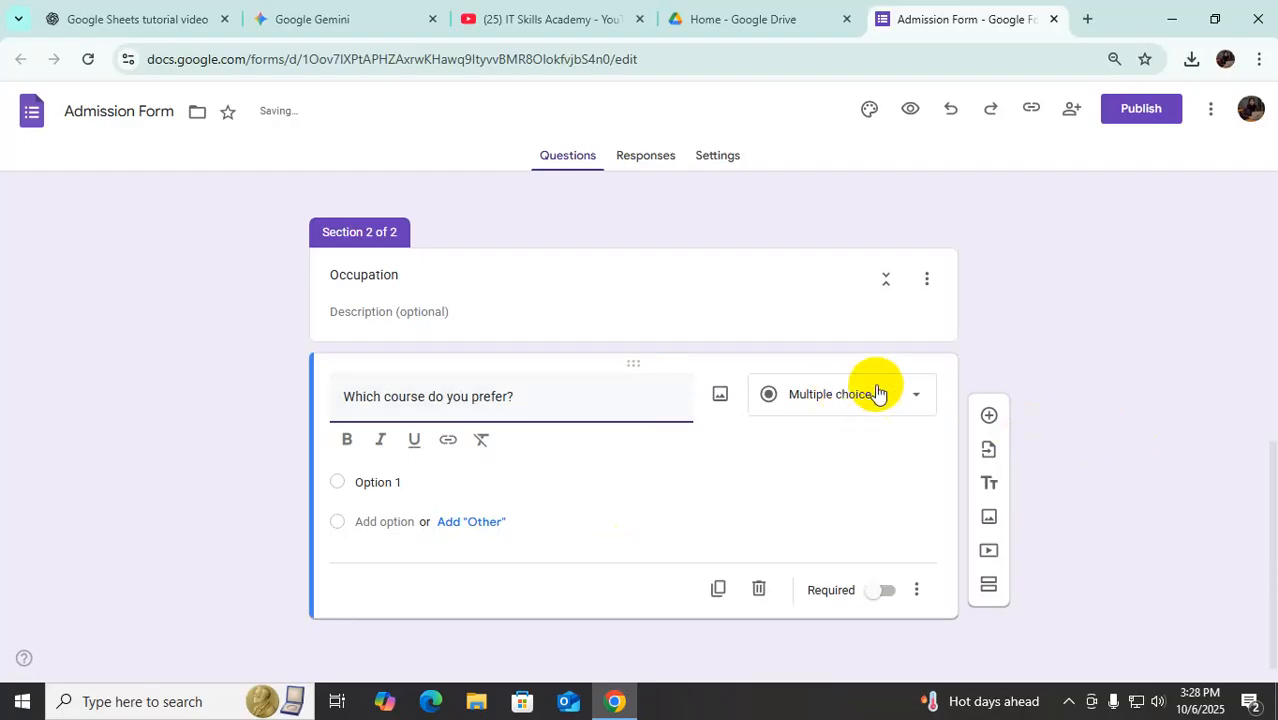
pyautogui.click(920, 400)
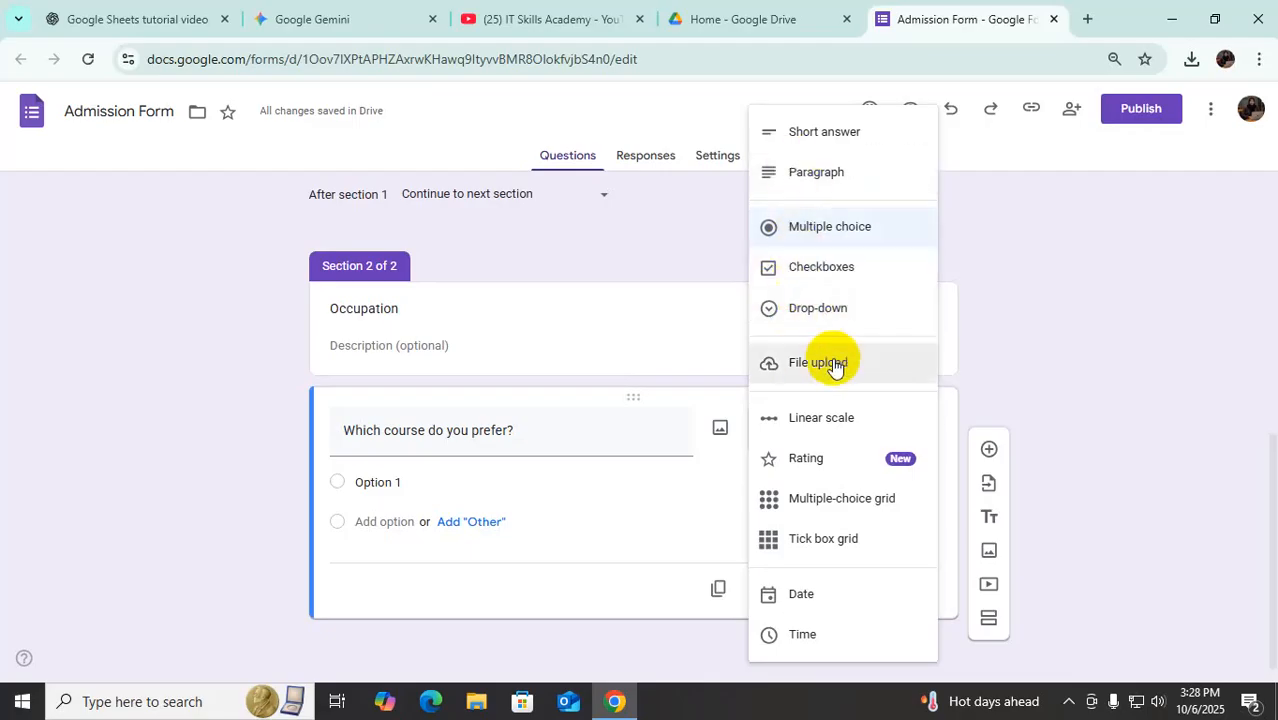
pyautogui.click(822, 312)
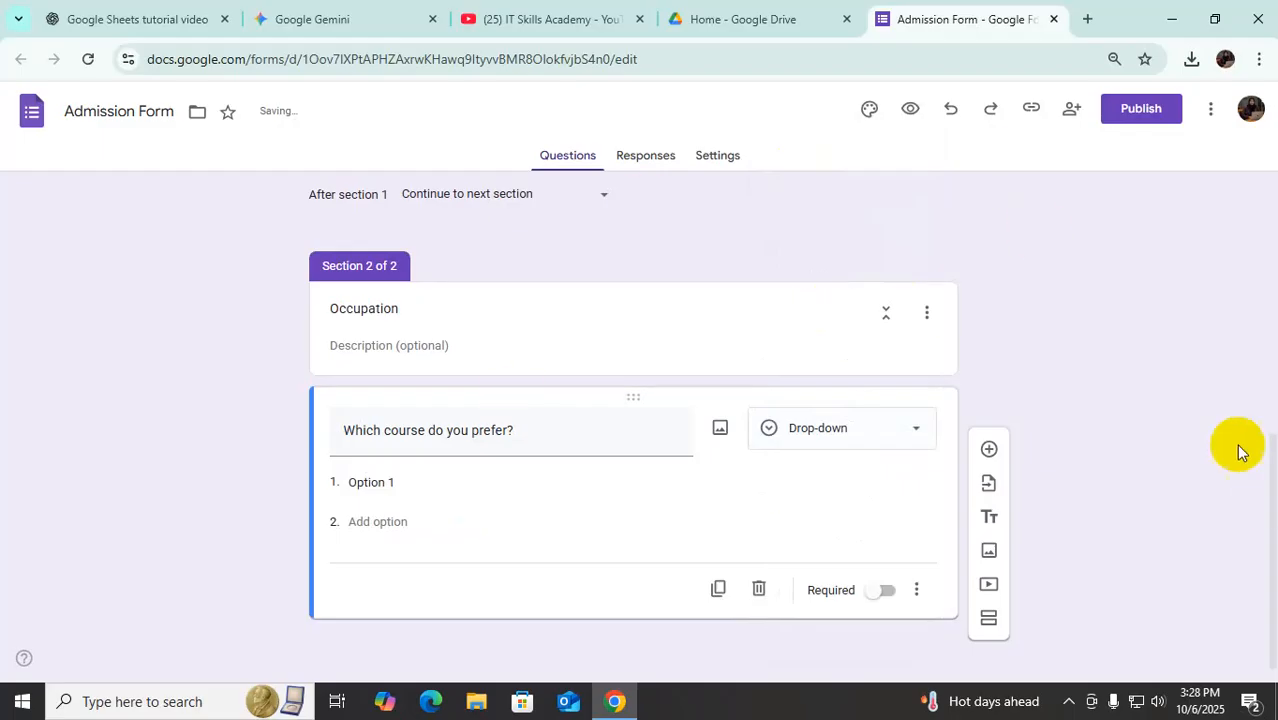
# Enter DGM, GD, GDF and WDDF as the first four options of the course question
pyautogui.click(363, 484)
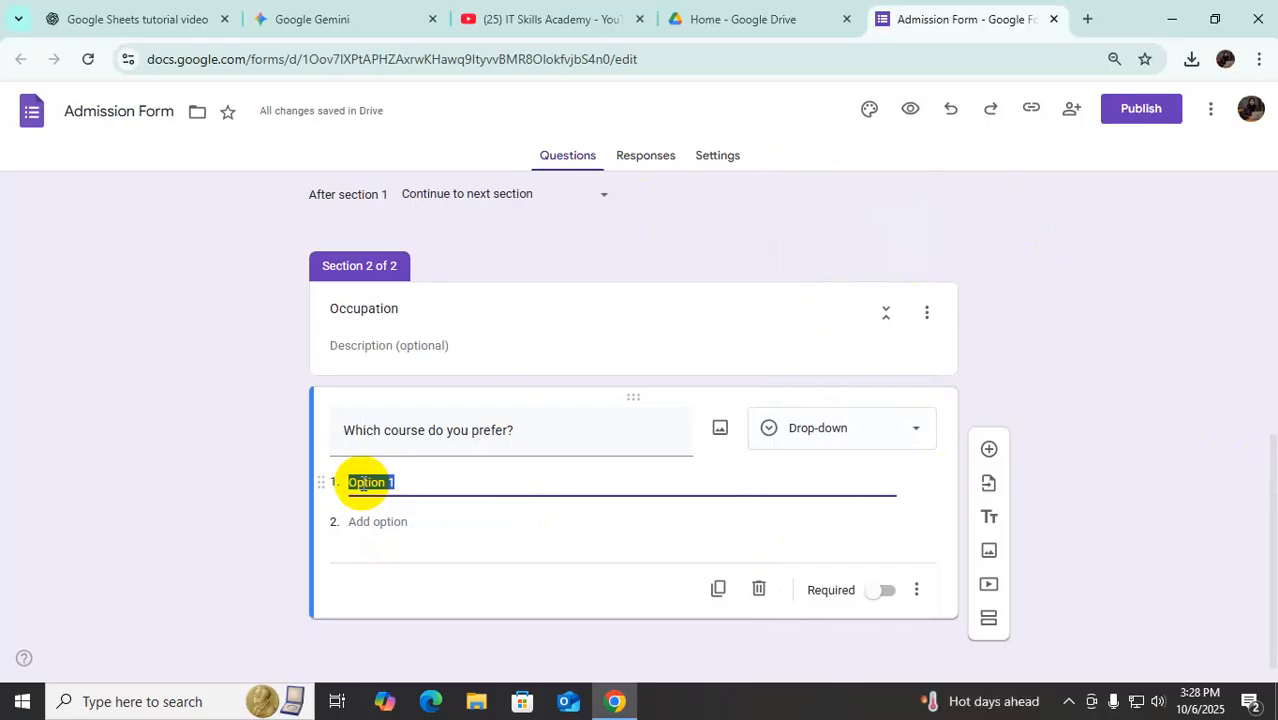
pyautogui.write('DCM')
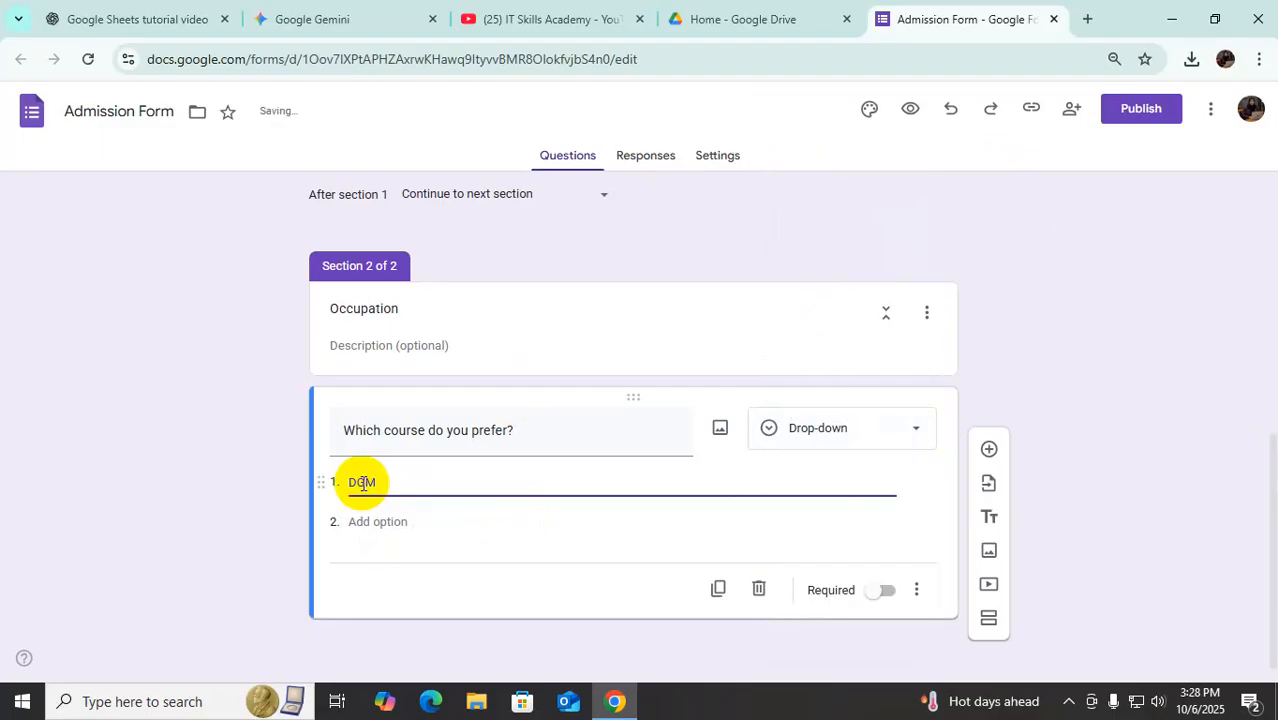
pyautogui.press('Tab')
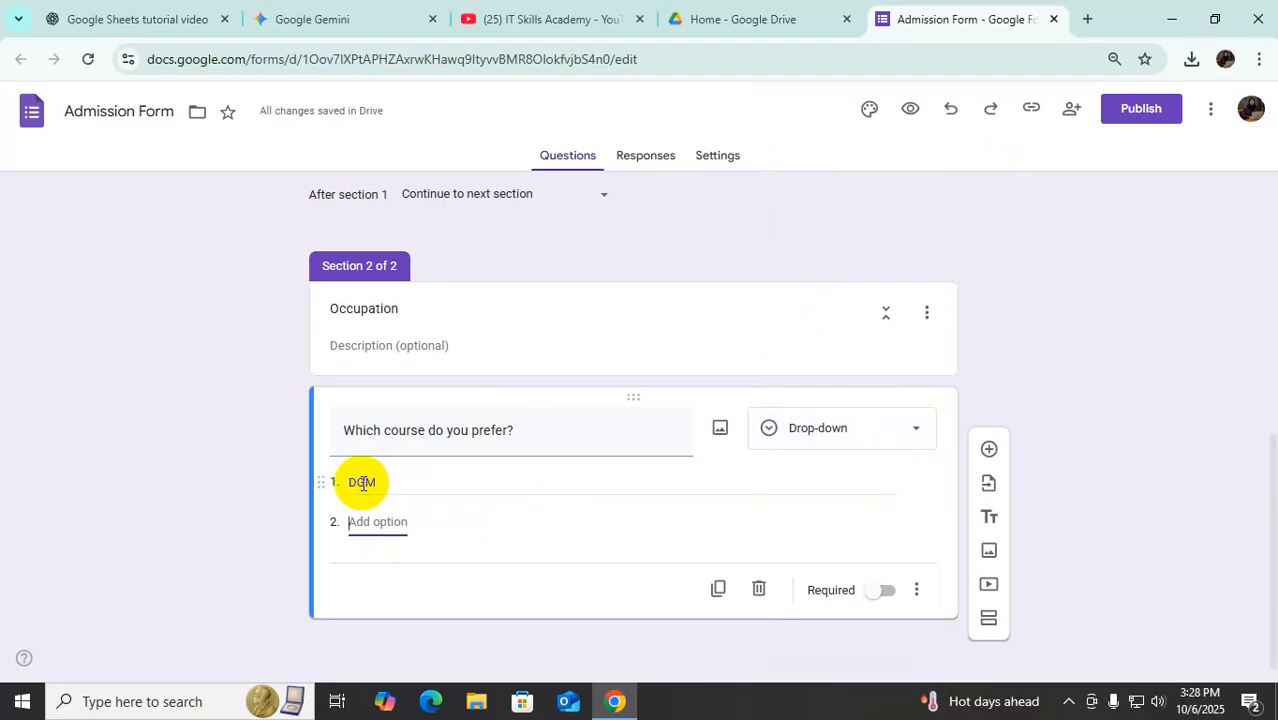
pyautogui.write('GD')
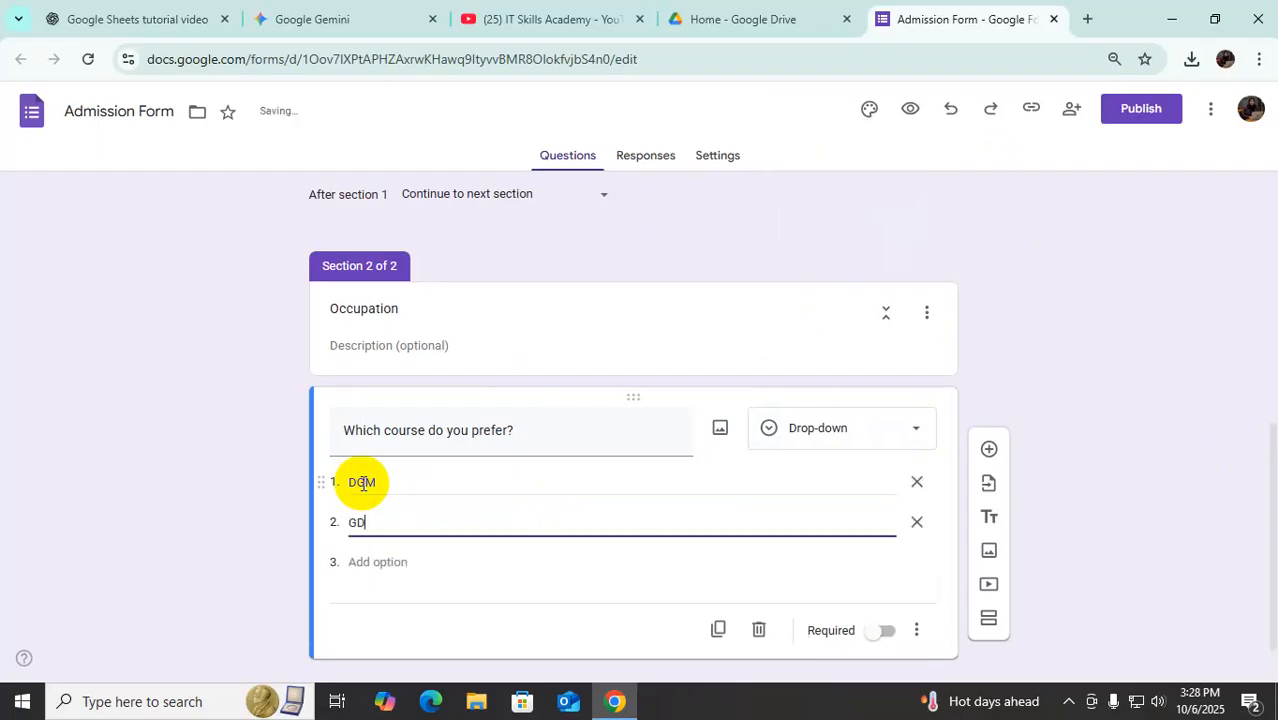
pyautogui.press('Return')
pyautogui.write('GDF')
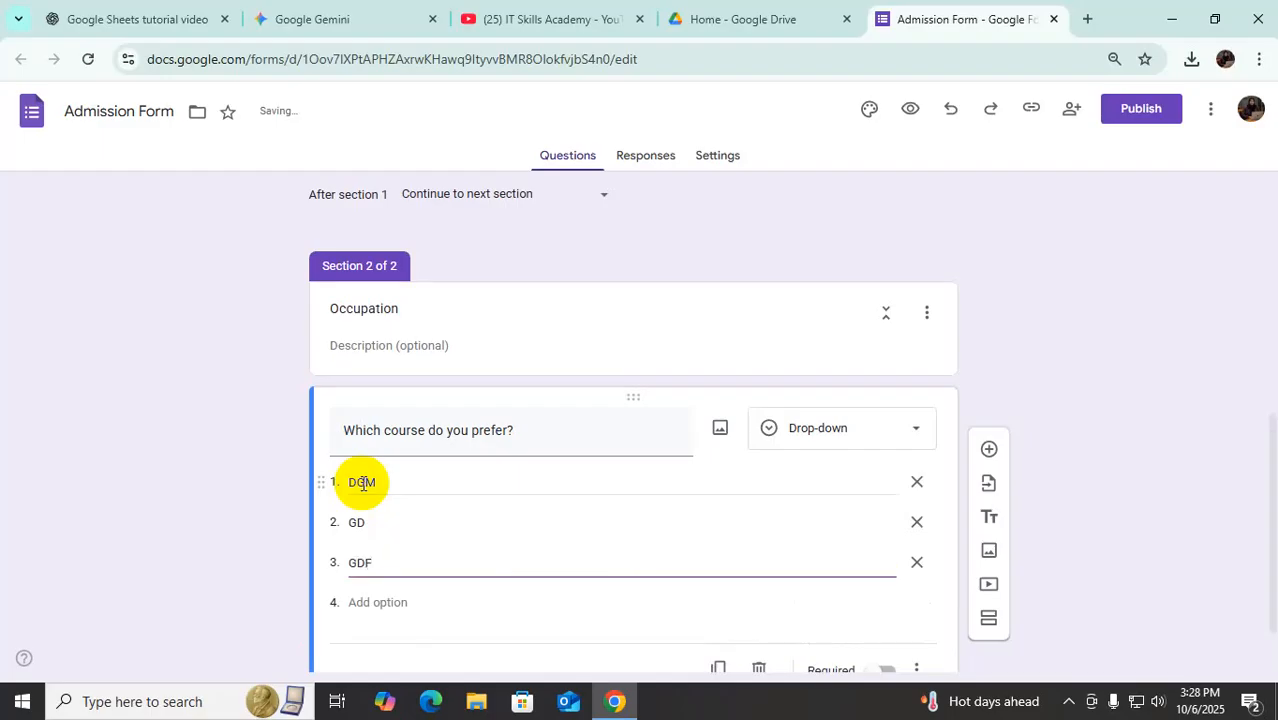
pyautogui.press('Return')
pyautogui.write('WDDF')
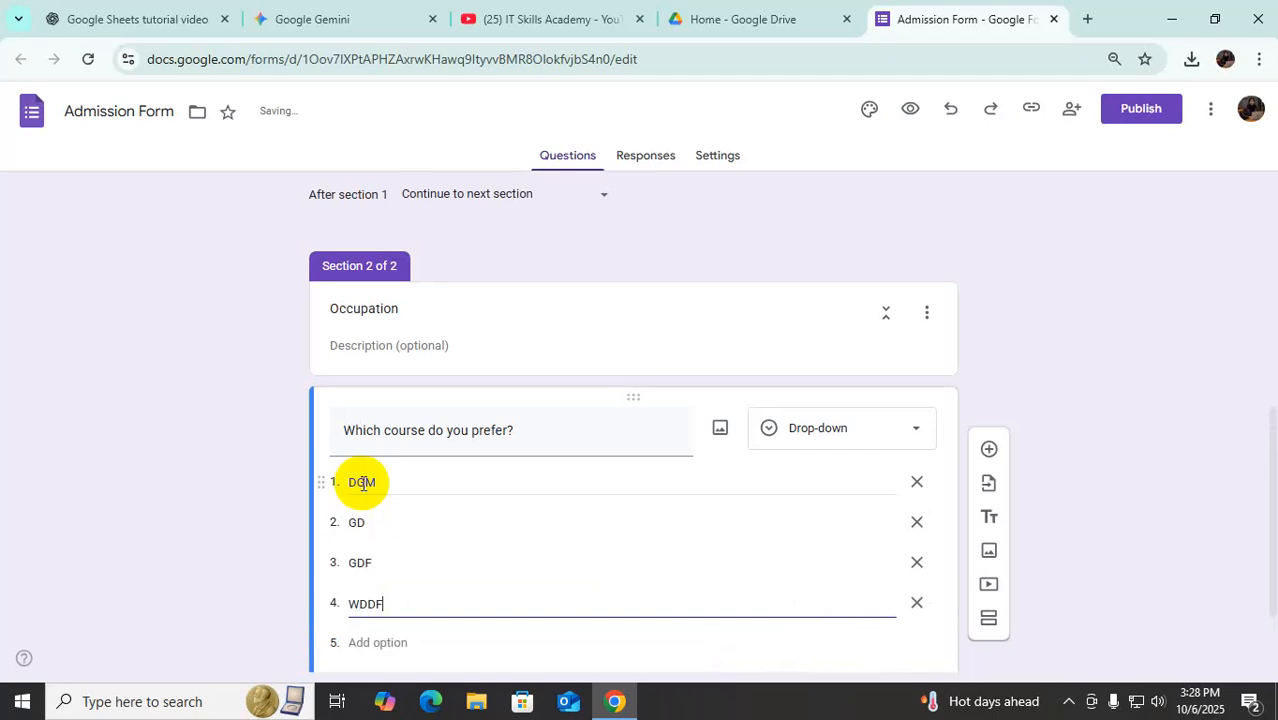
pyautogui.press('Tab')
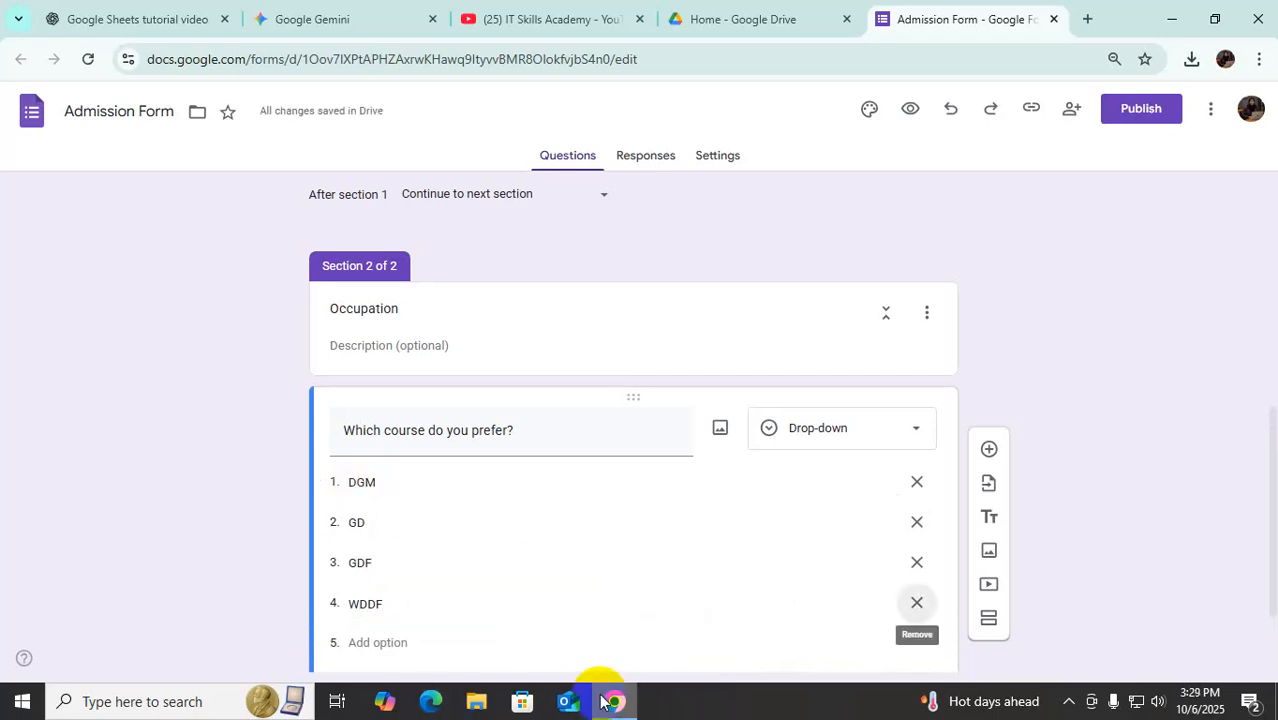
# Add CO and ITSS as further options of the course question and make the question required
pyautogui.scroll(-1, 585, 422)
pyautogui.click(379, 521)
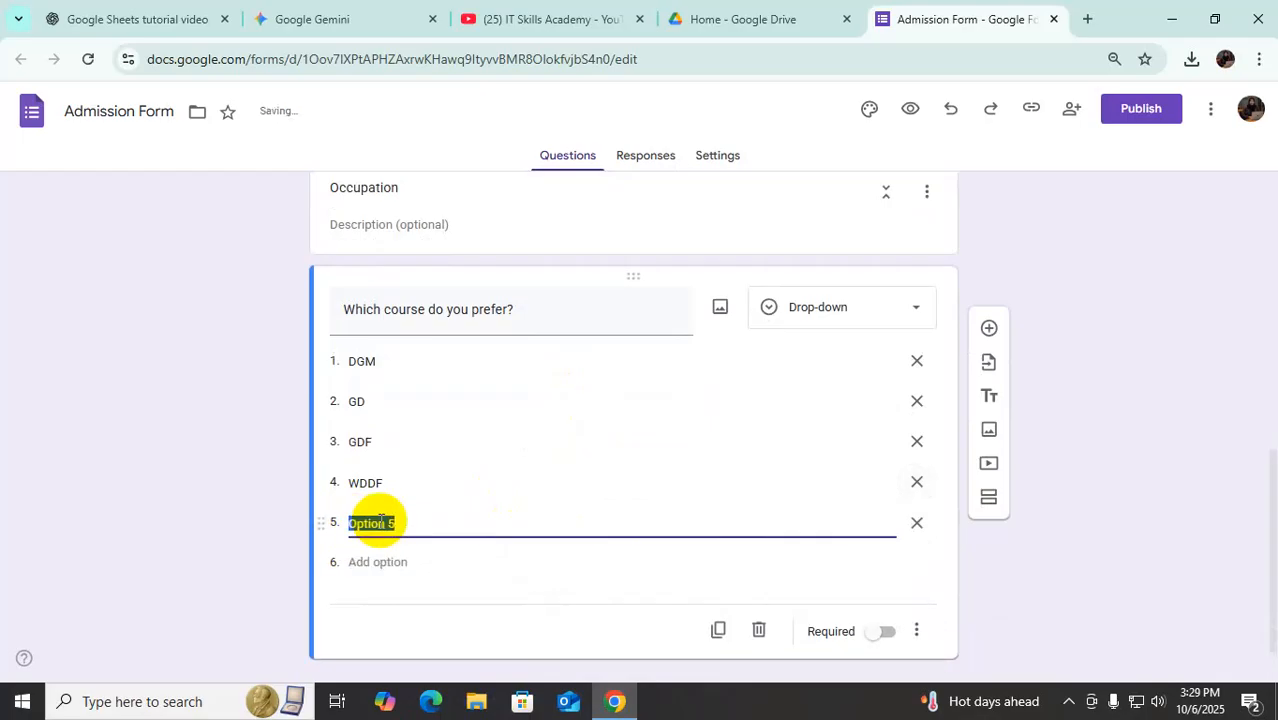
pyautogui.write('co')
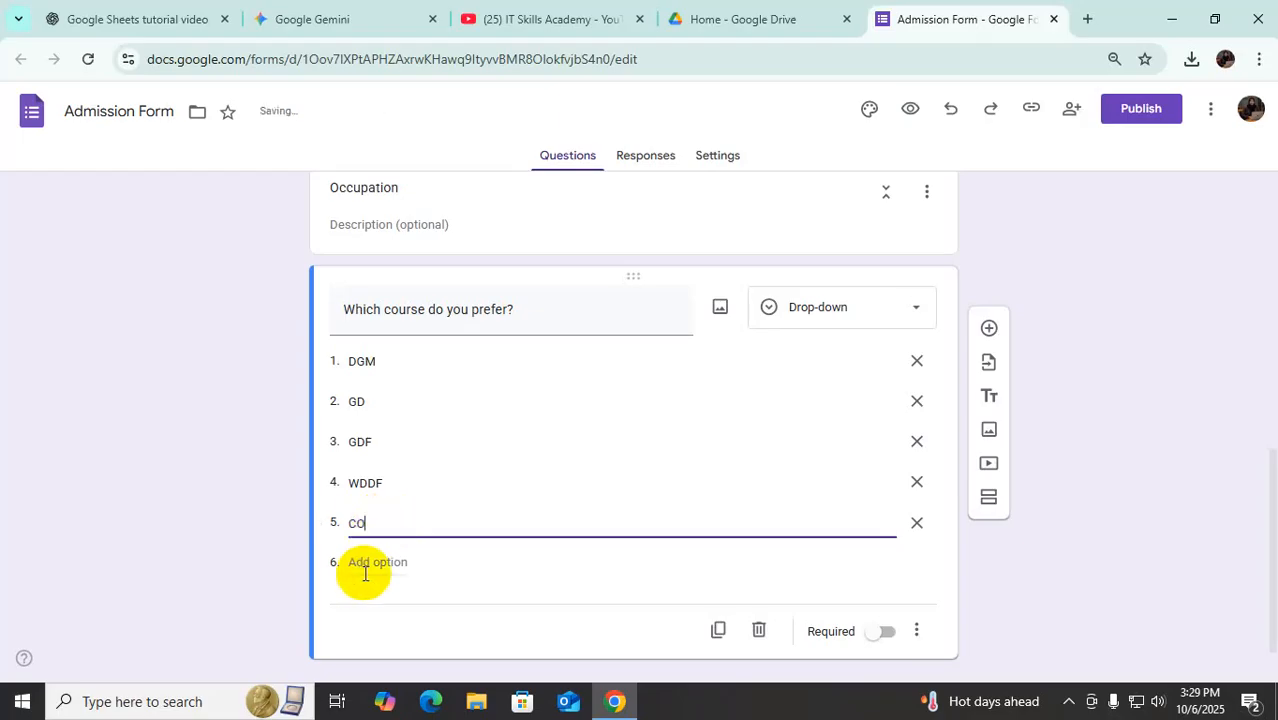
pyautogui.click(378, 563)
pyautogui.write('ITSS')
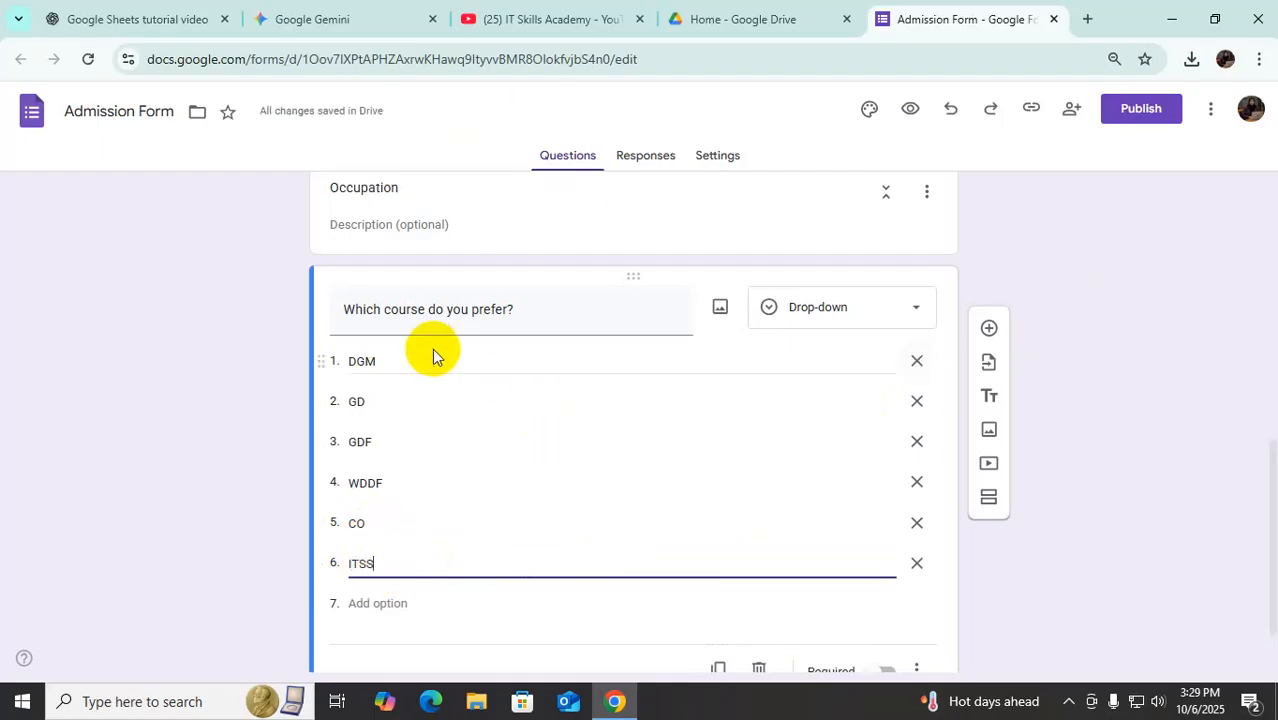
pyautogui.scroll(-2, 625, 471)
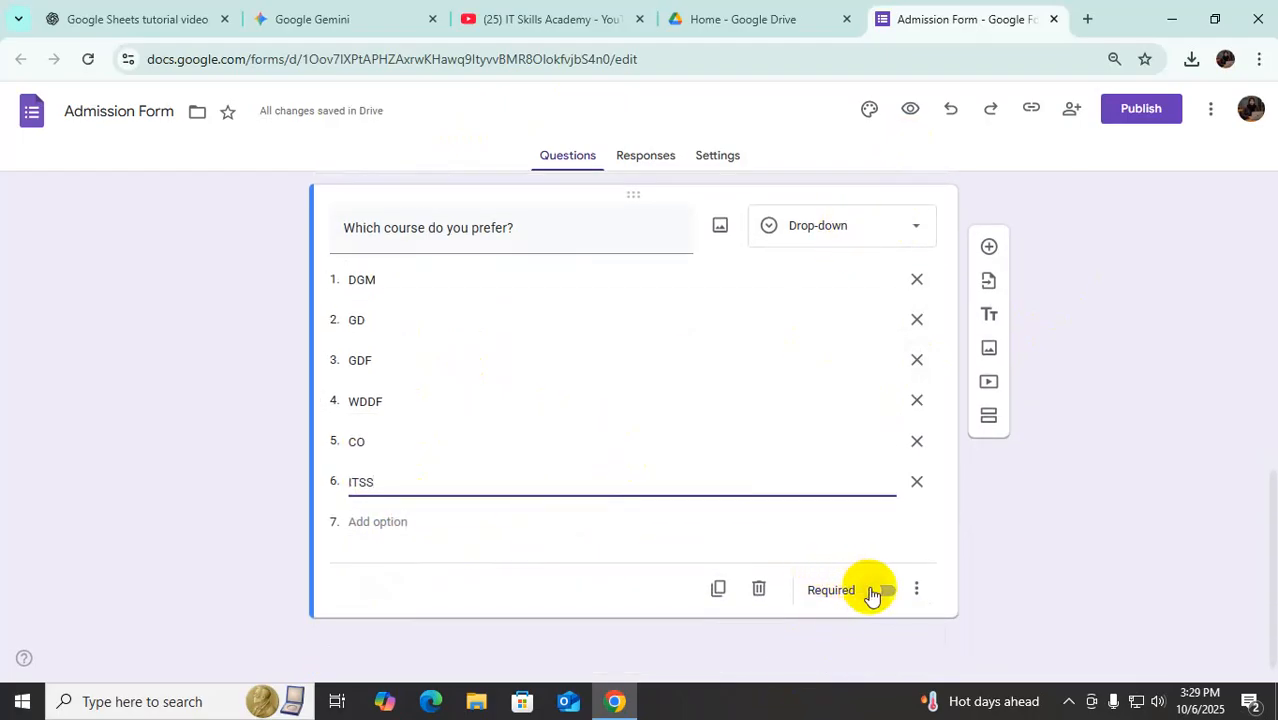
pyautogui.click(891, 593)
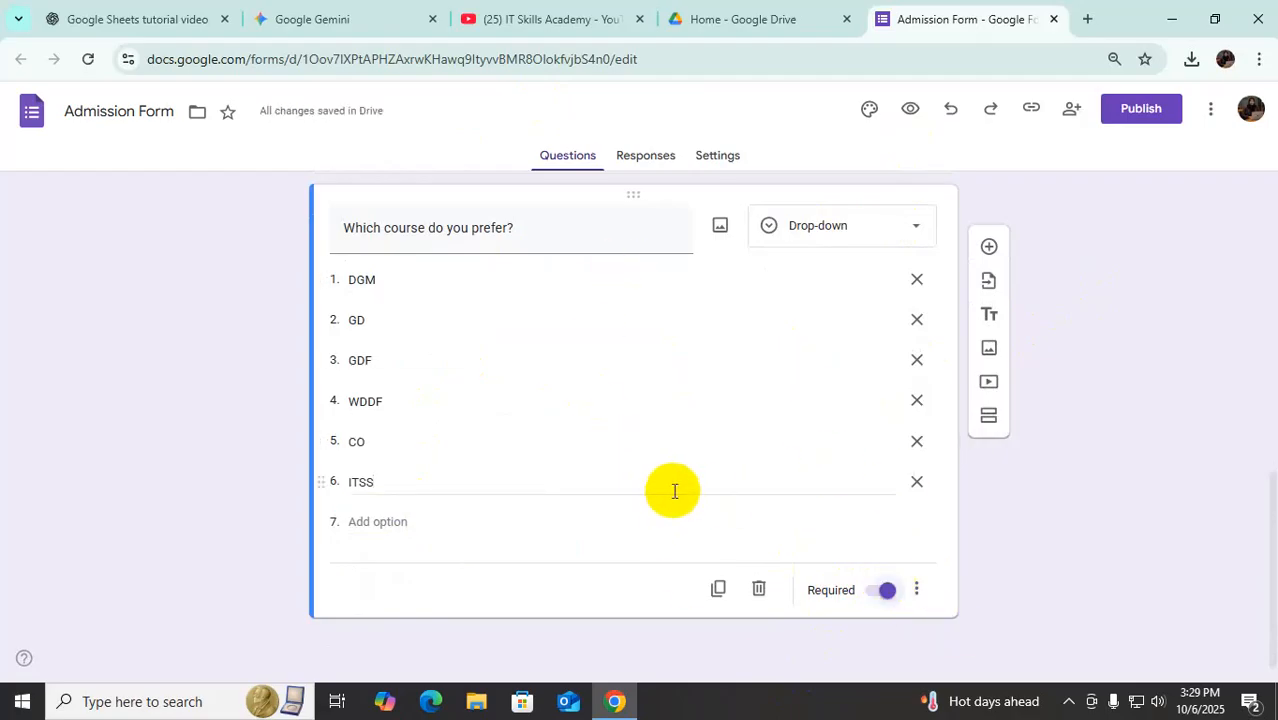
# Add a question "Which Level of NTVQF?" below the course question and set its type to Checkboxes
pyautogui.click(990, 248)
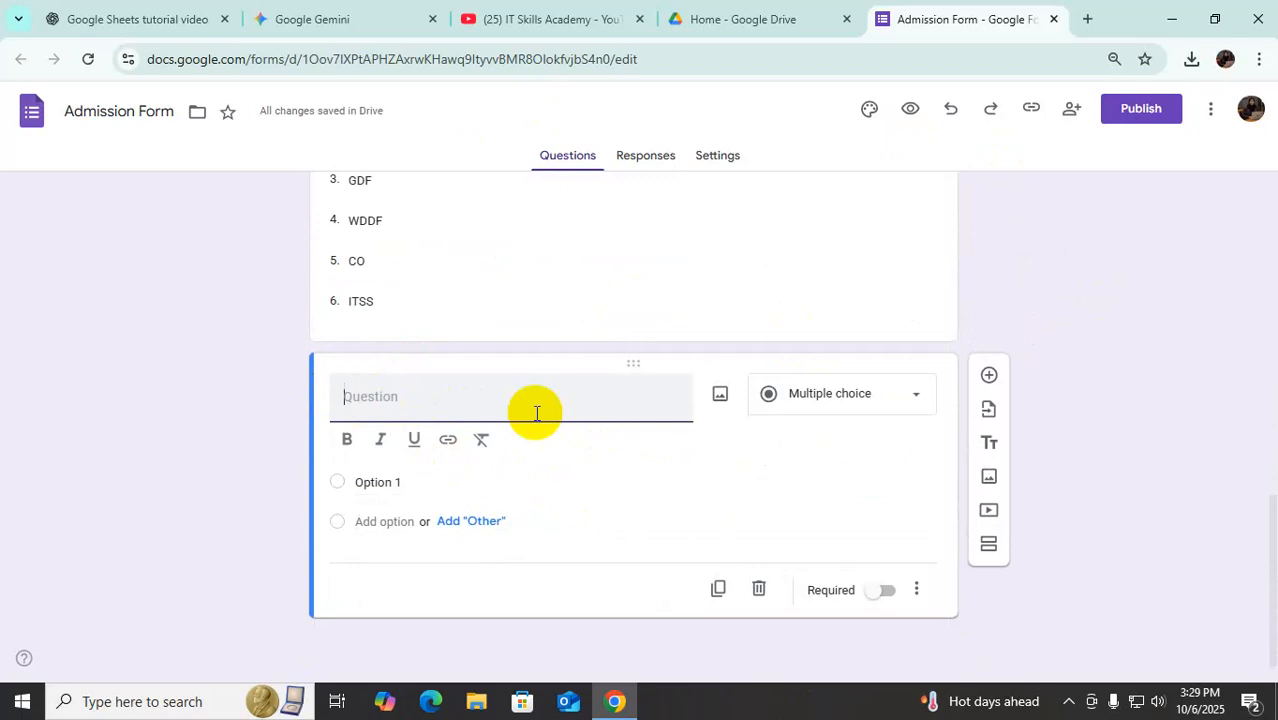
pyautogui.write('Which Leve')
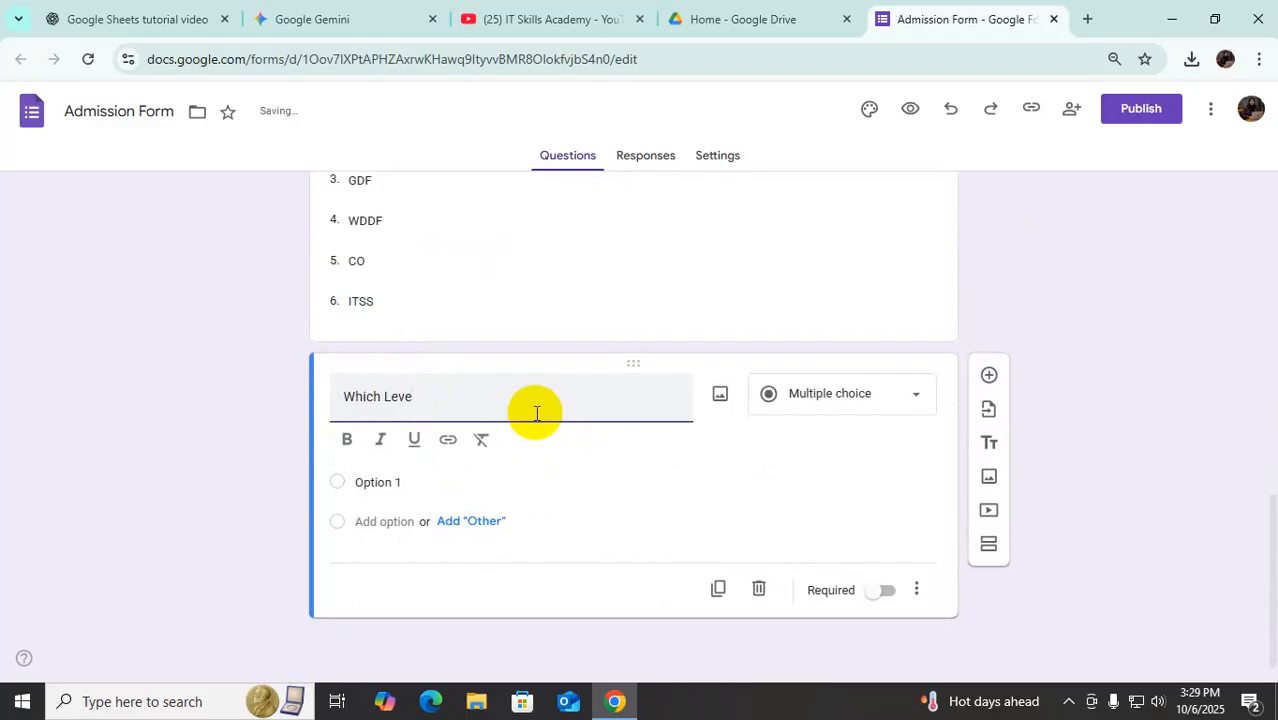
pyautogui.write('l ')
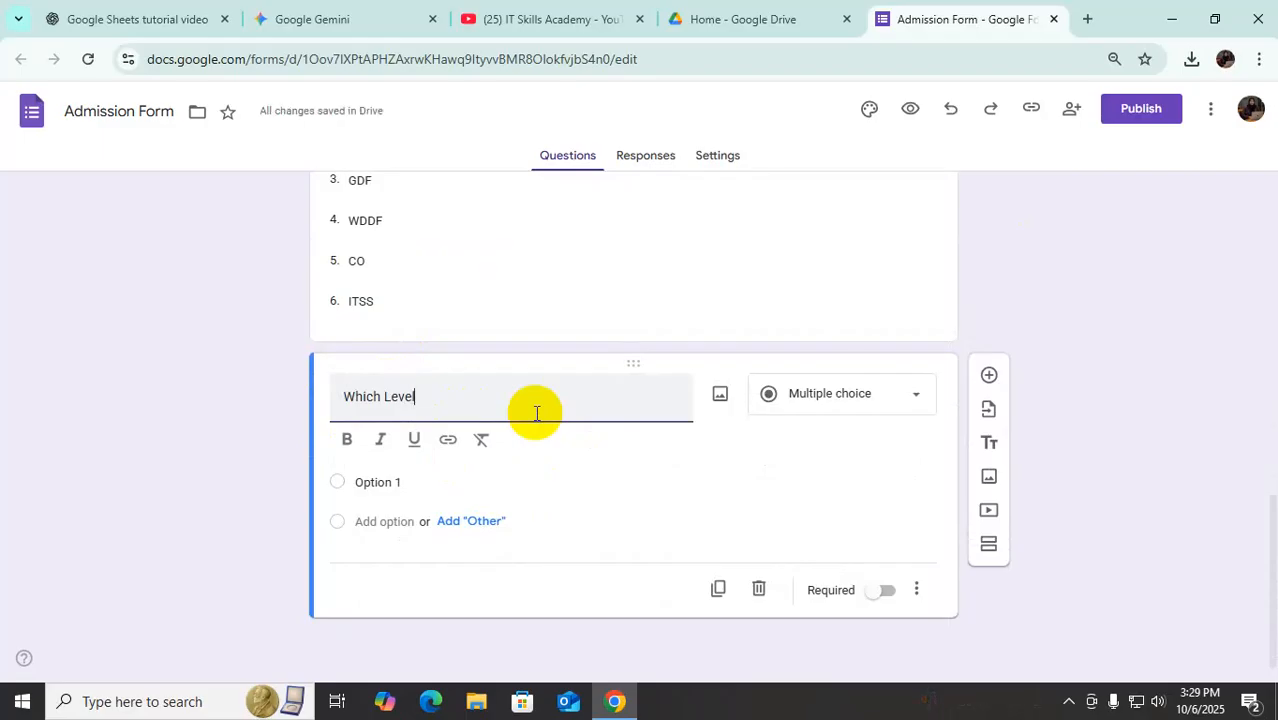
pyautogui.write('of ')
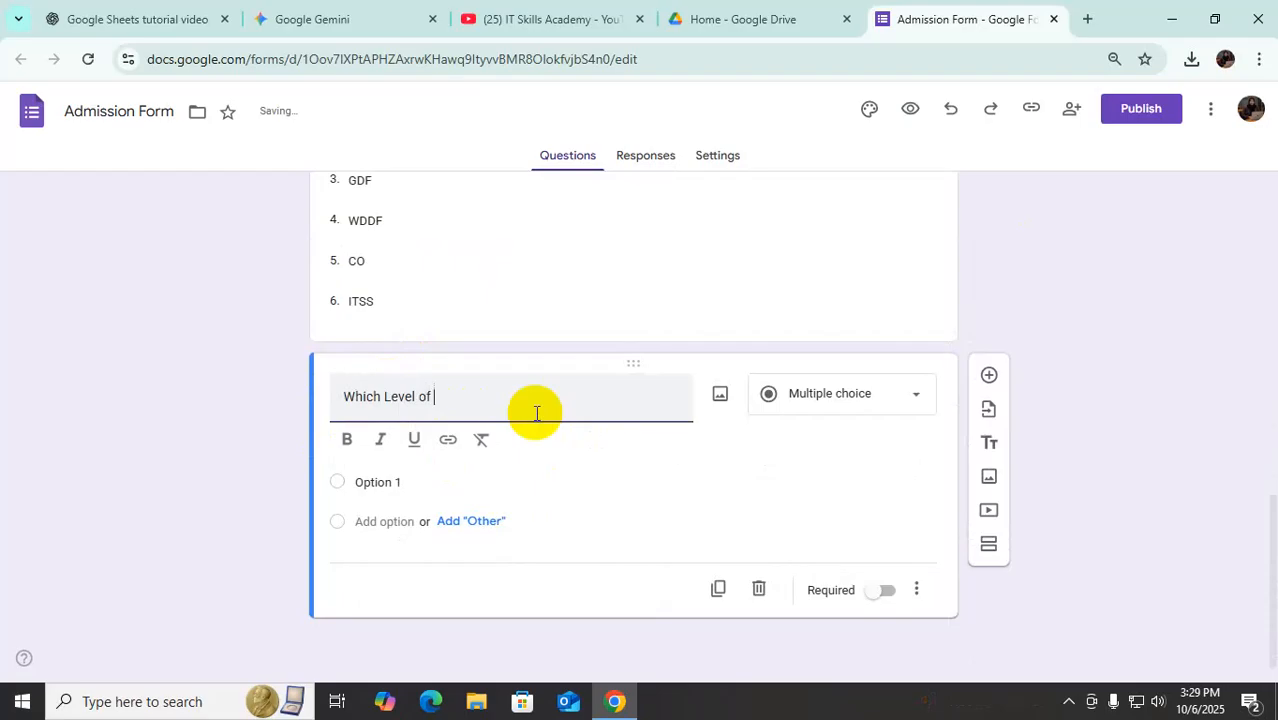
pyautogui.write('NTVQF')
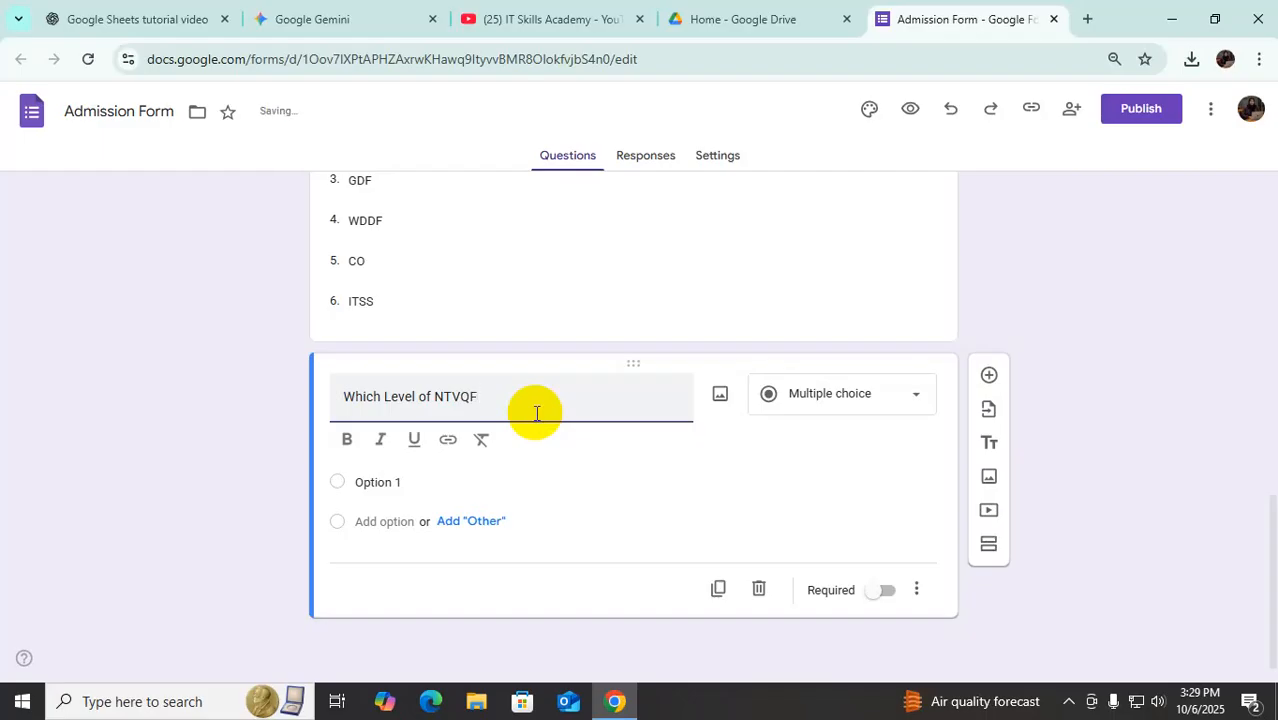
pyautogui.write('?')
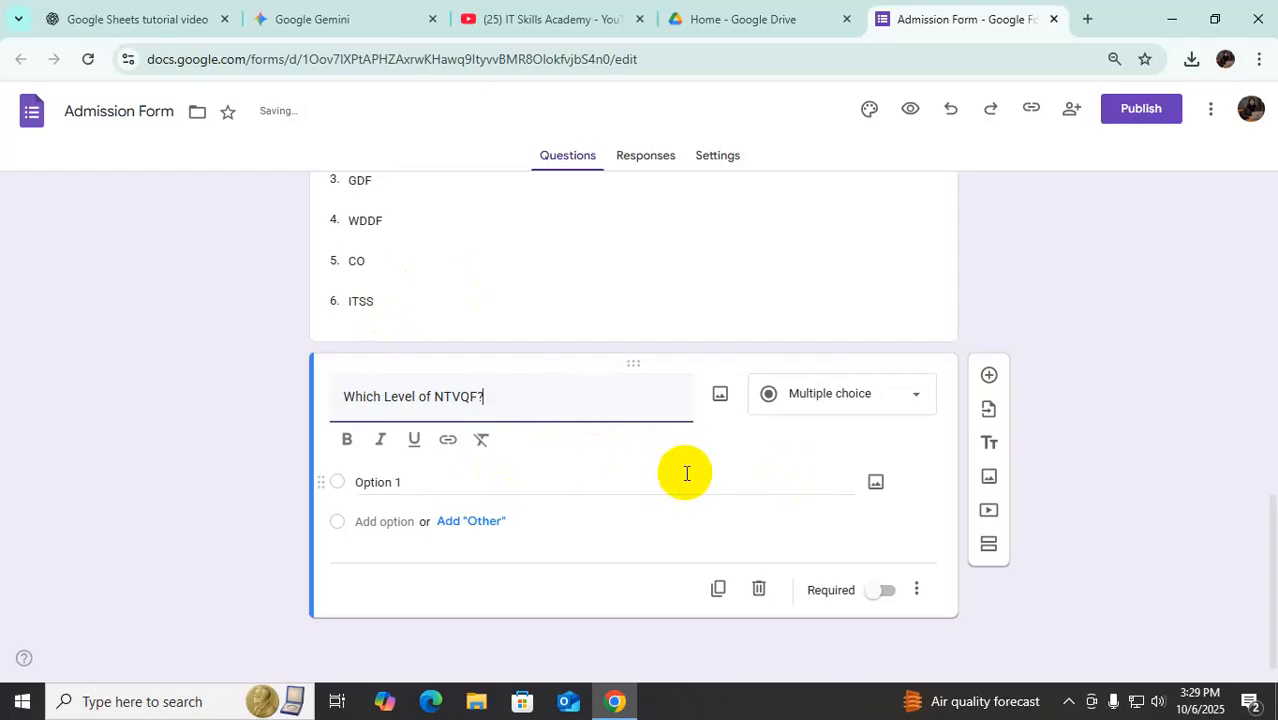
pyautogui.click(917, 396)
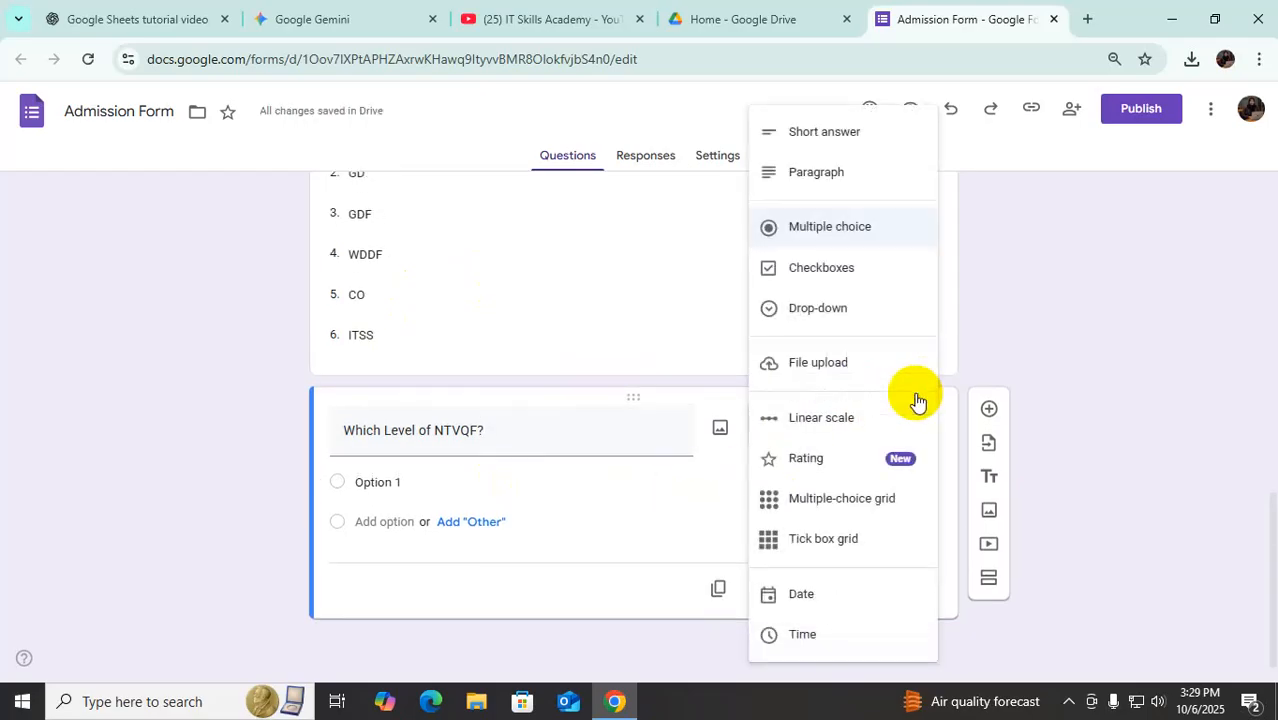
pyautogui.click(821, 272)
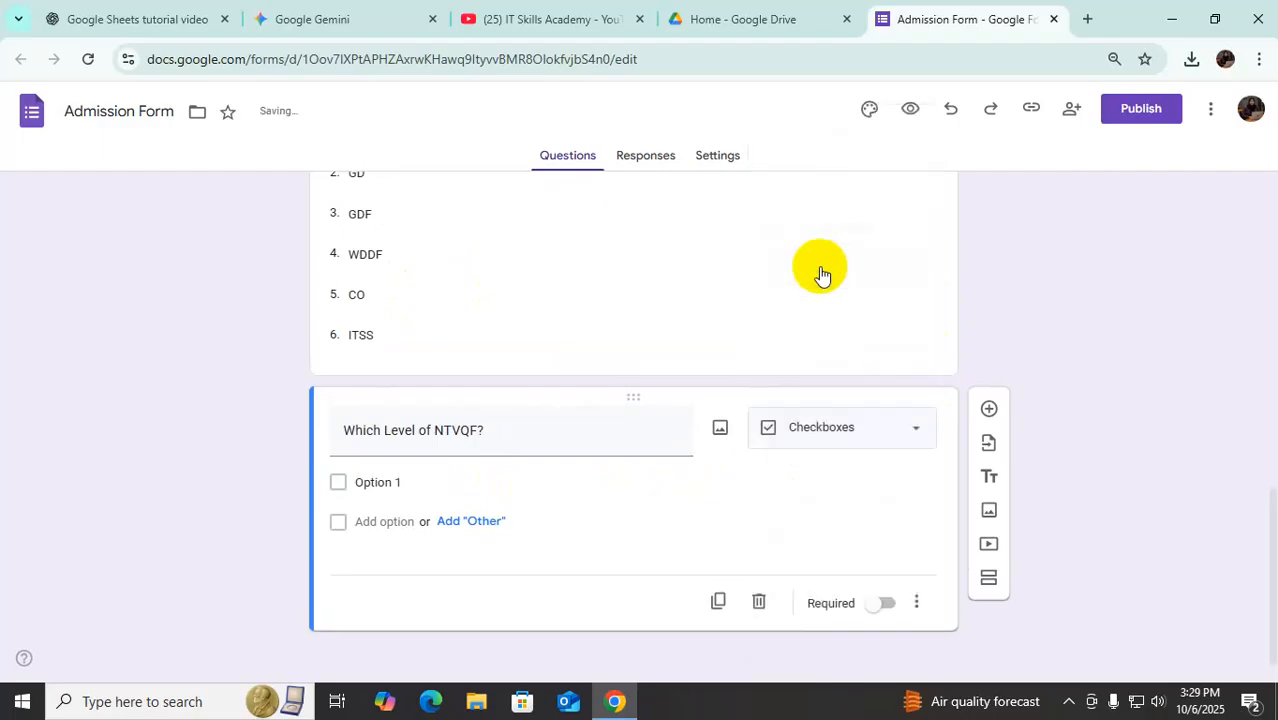
# Enter 2, 3, 4 and 5 as the first four options of the NTVQF level question
pyautogui.click(362, 483)
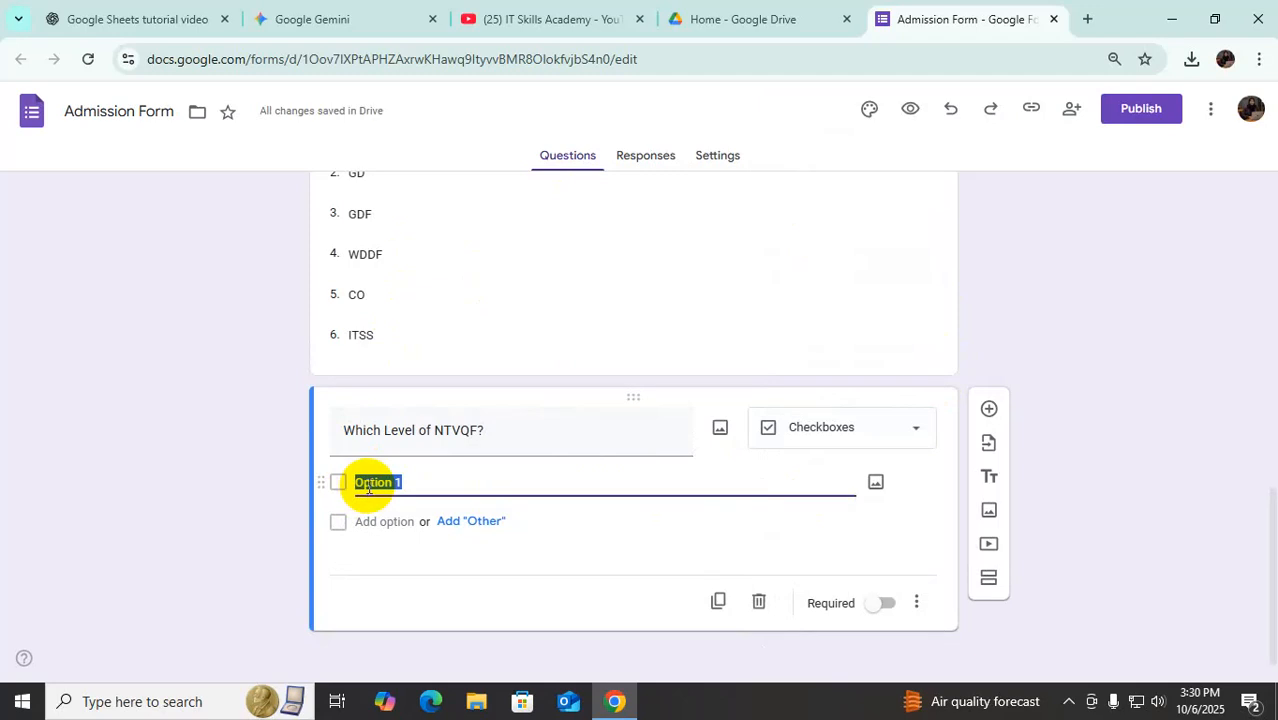
pyautogui.write('2')
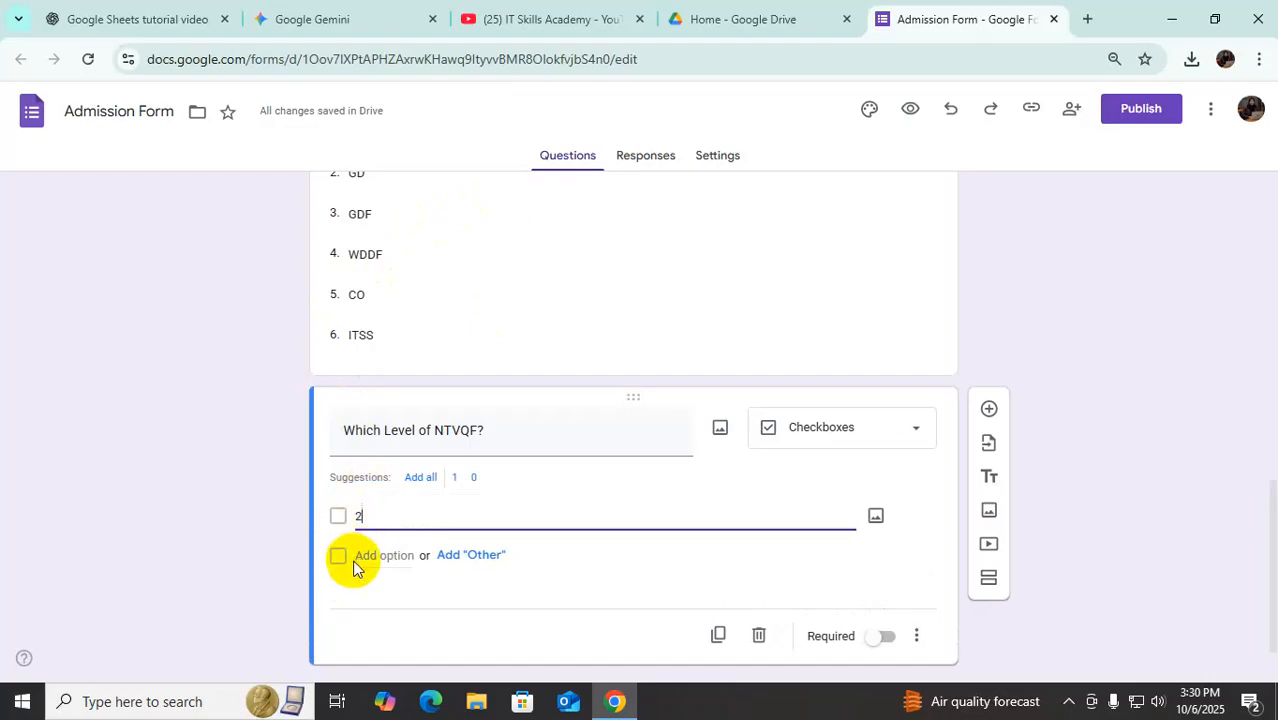
pyautogui.click(397, 560)
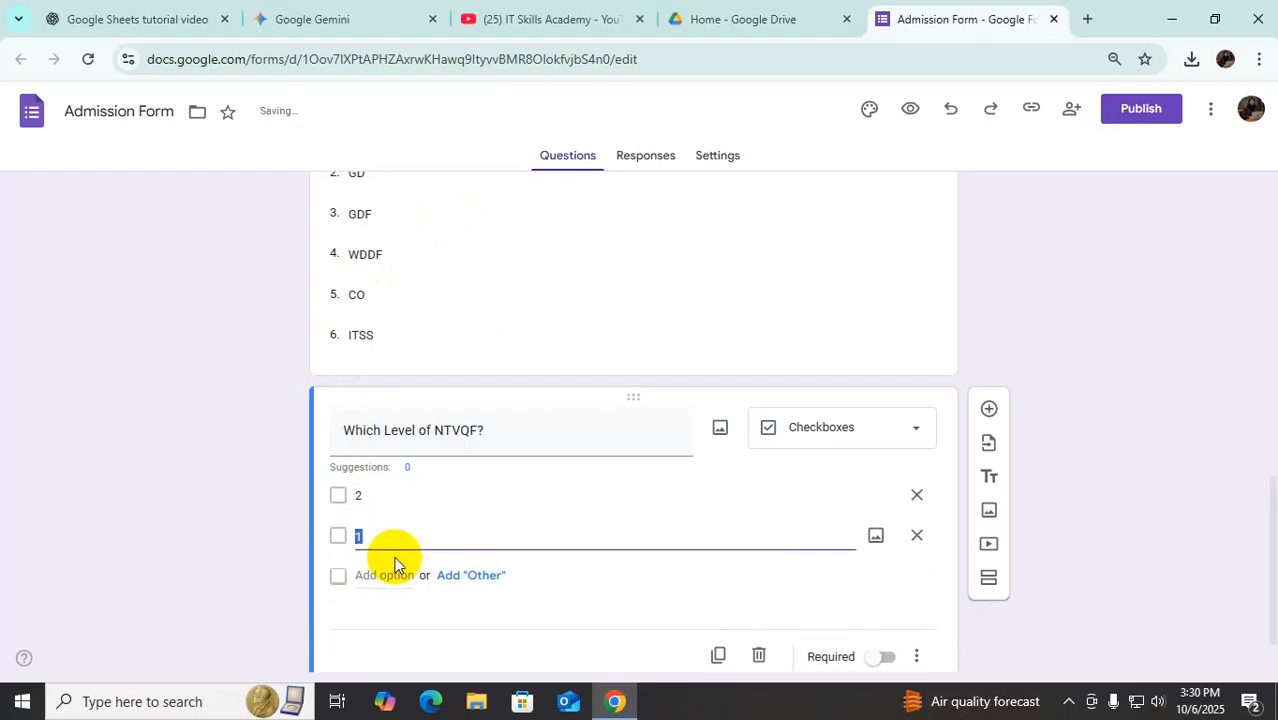
pyautogui.write('3')
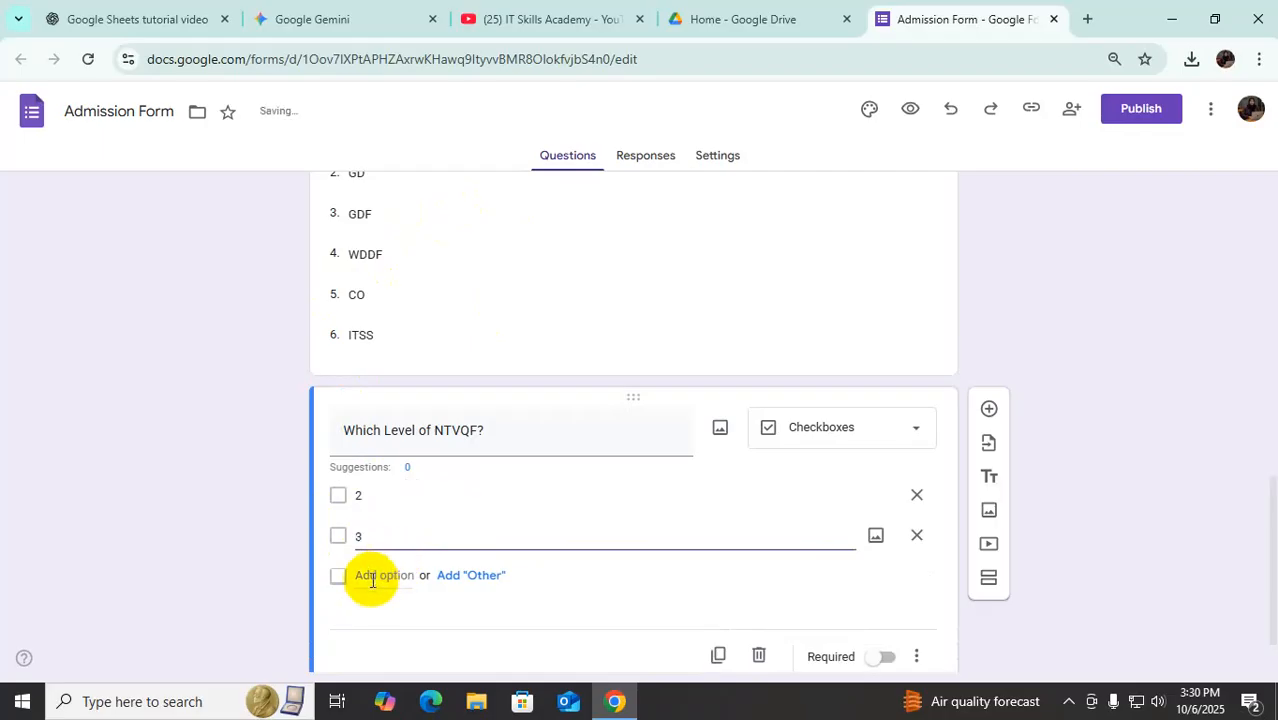
pyautogui.click(372, 575)
pyautogui.write('4')
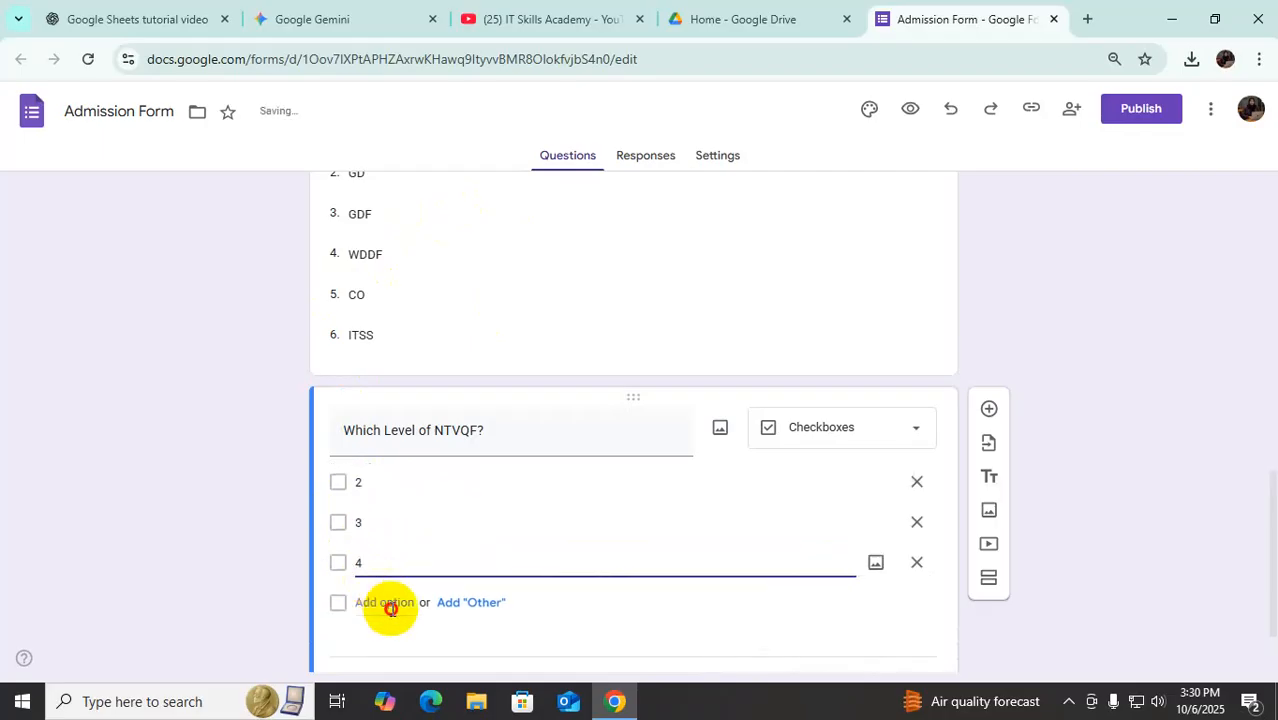
pyautogui.click(388, 603)
pyautogui.write('5')
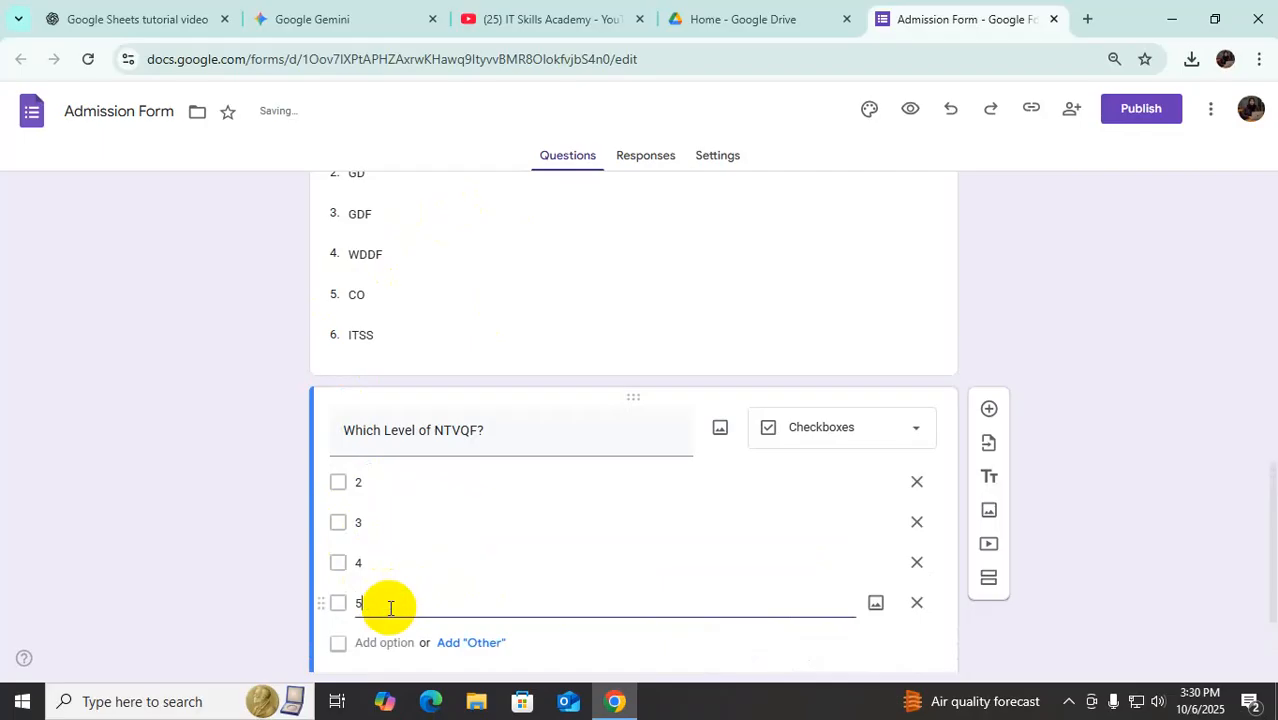
# Add 6 as the fifth option of the NTVQF level question and make the question required
pyautogui.scroll(-1, 419, 593)
pyautogui.click(404, 549)
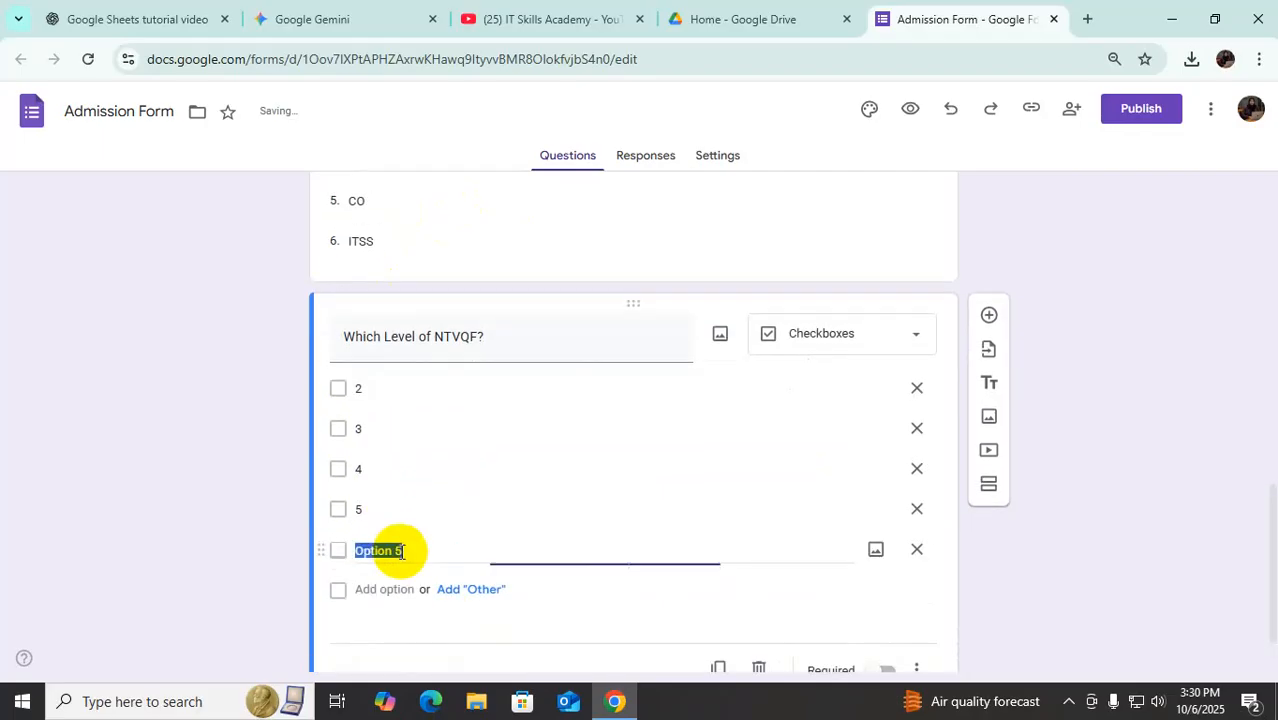
pyautogui.write('6')
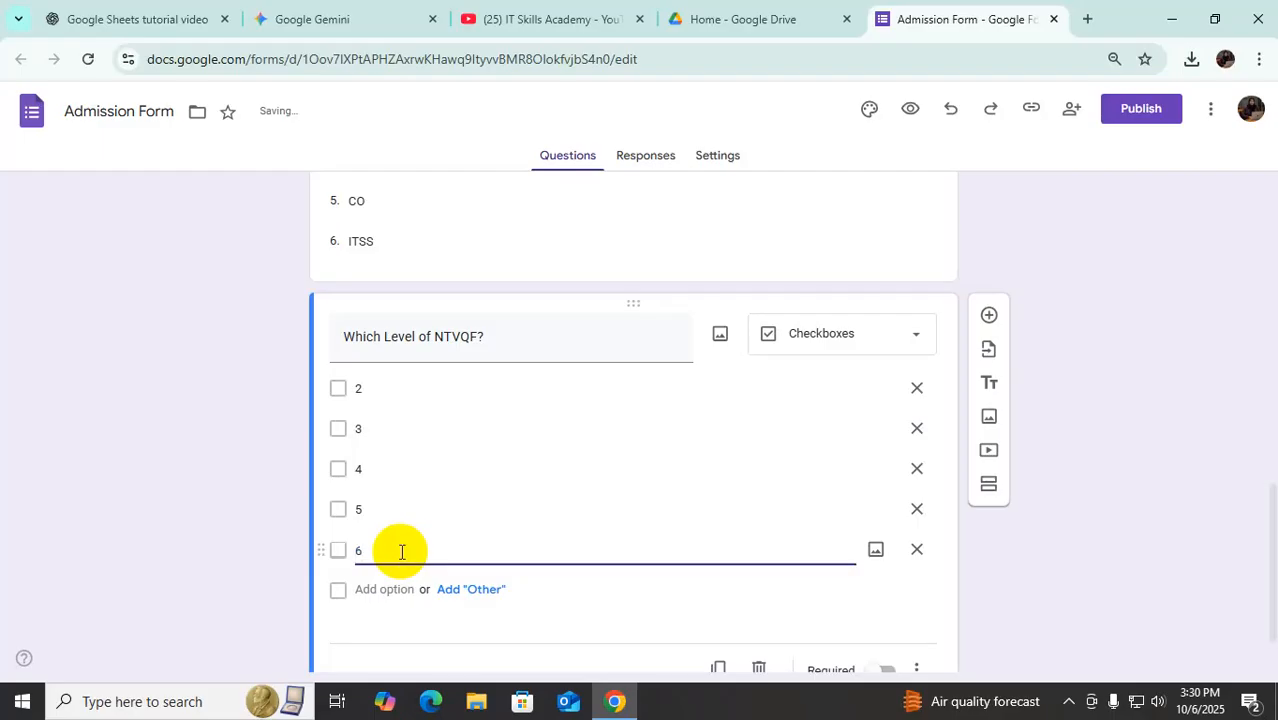
pyautogui.click(573, 597)
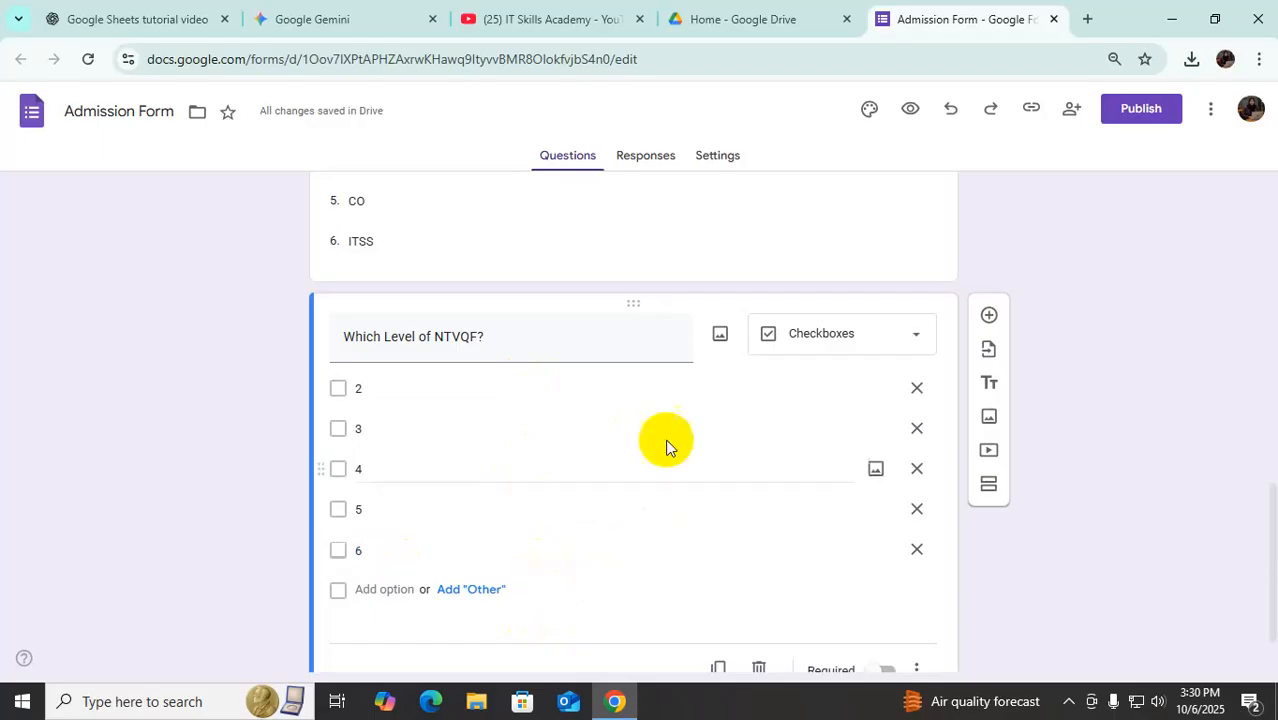
pyautogui.scroll(-1, 579, 512)
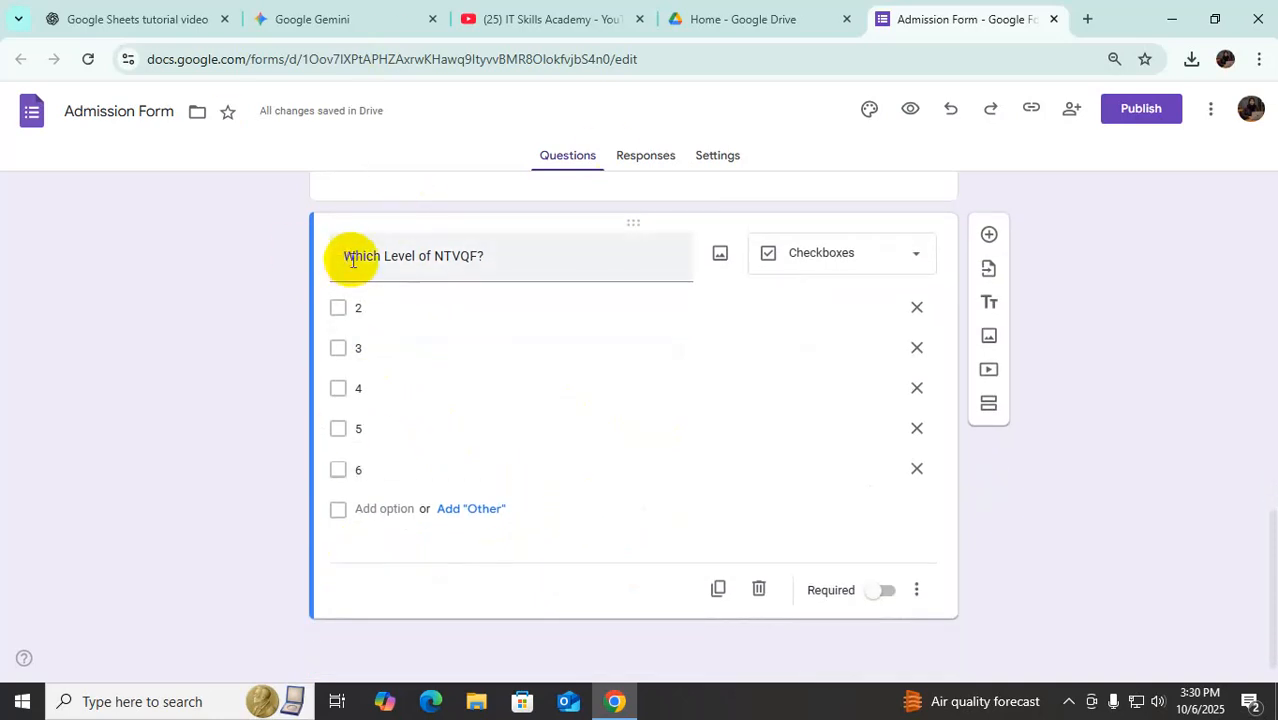
pyautogui.click(893, 598)
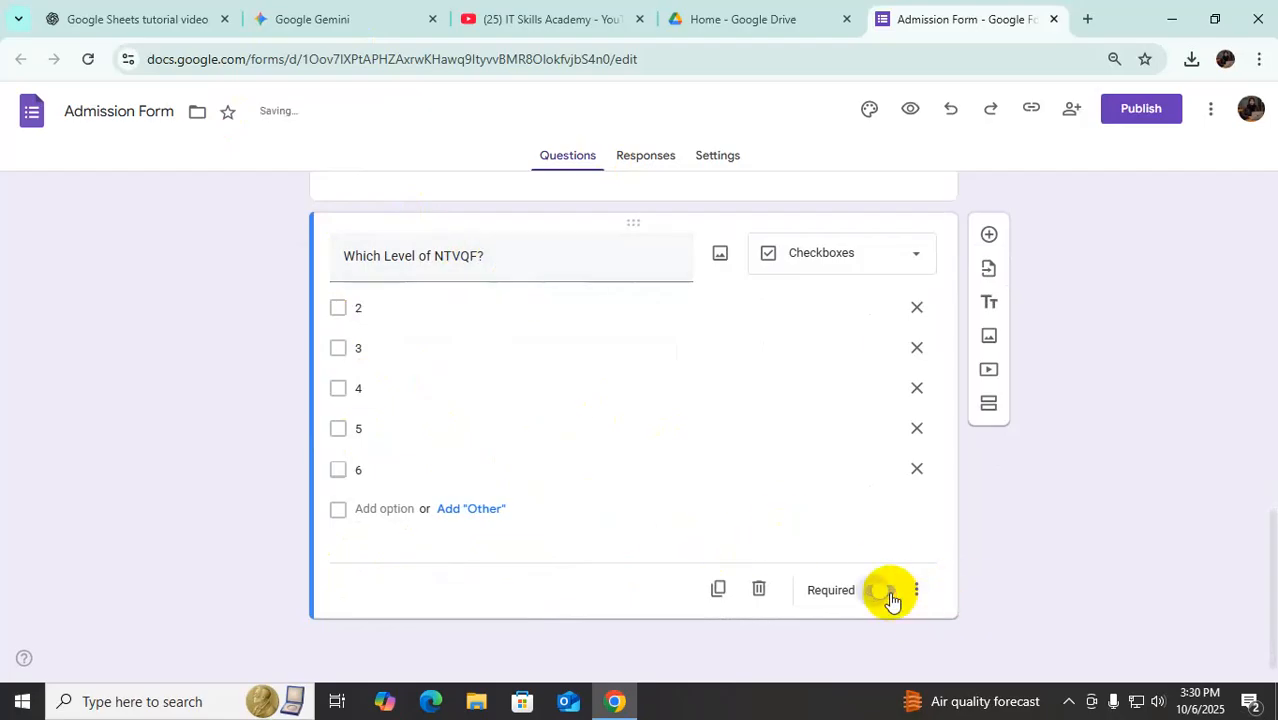
# Review the form's questions from the title section down to the NTVQF level question
pyautogui.scroll(-5, 565, 463)
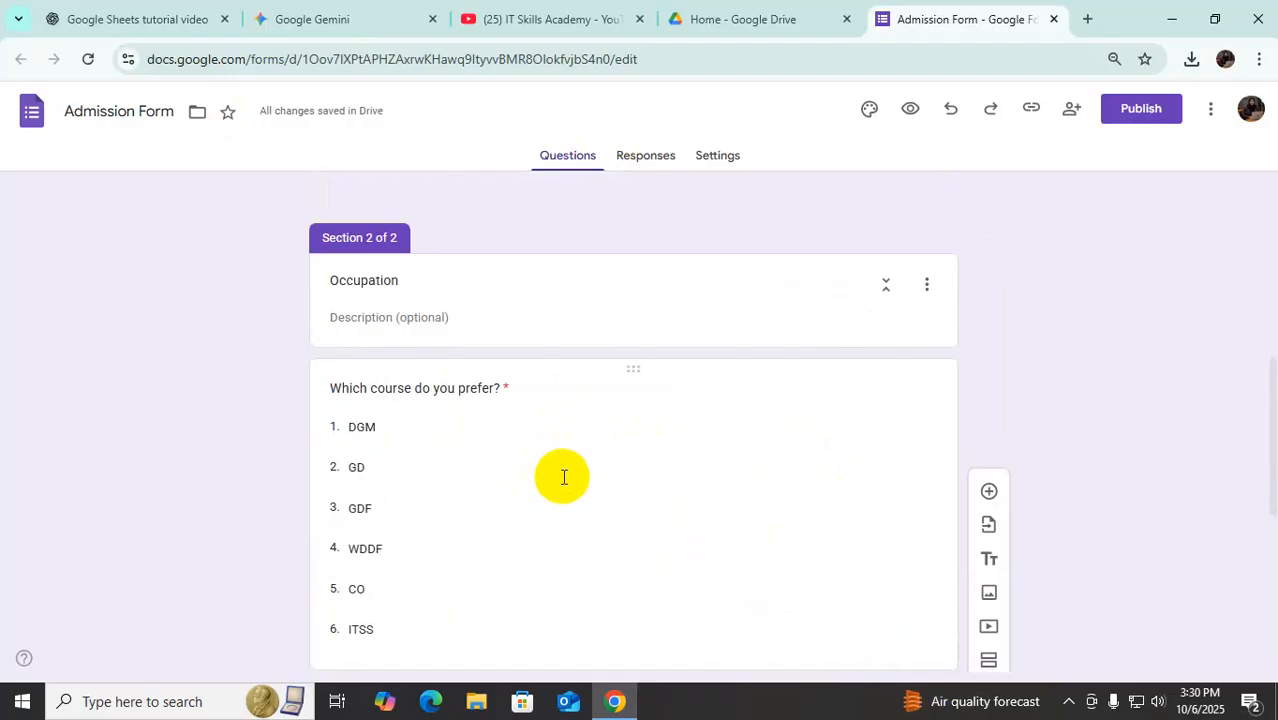
pyautogui.scroll(5, 561, 475)
pyautogui.scroll(-5, 561, 475)
pyautogui.scroll(10, 561, 475)
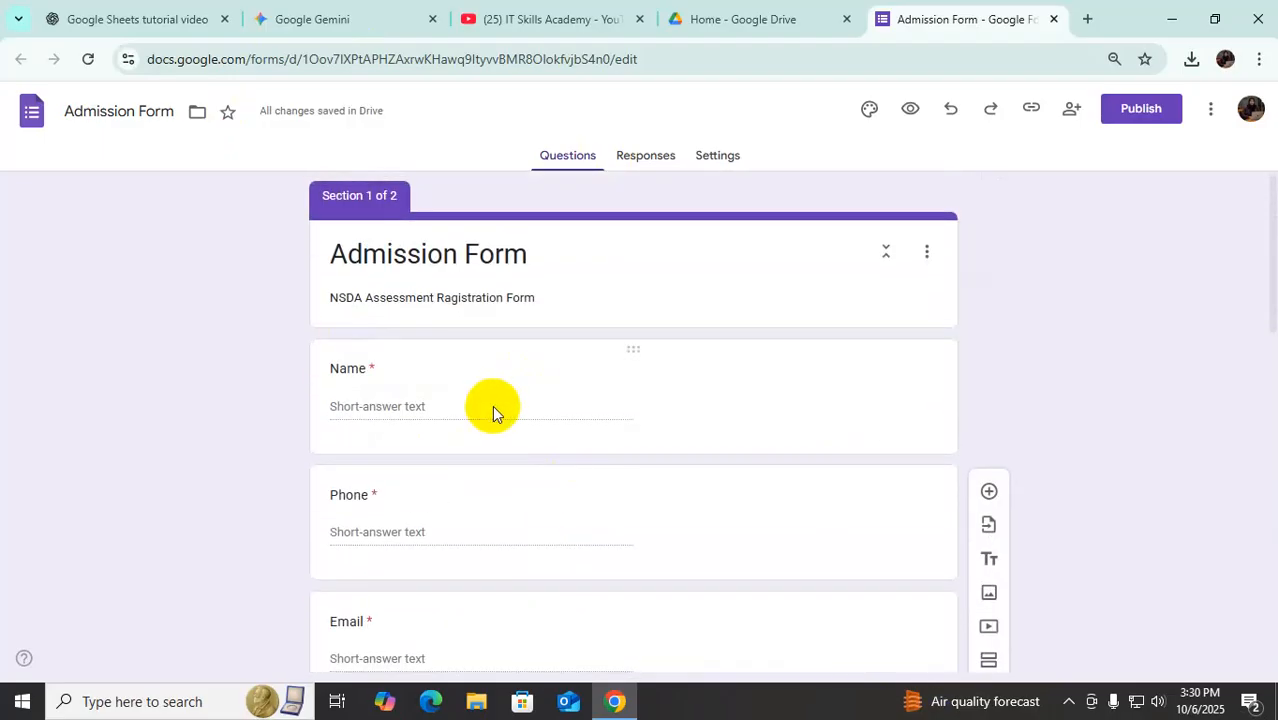
pyautogui.scroll(-10, 492, 408)
pyautogui.scroll(-3, 570, 545)
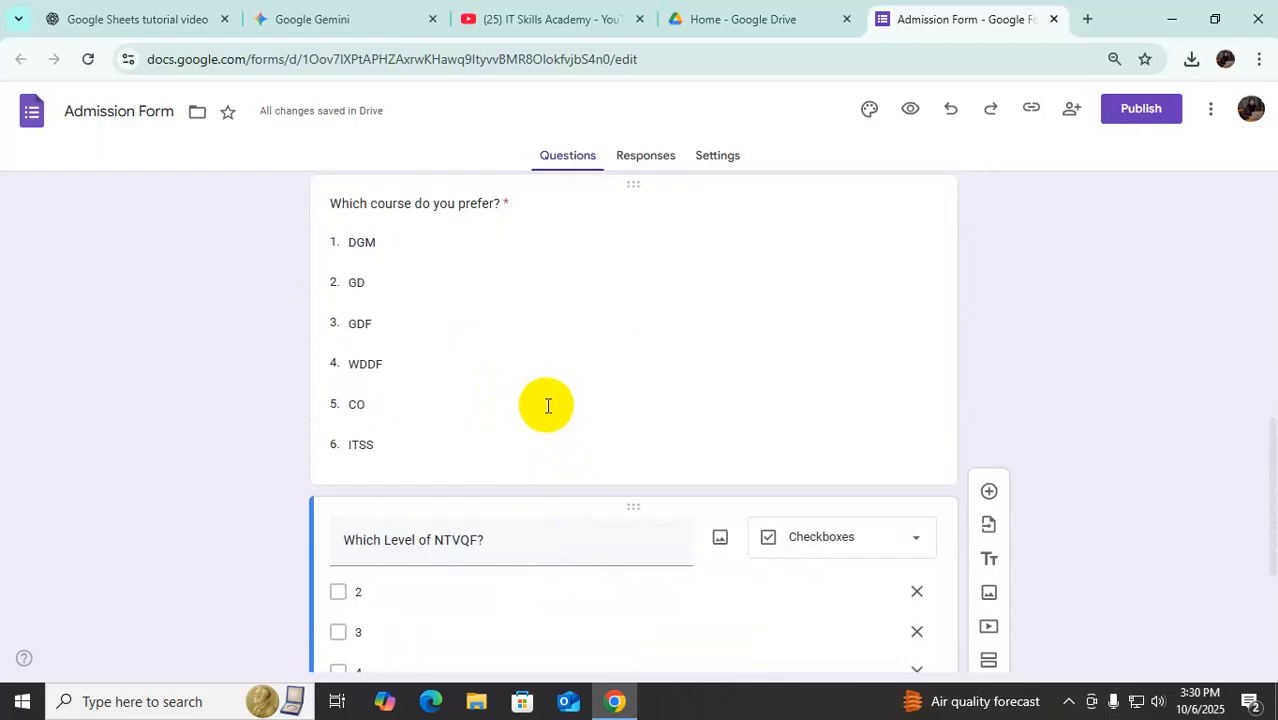
pyautogui.scroll(-3, 548, 405)
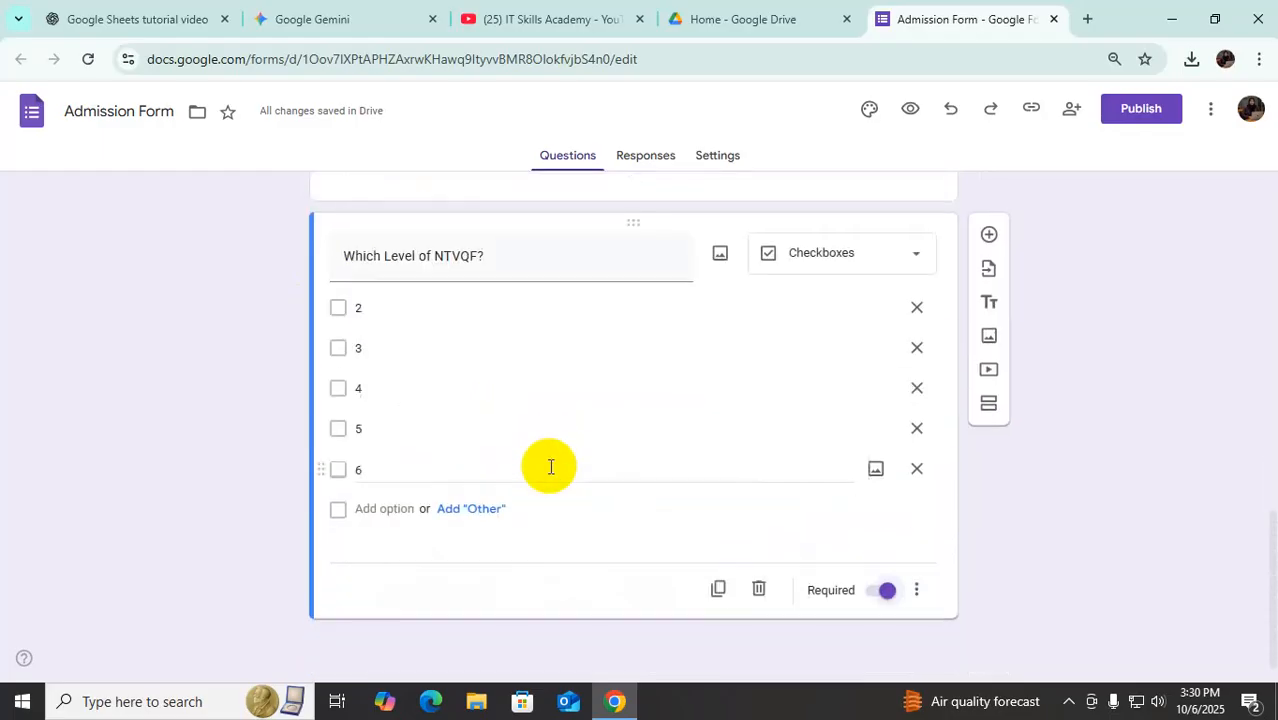
# Add a new section after the Occupation section and title it "Documentation"
pyautogui.click(988, 408)
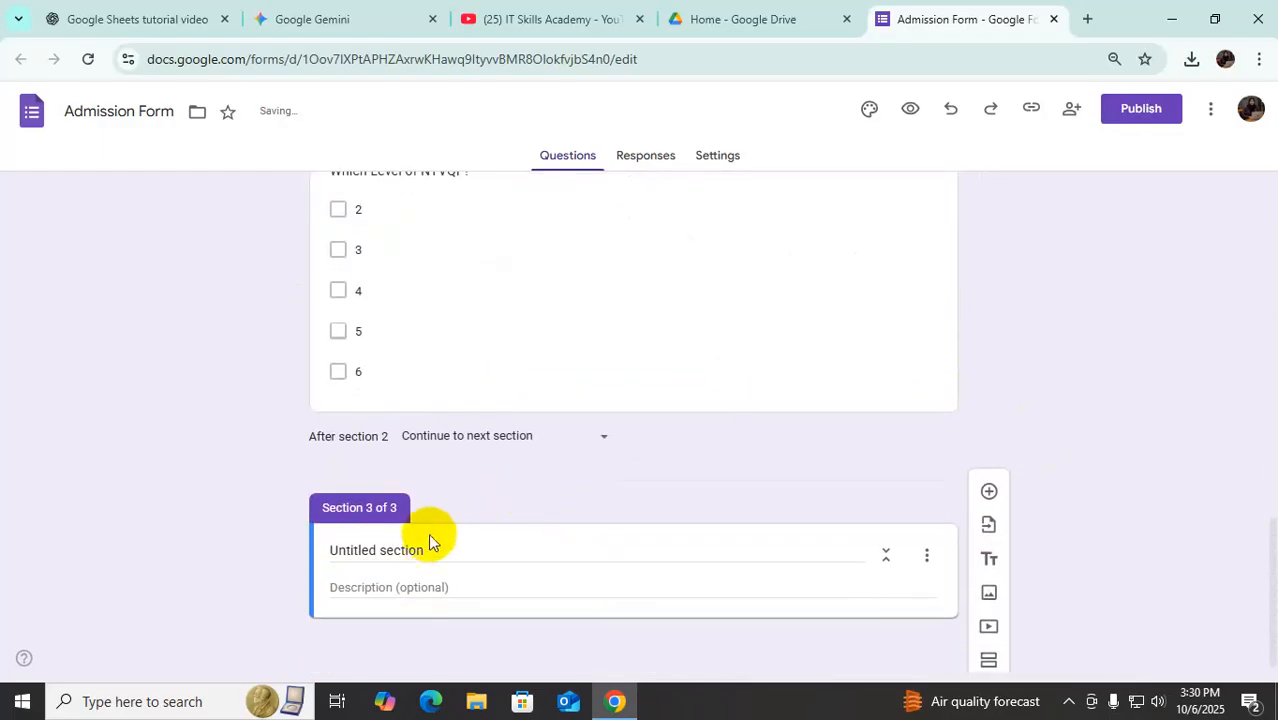
pyautogui.moveTo(434, 549); pyautogui.dragTo(290, 550)
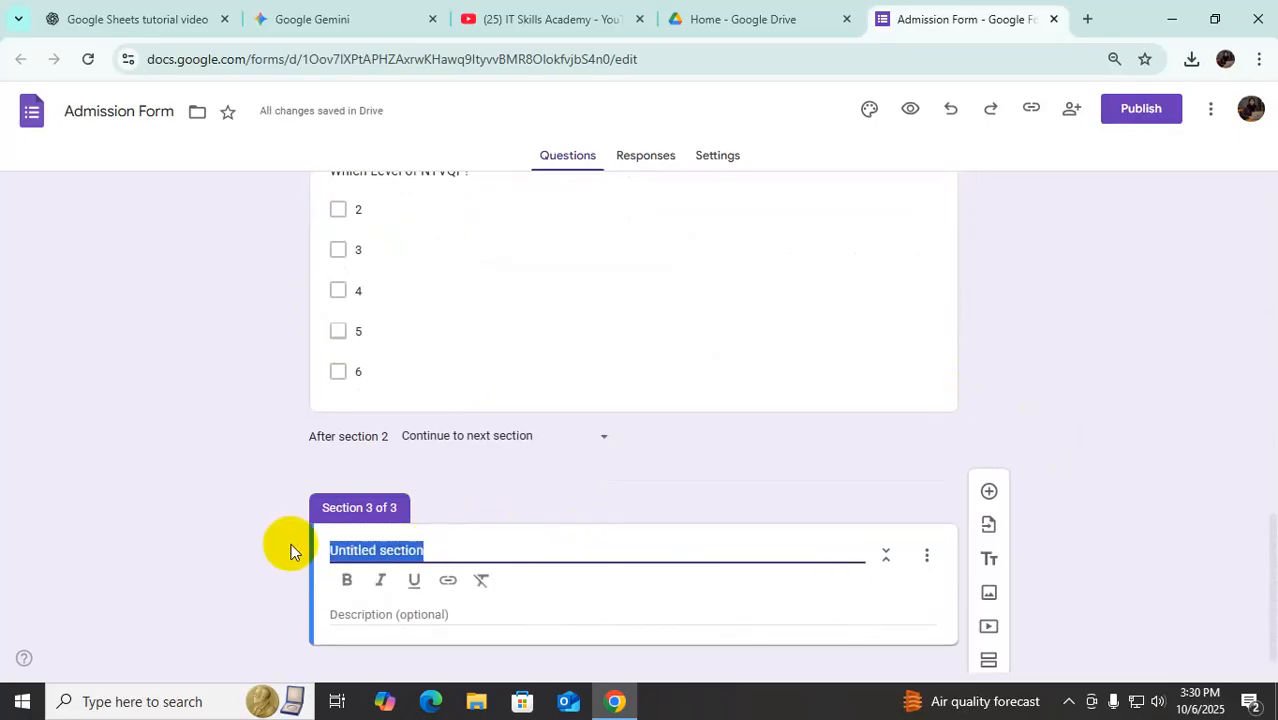
pyautogui.write('Documentation')
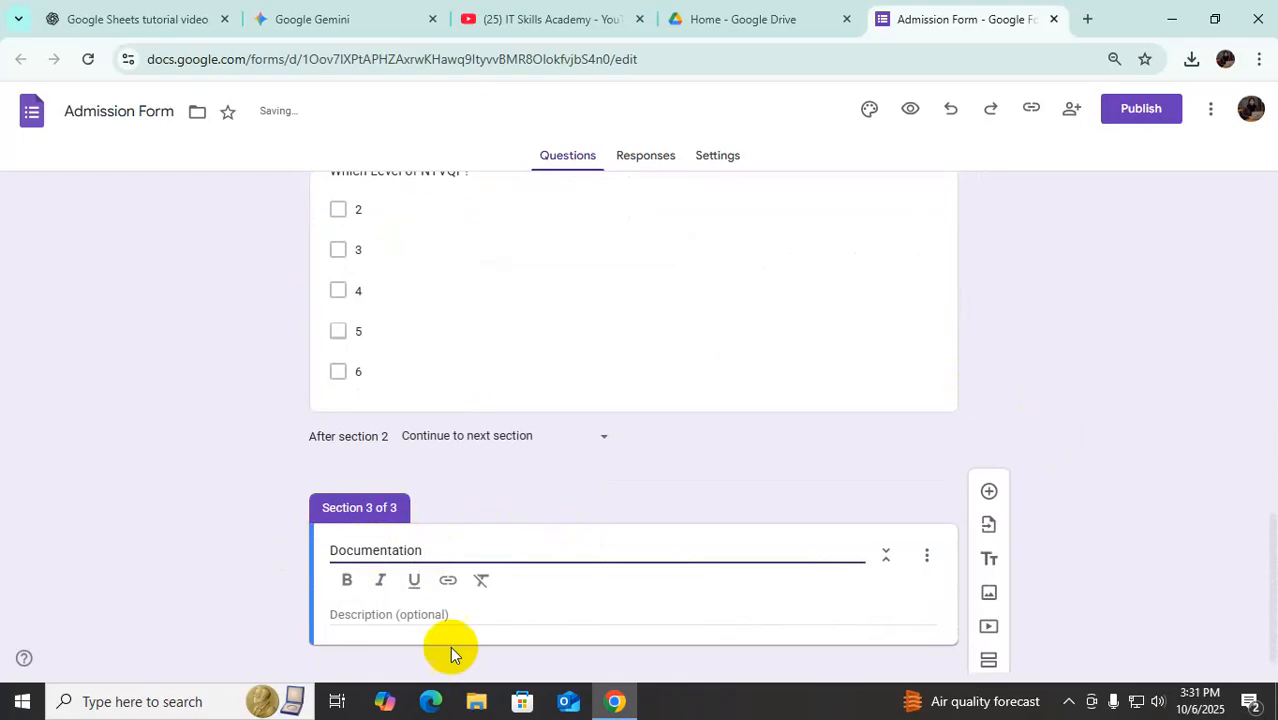
pyautogui.click(476, 614)
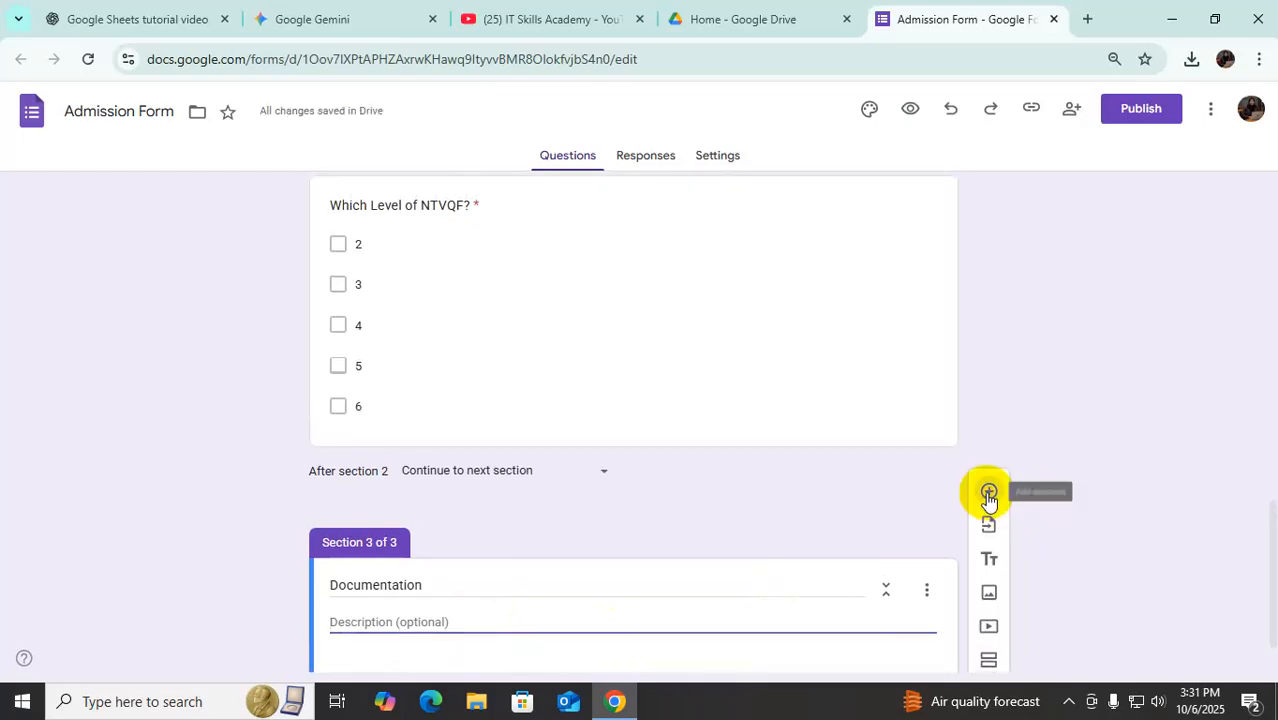
# Add a question "NID Copy" to the Documentation section and set its type to File upload, allowing respondents to upload to Drive
pyautogui.click(988, 496)
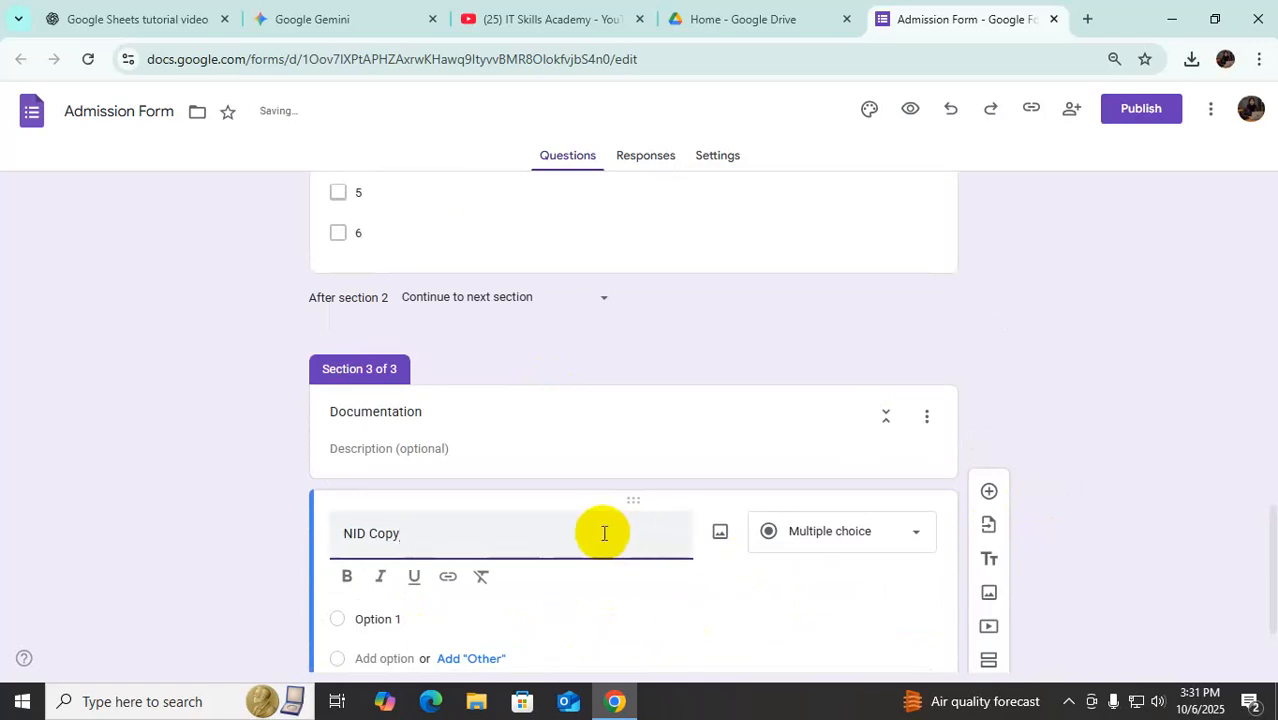
pyautogui.scroll(-1, 605, 534)
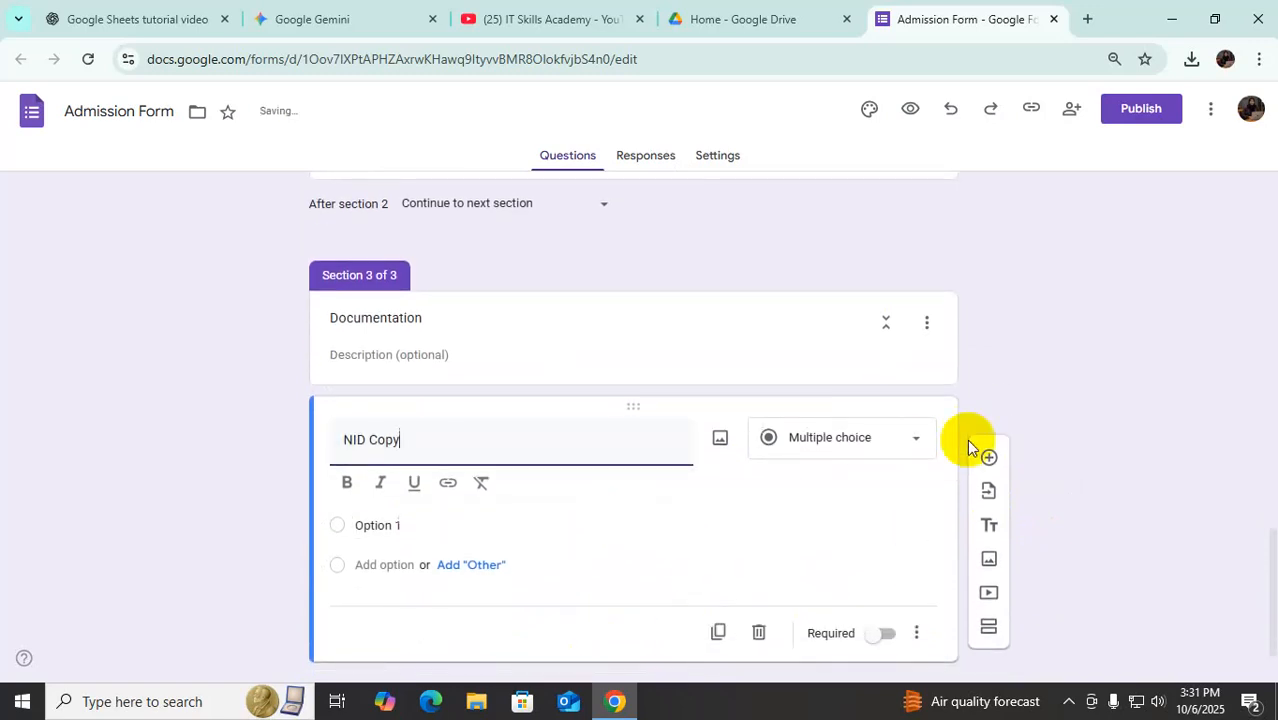
pyautogui.click(914, 446)
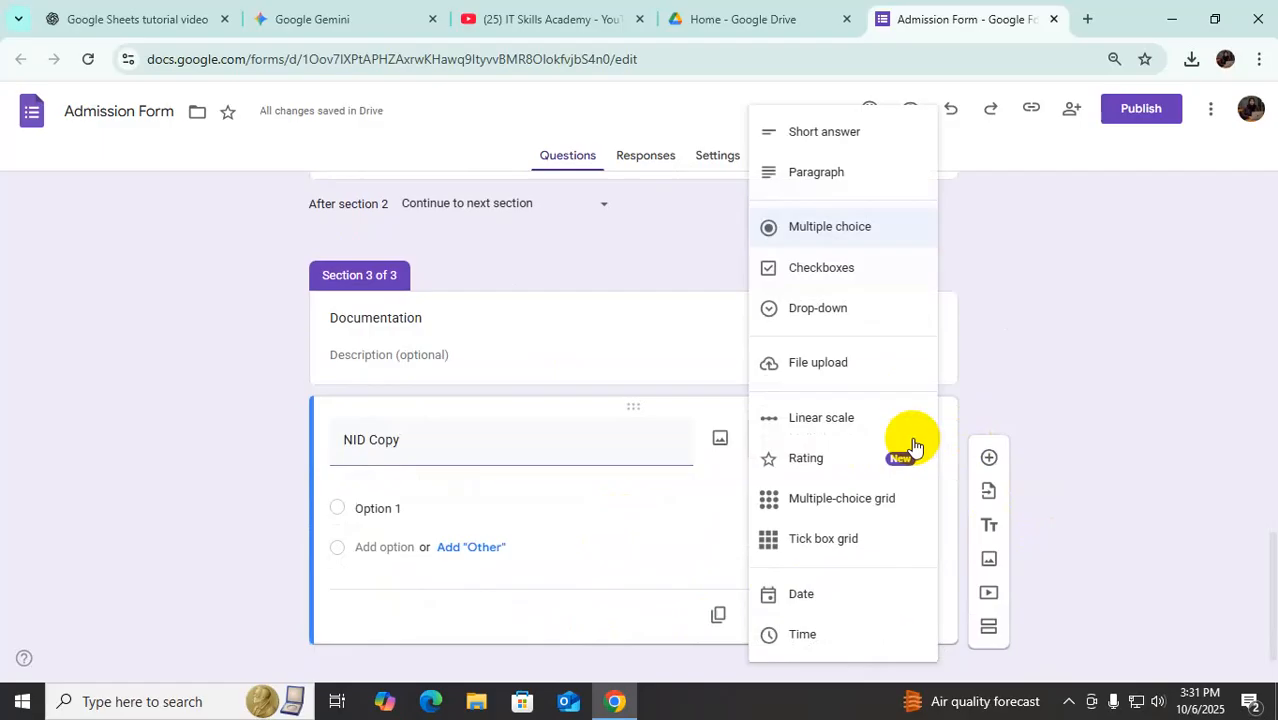
pyautogui.click(836, 368)
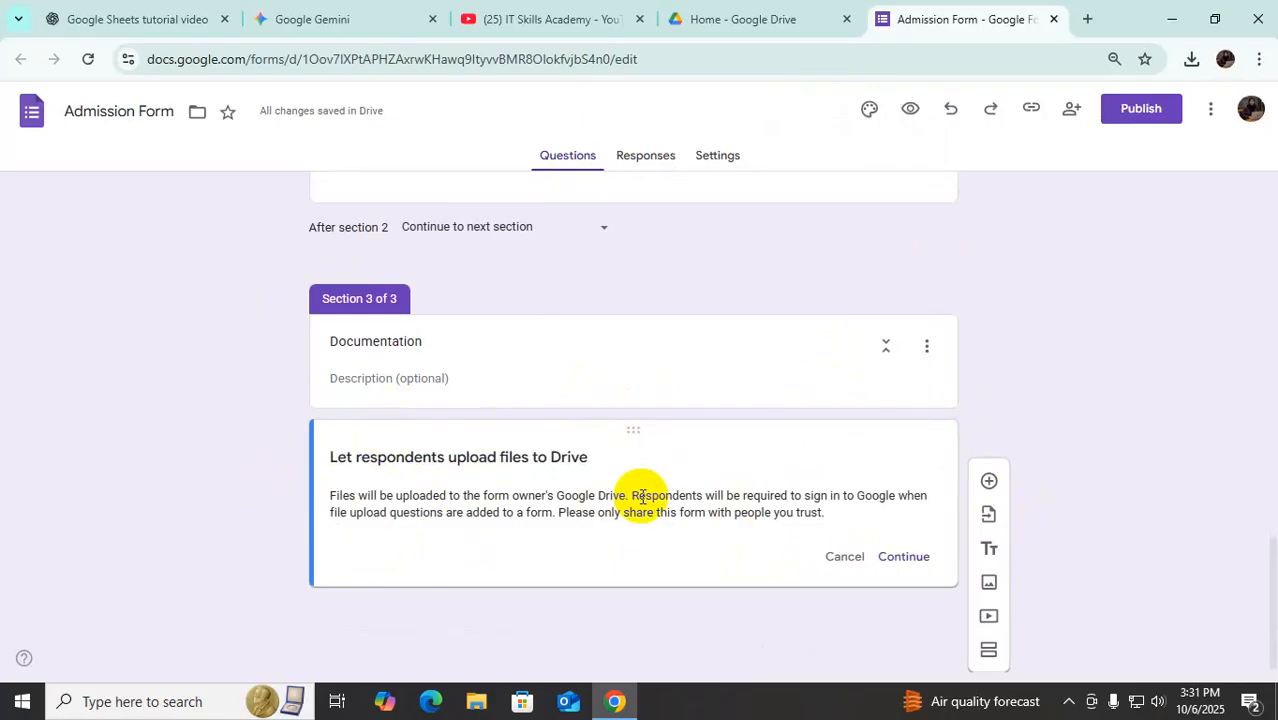
pyautogui.click(904, 558)
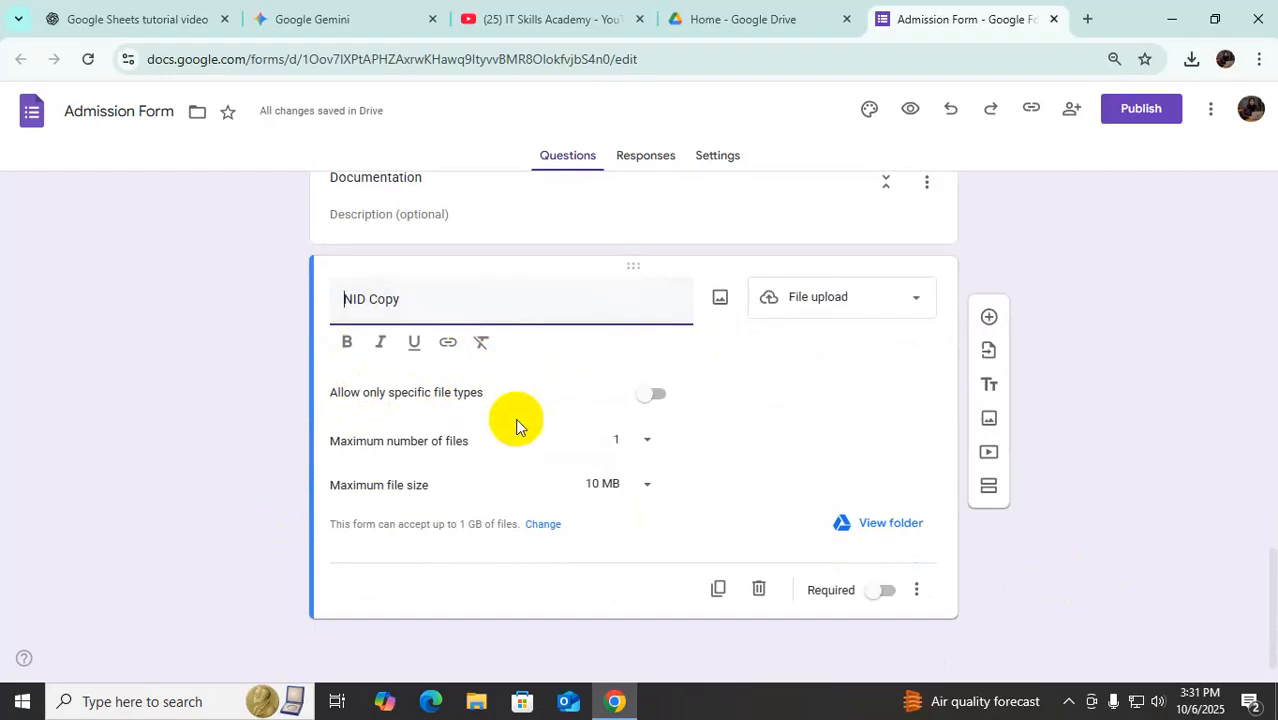
# Restrict the NID Copy upload to the specific file types PDF and Image
pyautogui.click(655, 393)
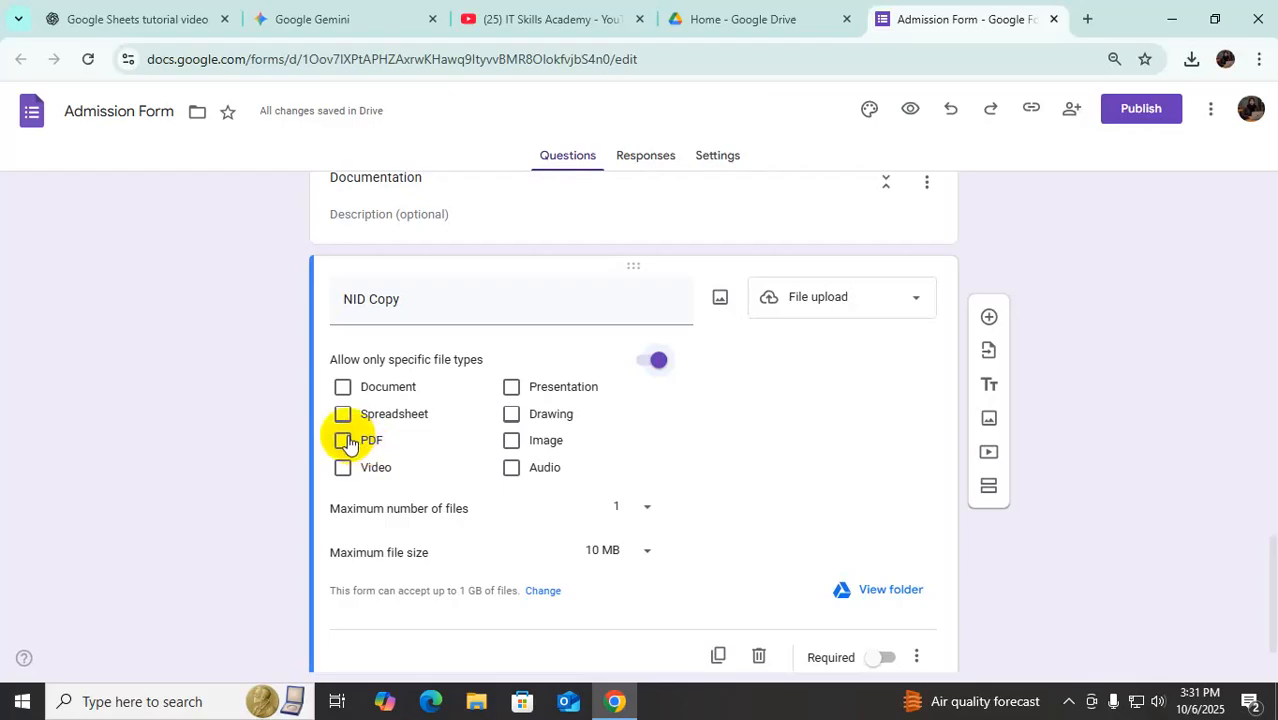
pyautogui.click(512, 443)
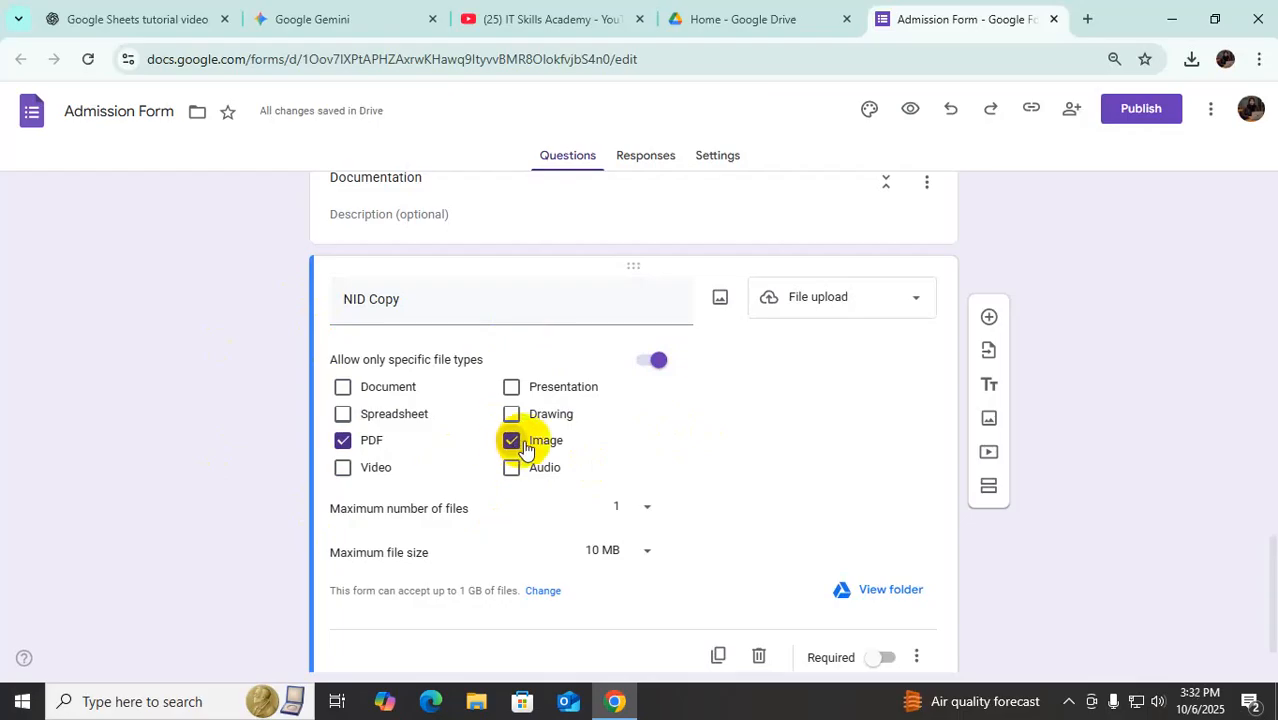
pyautogui.scroll(-1, 668, 442)
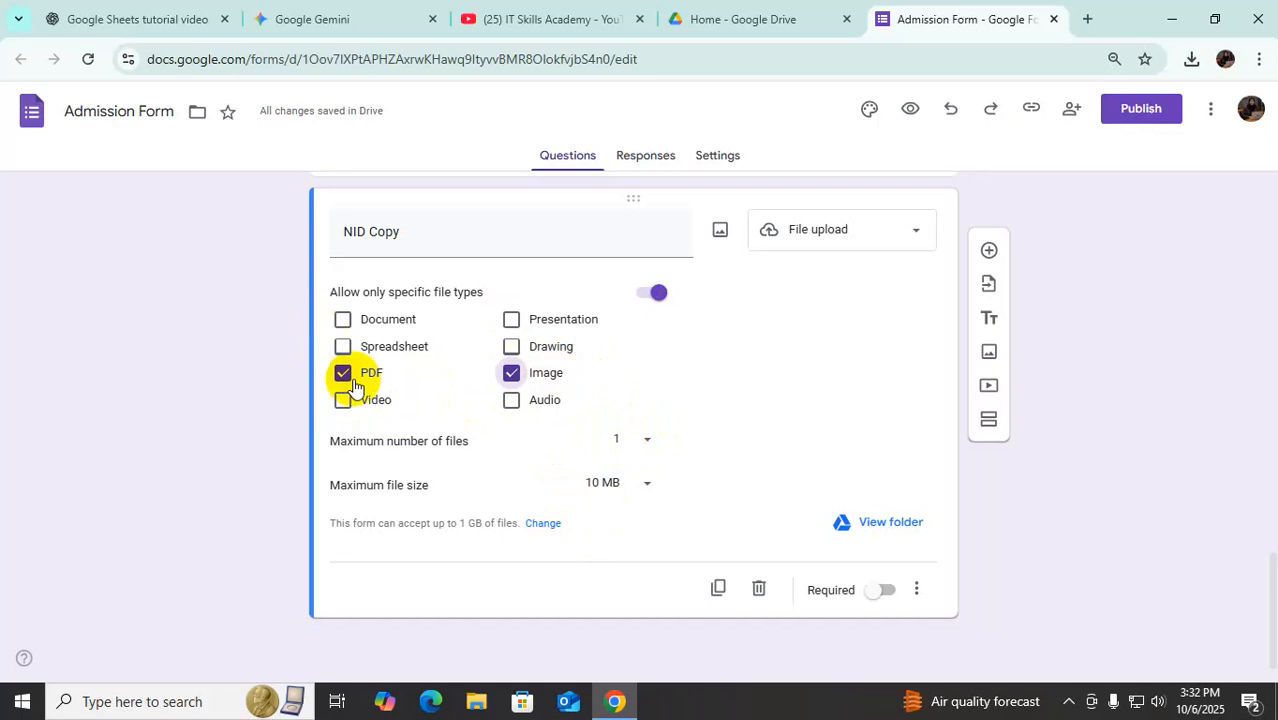
# Check the NID Copy file limits, keeping 1 file and 10 MB, and make the question required
pyautogui.click(648, 445)
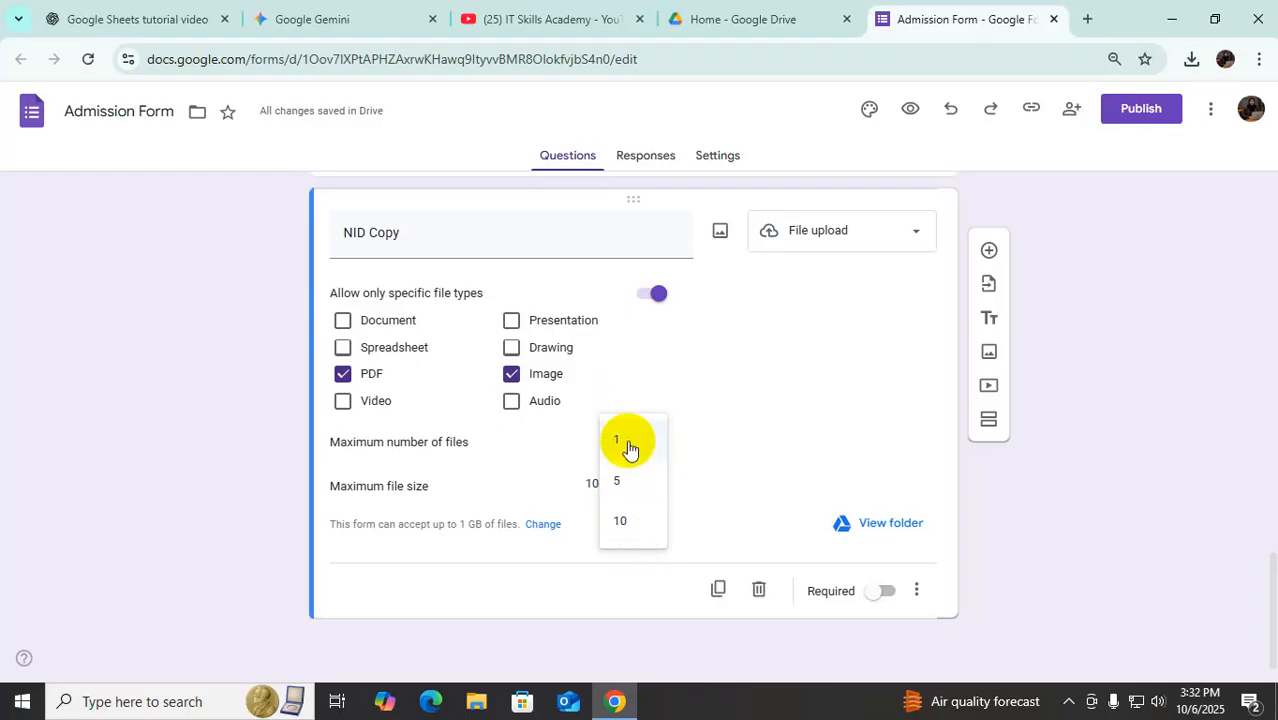
pyautogui.click(736, 430)
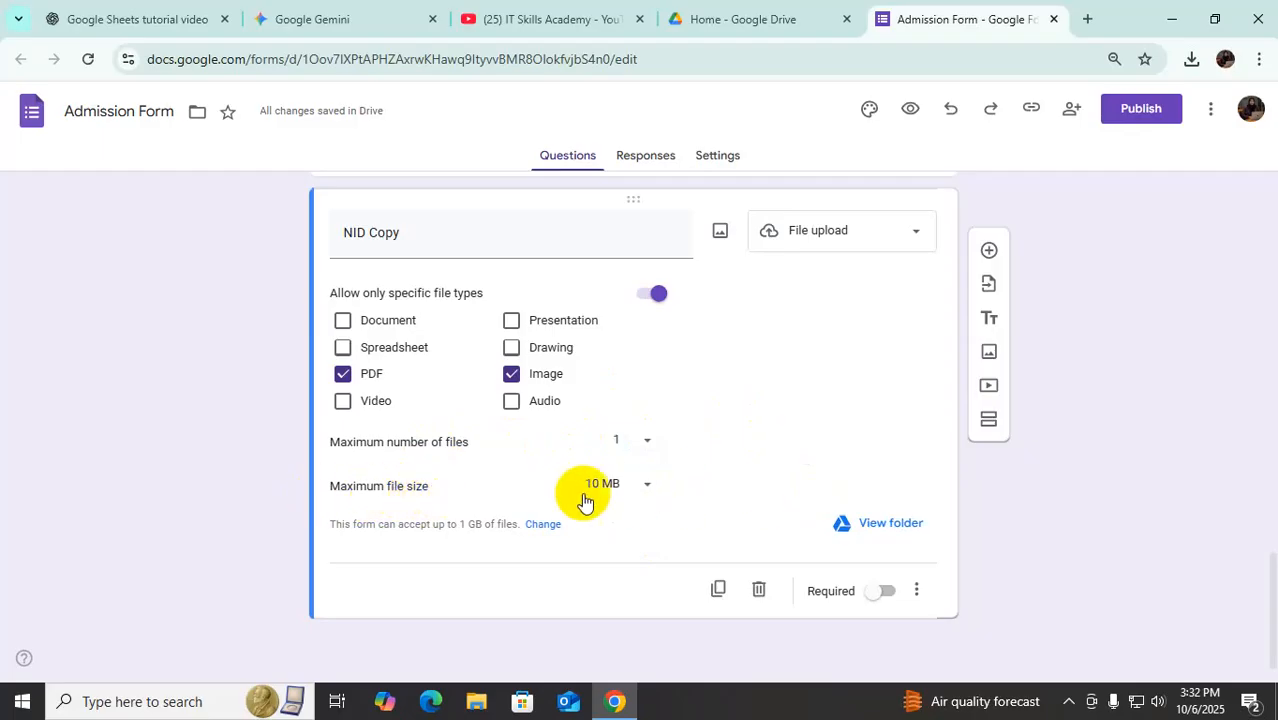
pyautogui.click(648, 489)
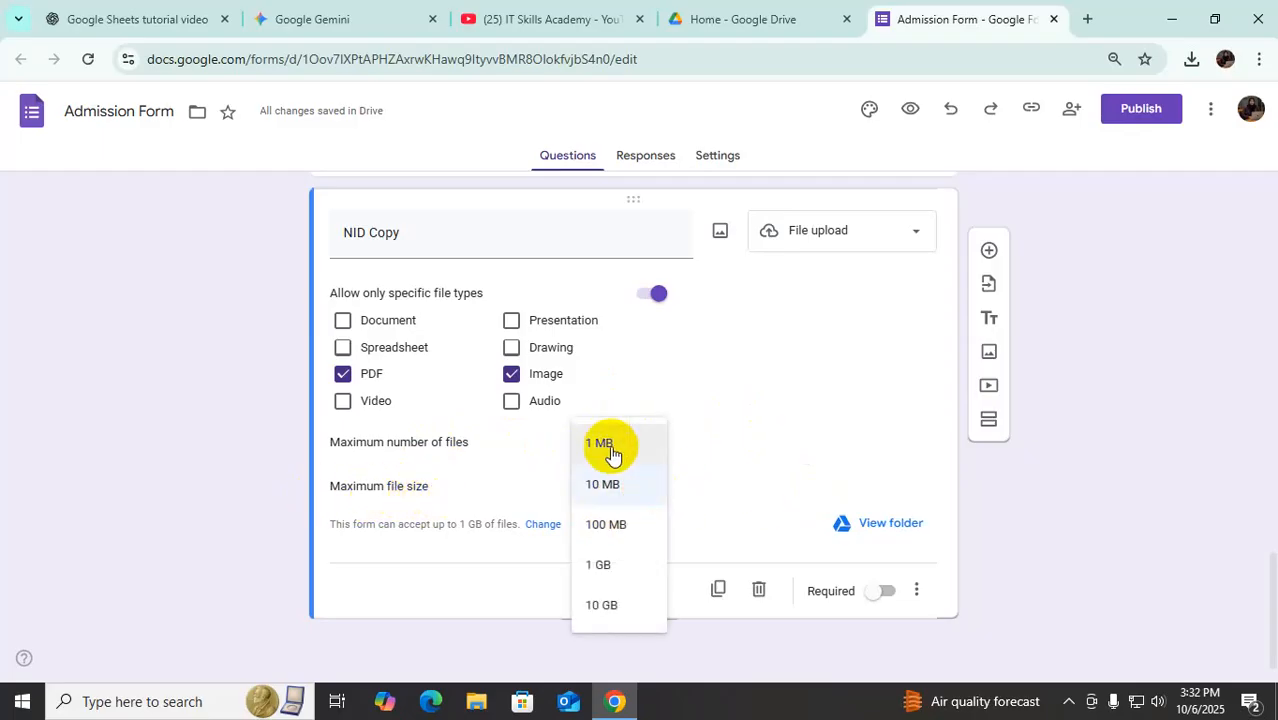
pyautogui.click(724, 482)
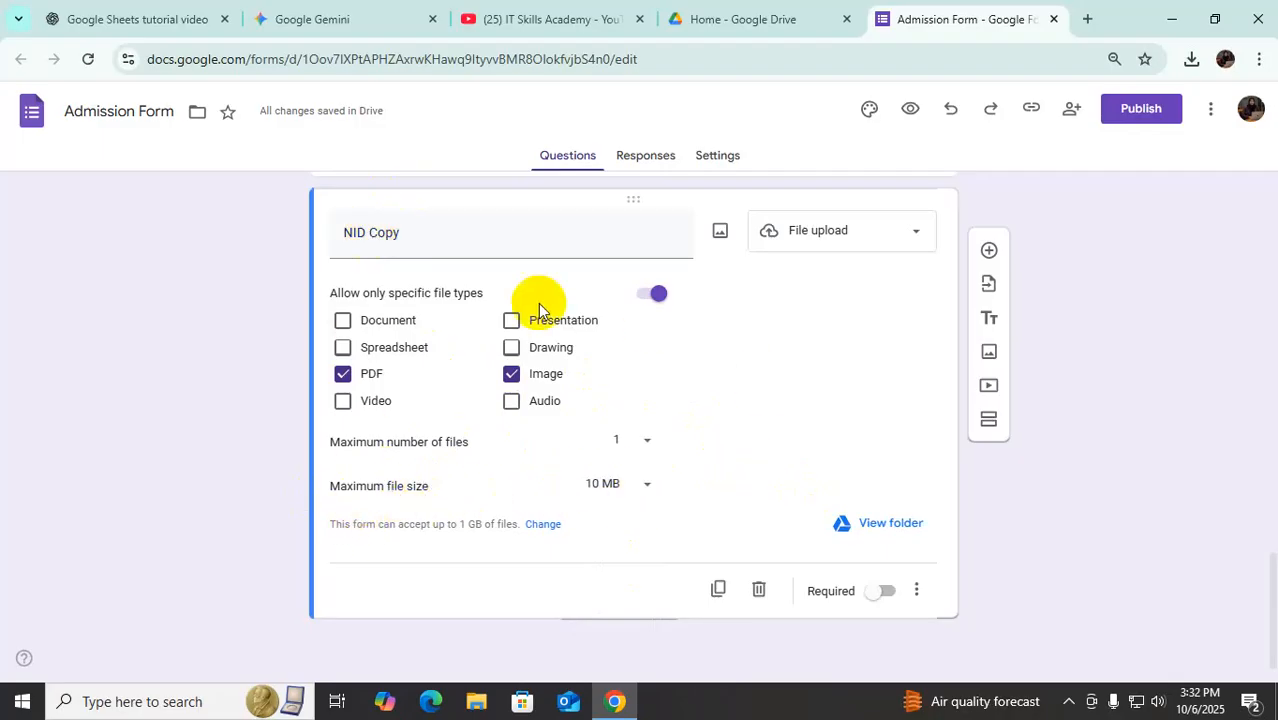
pyautogui.click(889, 591)
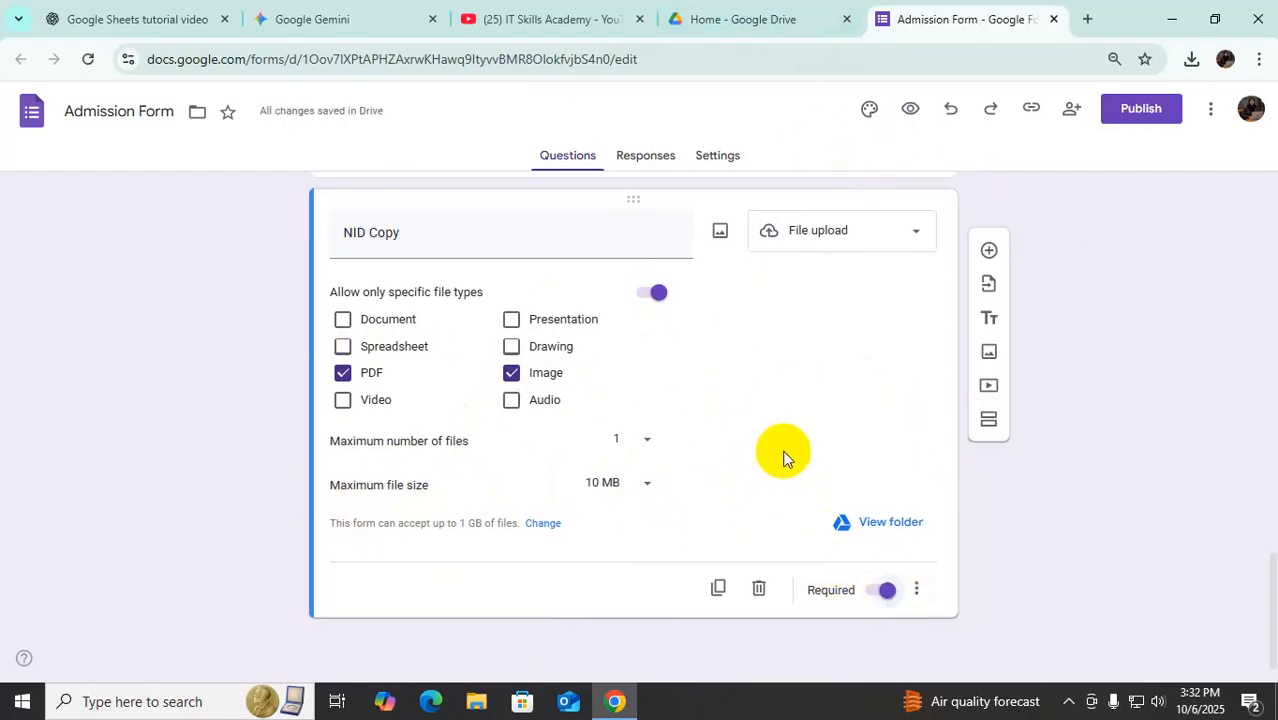
# Review the whole form from the contact questions to the NID Copy upload and return to its title
pyautogui.scroll(20, 735, 512)
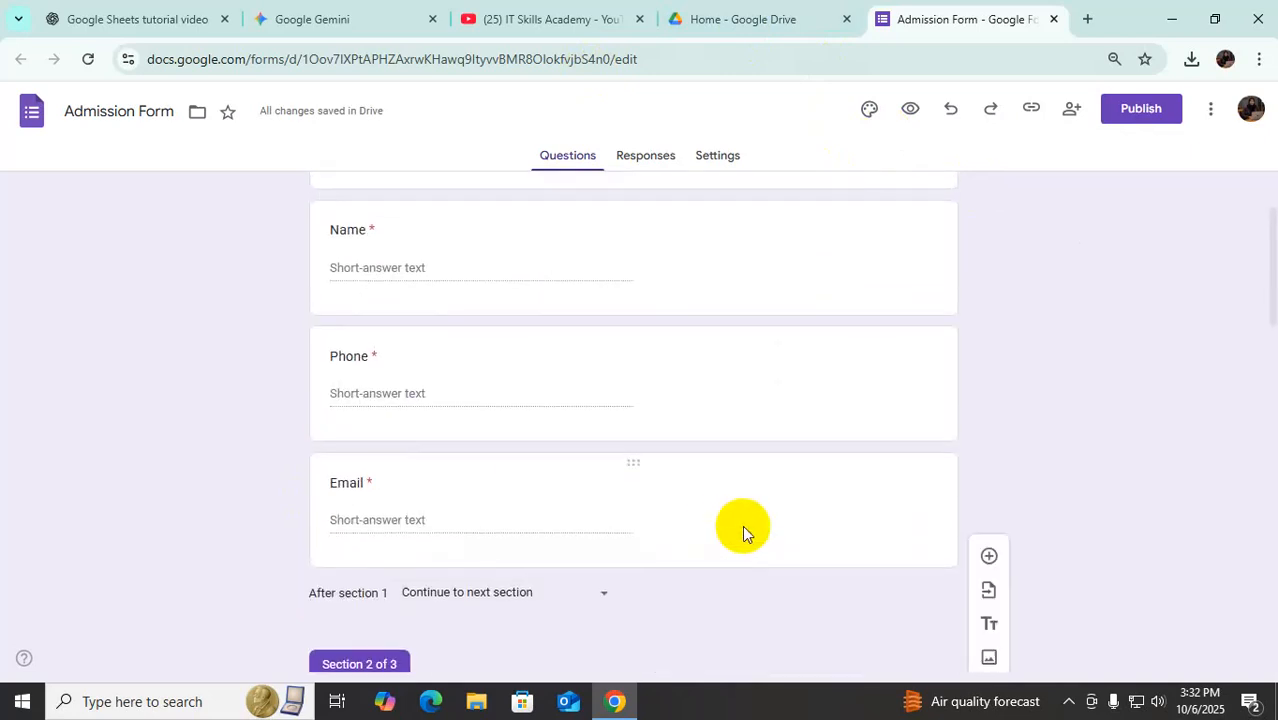
pyautogui.scroll(-20, 732, 528)
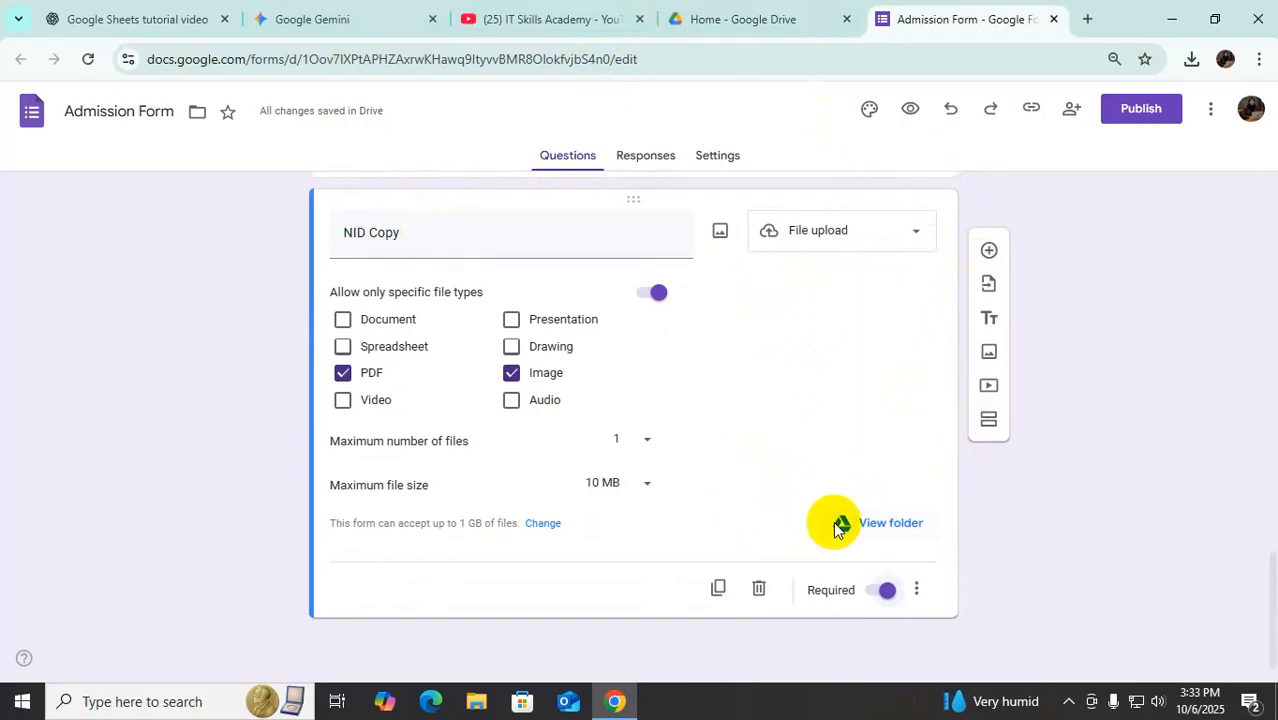
pyautogui.scroll(15, 808, 478)
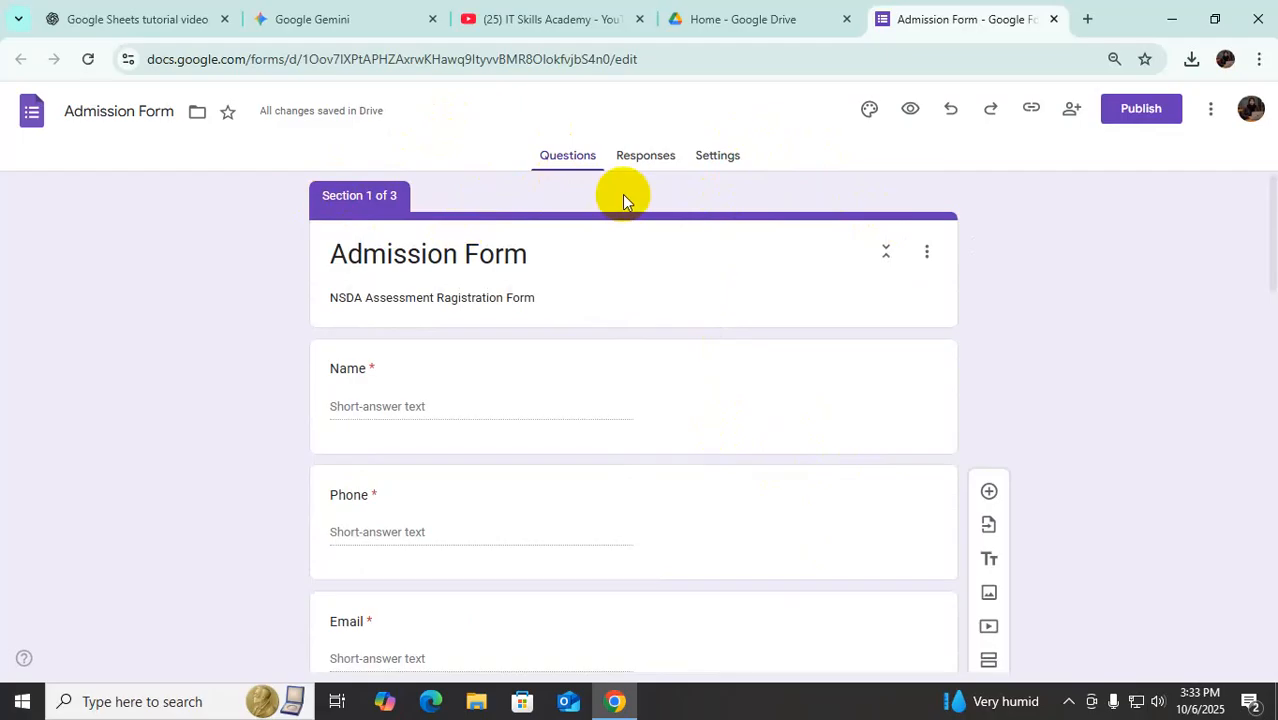
# Insert the Capture image from the desktop into the Occupation section, above the course preference question
pyautogui.scroll(-2, 785, 414)
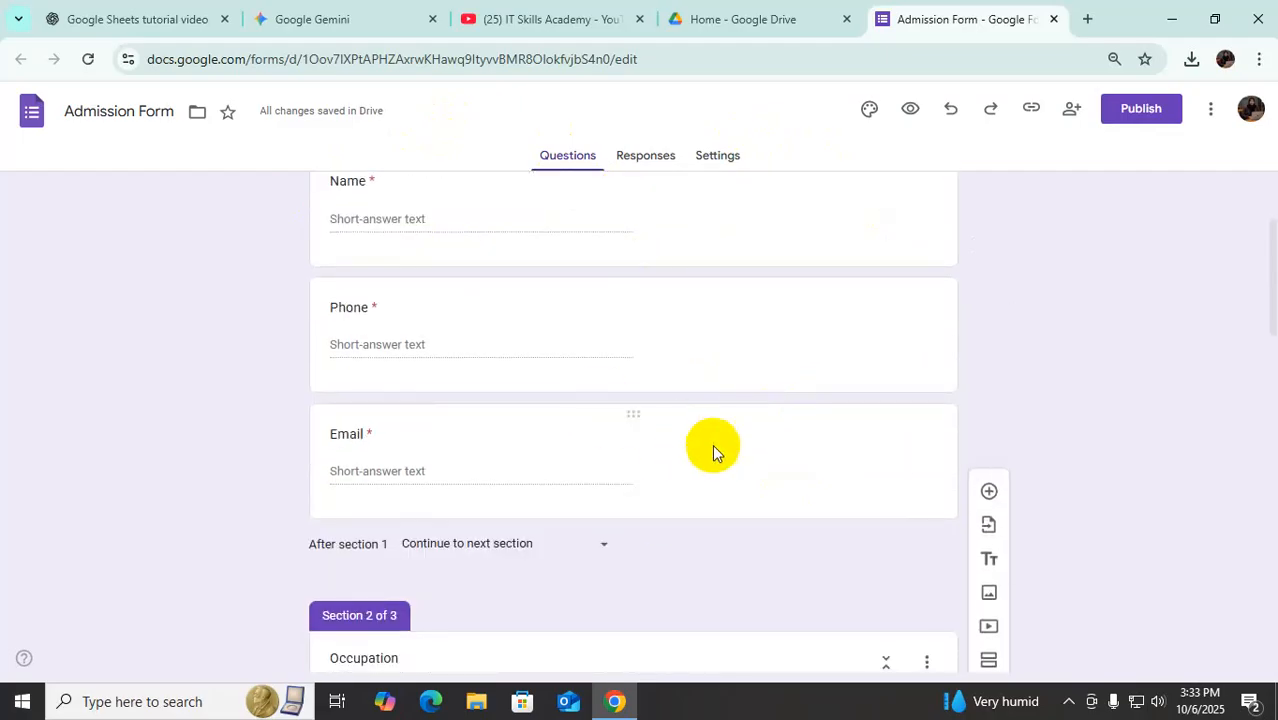
pyautogui.scroll(-2, 712, 444)
pyautogui.scroll(4, 600, 440)
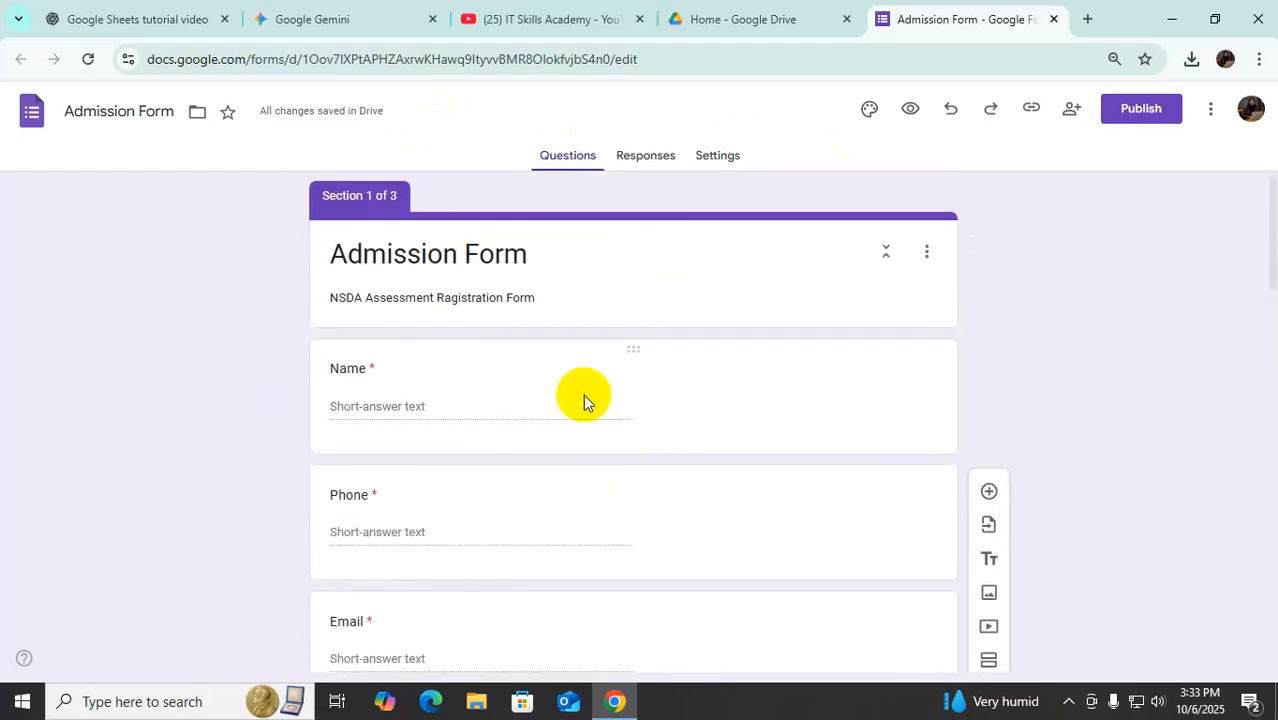
pyautogui.scroll(-4, 600, 410)
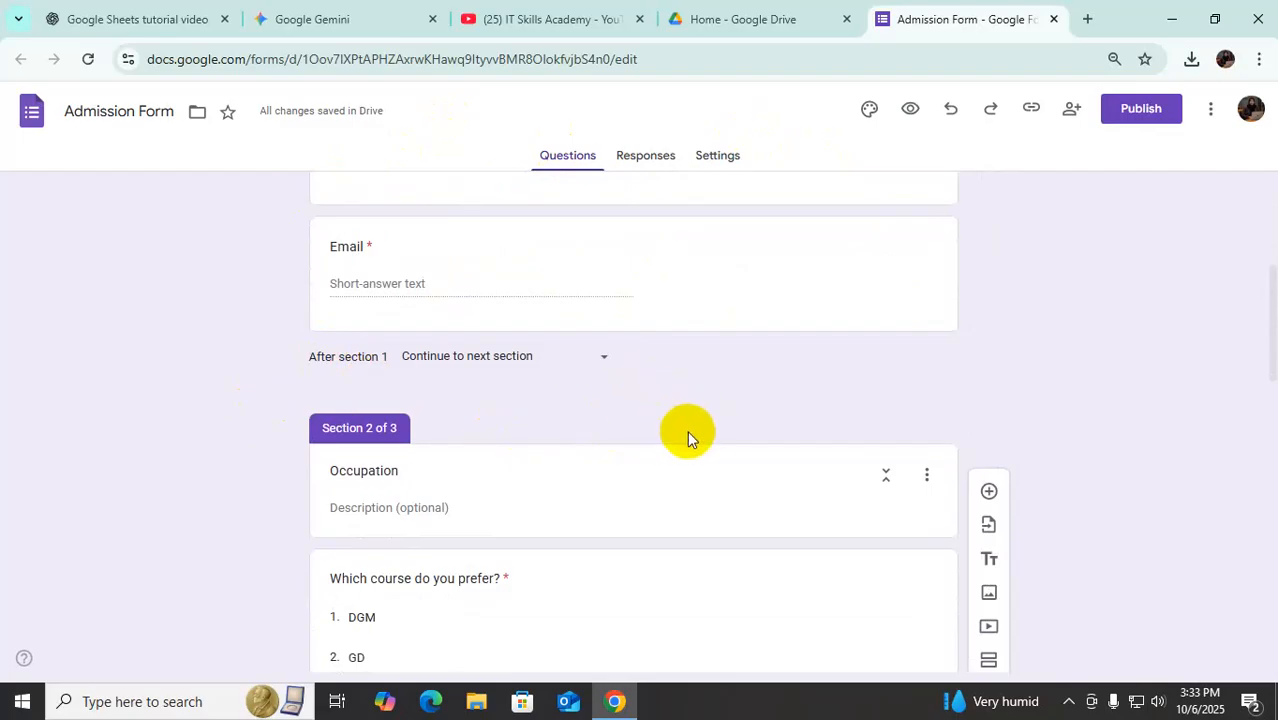
pyautogui.click(660, 488)
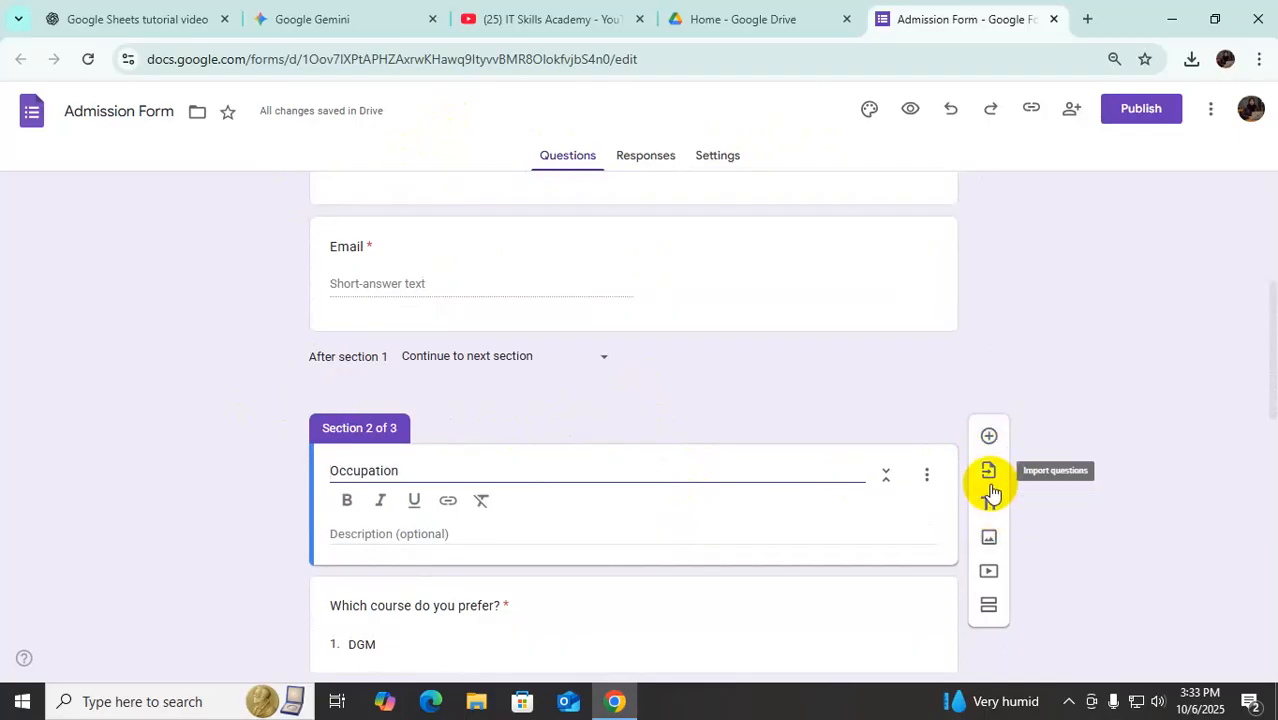
pyautogui.click(989, 539)
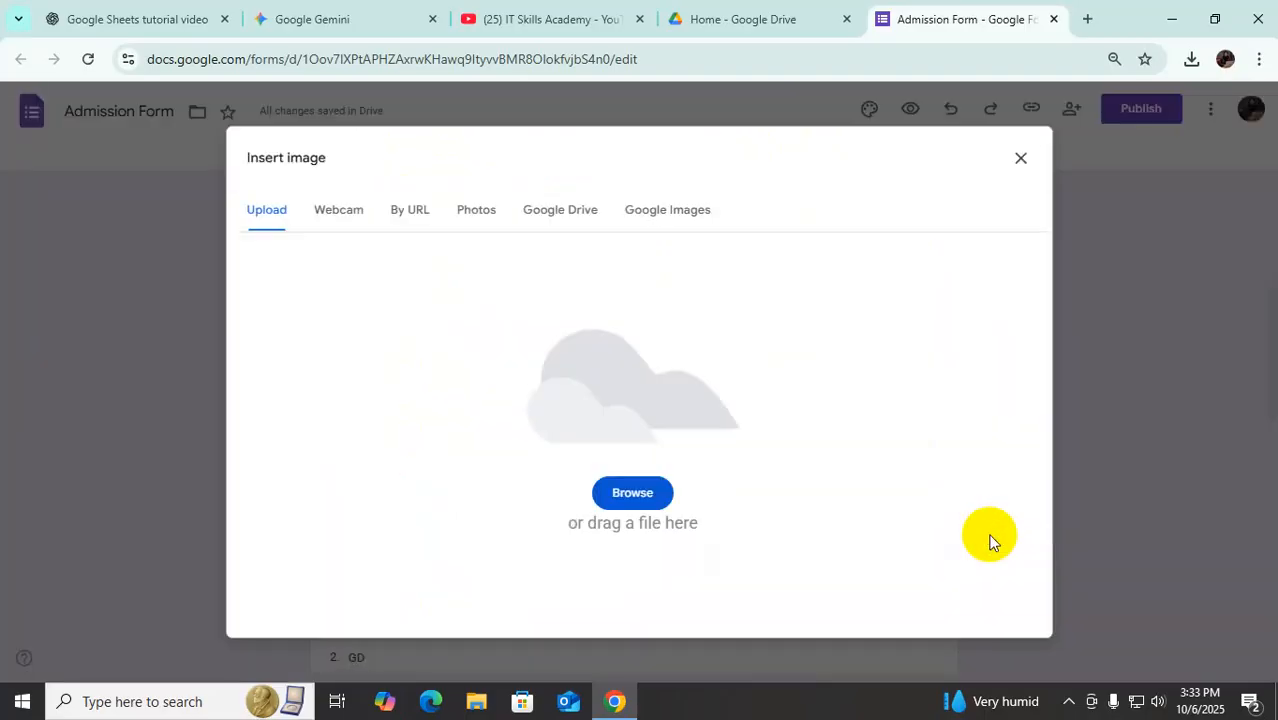
pyautogui.click(634, 495)
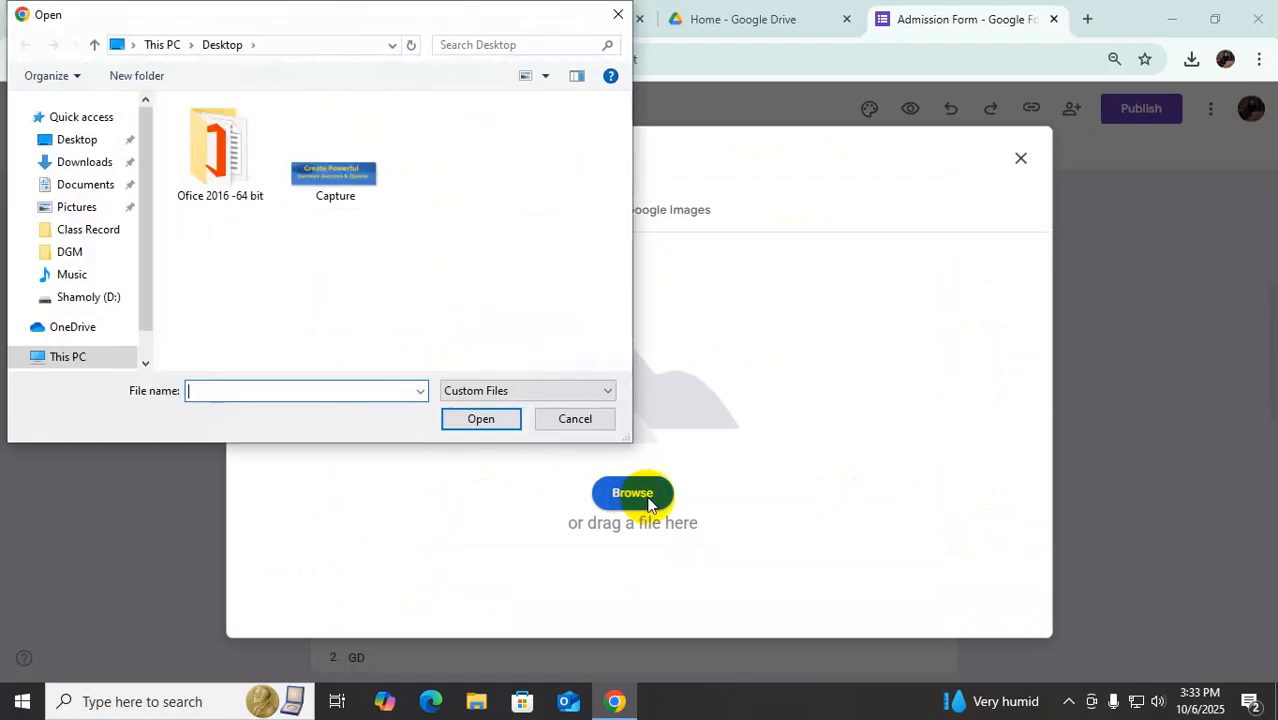
pyautogui.click(315, 178)
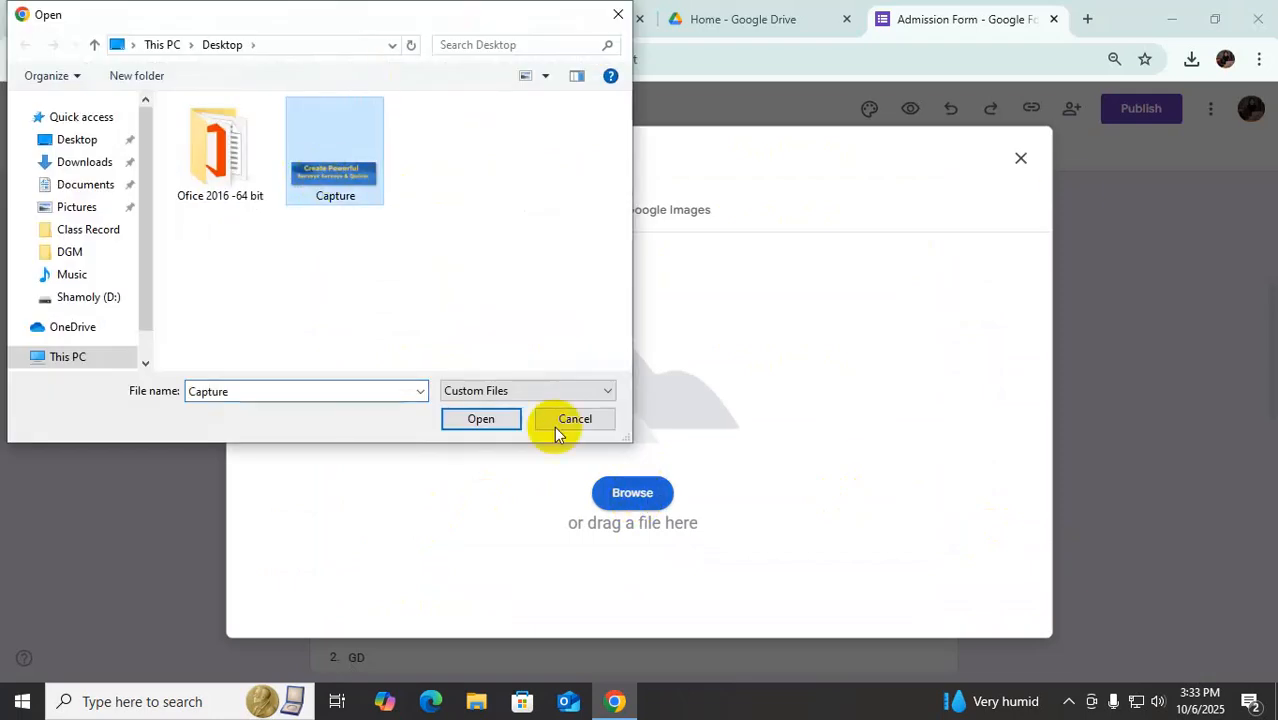
pyautogui.click(462, 420)
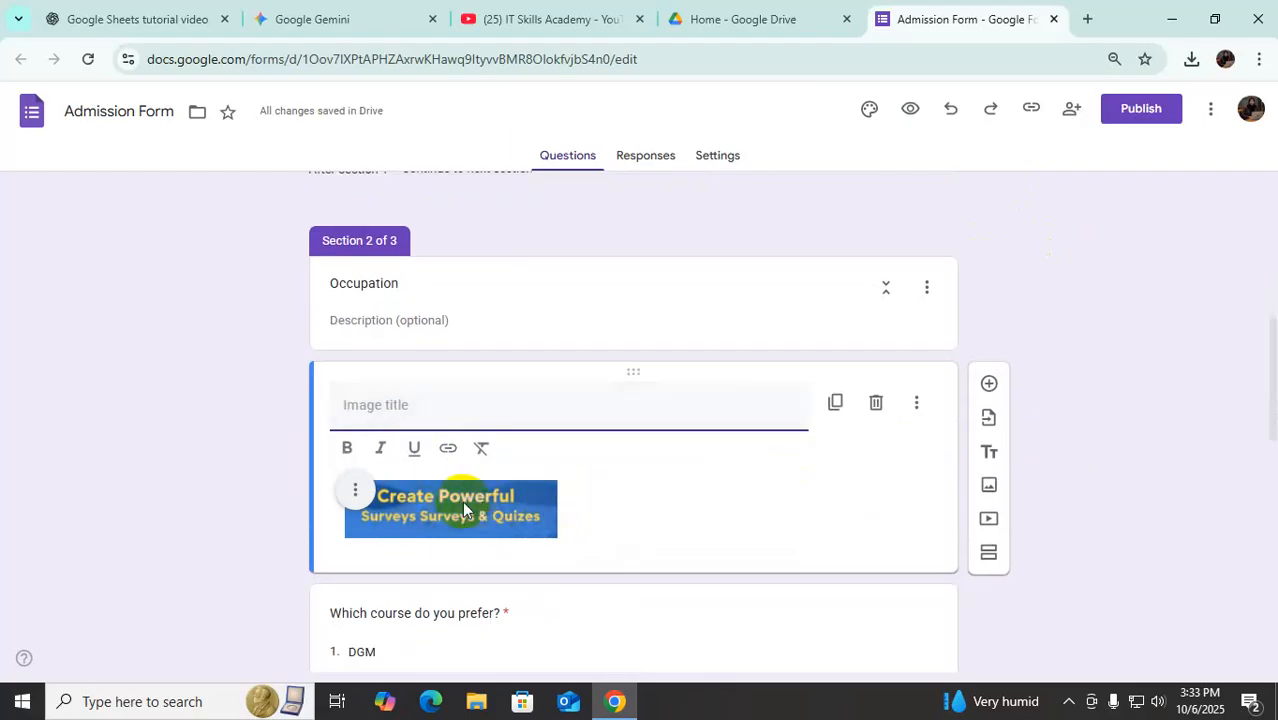
pyautogui.click(1140, 332)
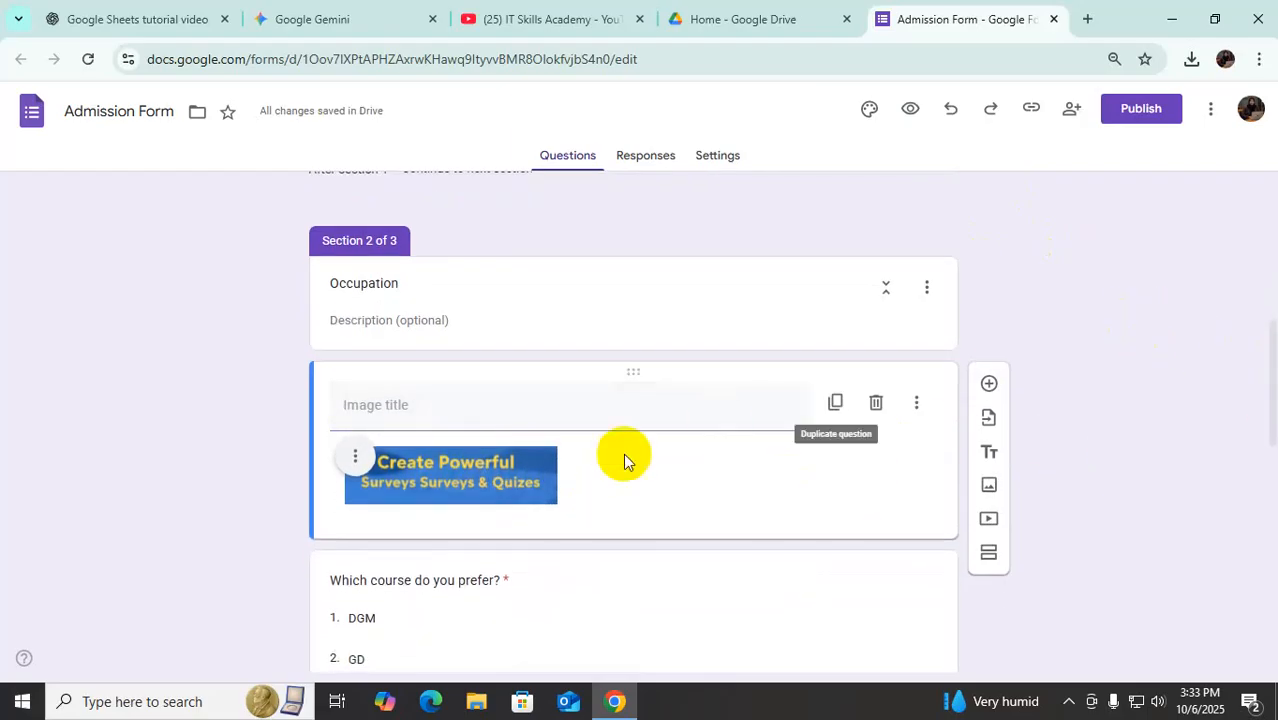
# Delete the inserted image from the Occupation section and return to the form's title
pyautogui.click(876, 402)
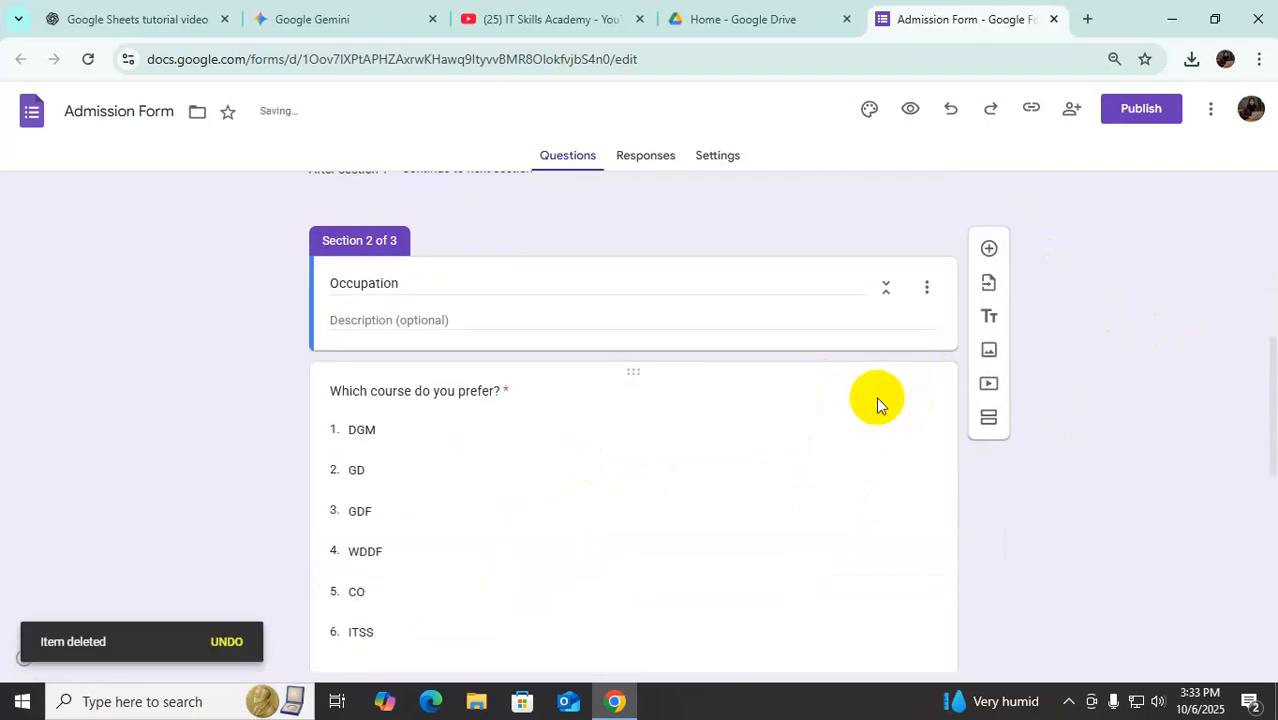
pyautogui.scroll(-5, 562, 430)
pyautogui.scroll(15, 690, 536)
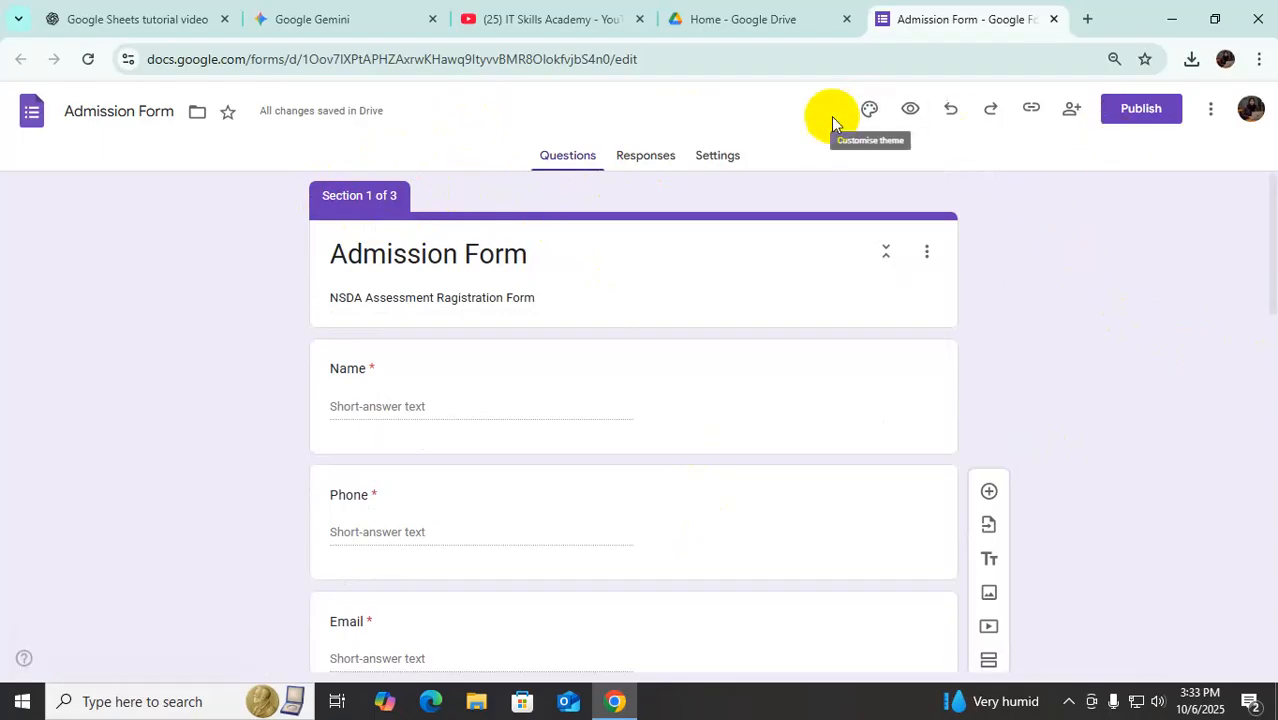
# Open the form's theme settings and look over the text style, header and colour options
pyautogui.click(869, 112)
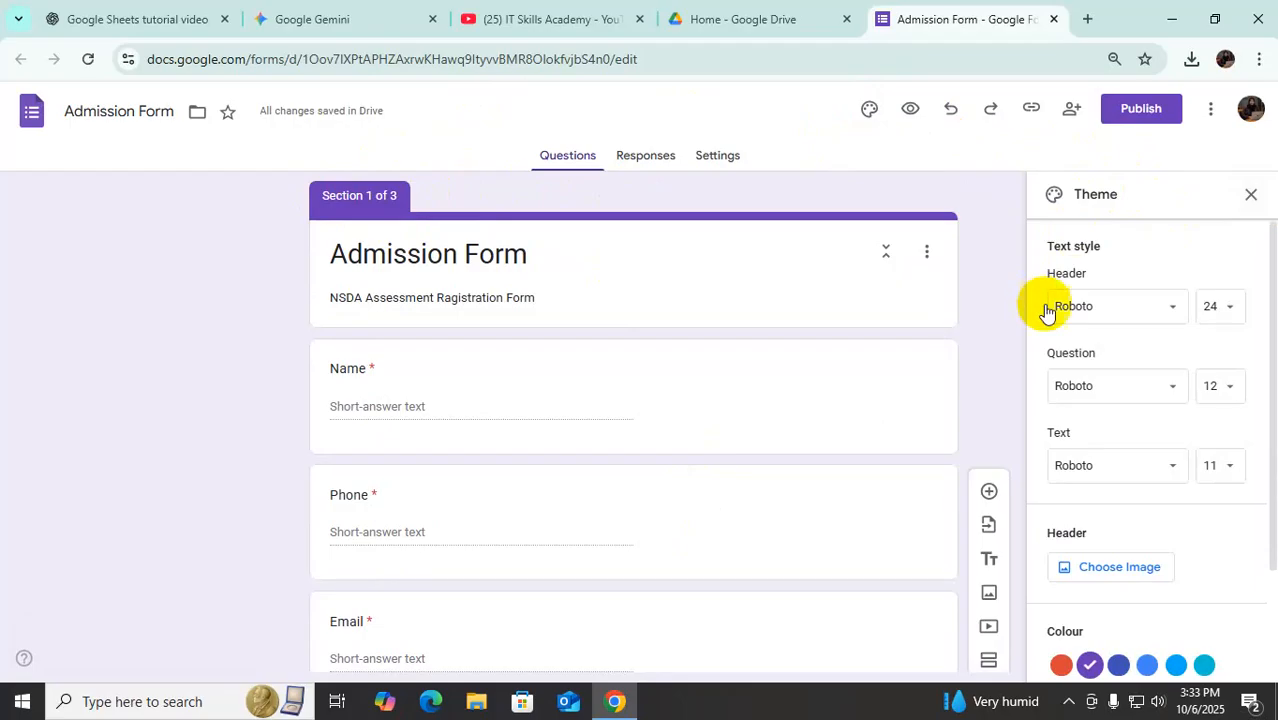
pyautogui.moveTo(331, 251); pyautogui.dragTo(532, 262)
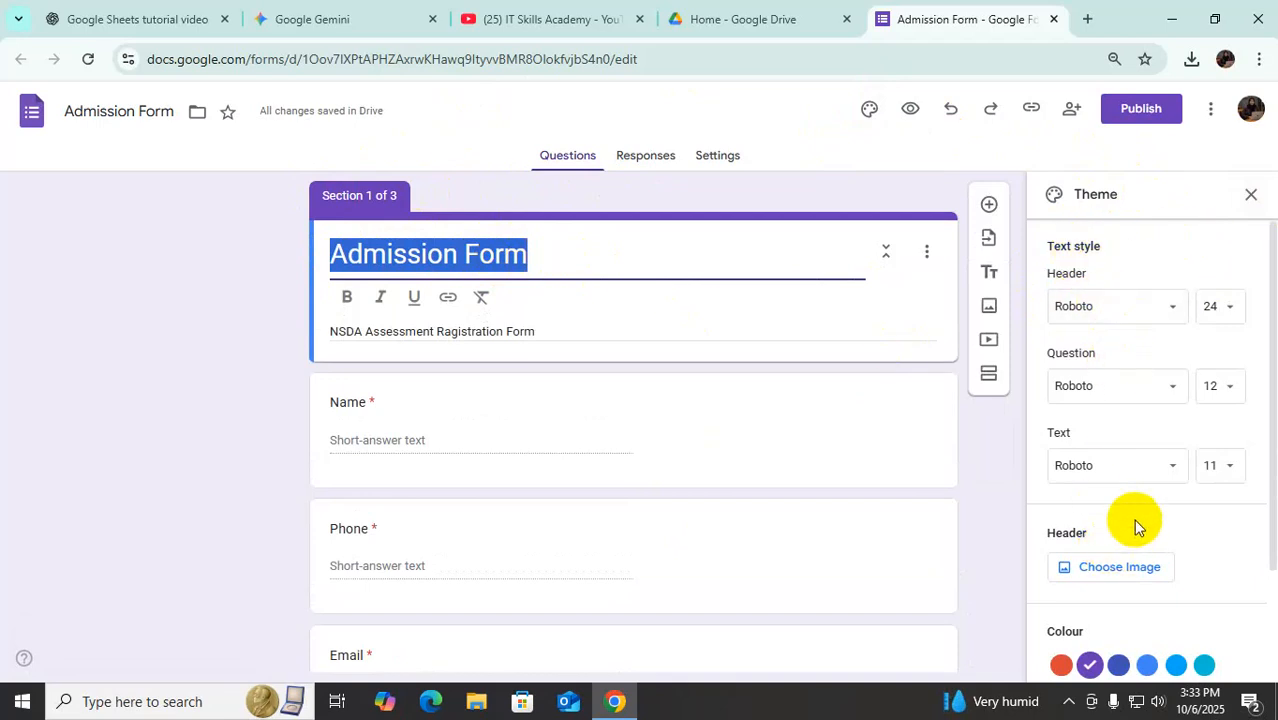
pyautogui.scroll(-2, 1133, 519)
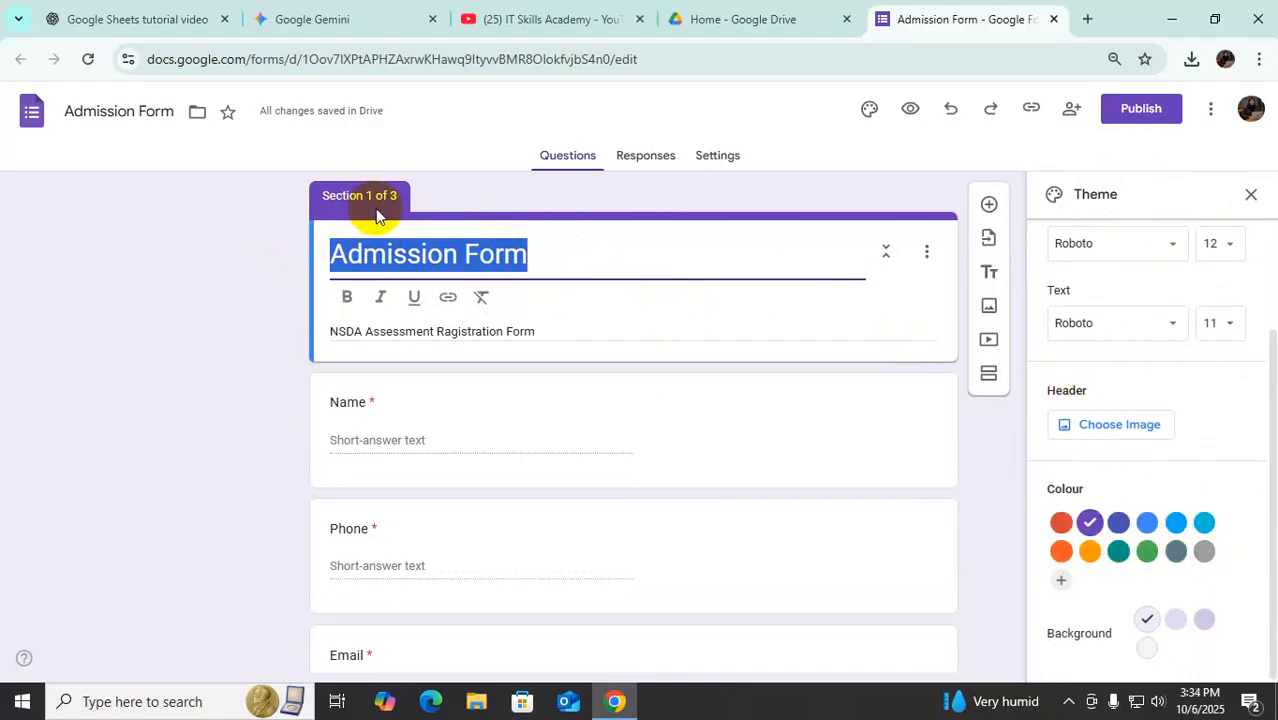
pyautogui.click(580, 260)
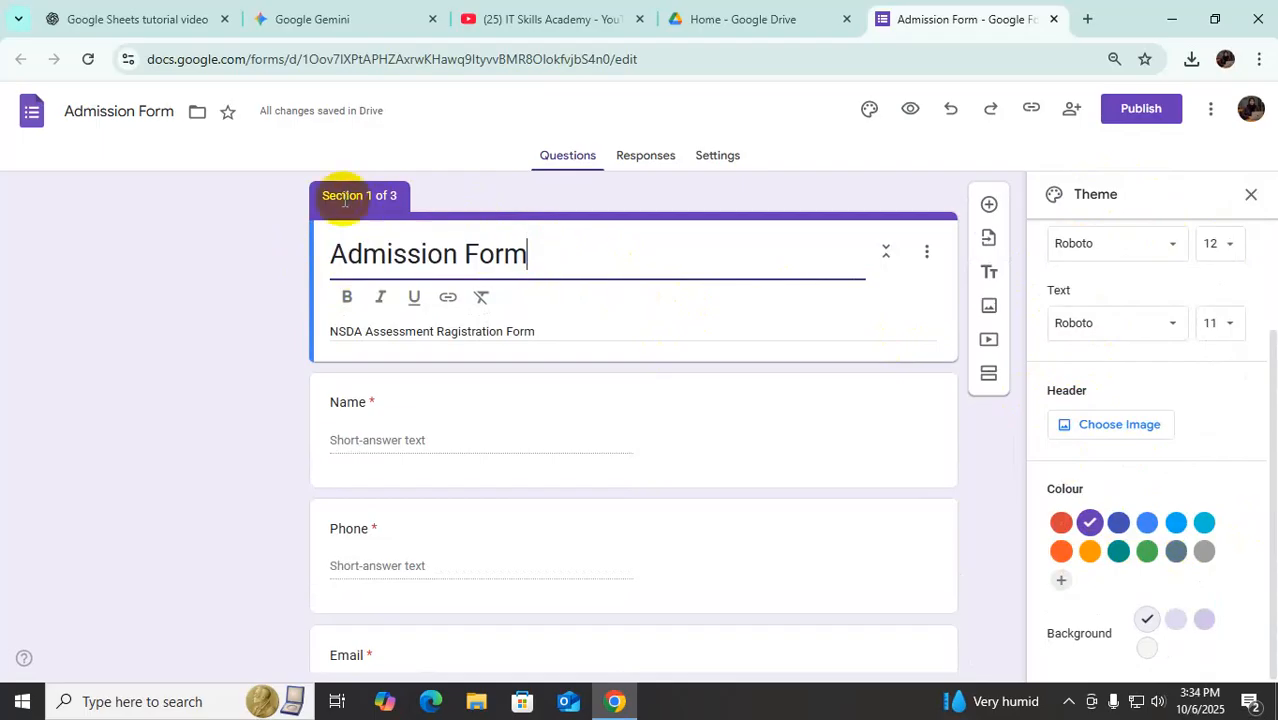
# Try cyan, orange and grey as the form's theme colour, ending with green
pyautogui.click(1206, 524)
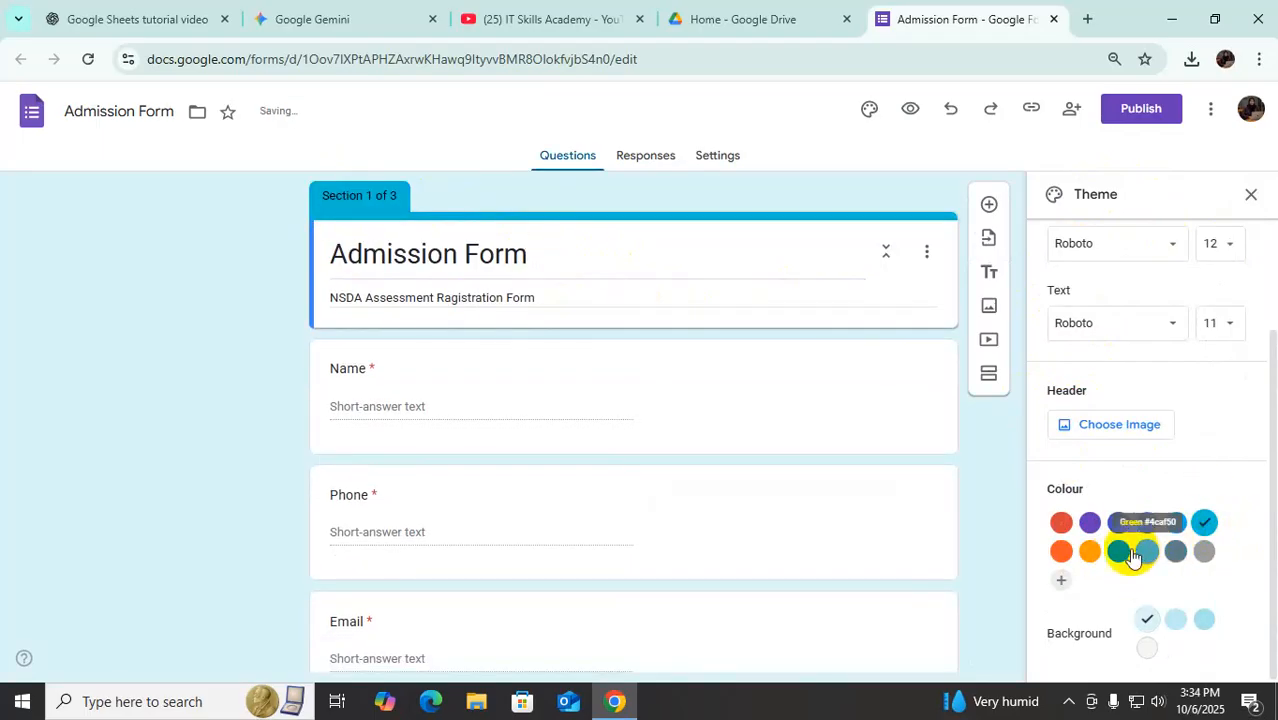
pyautogui.click(1090, 553)
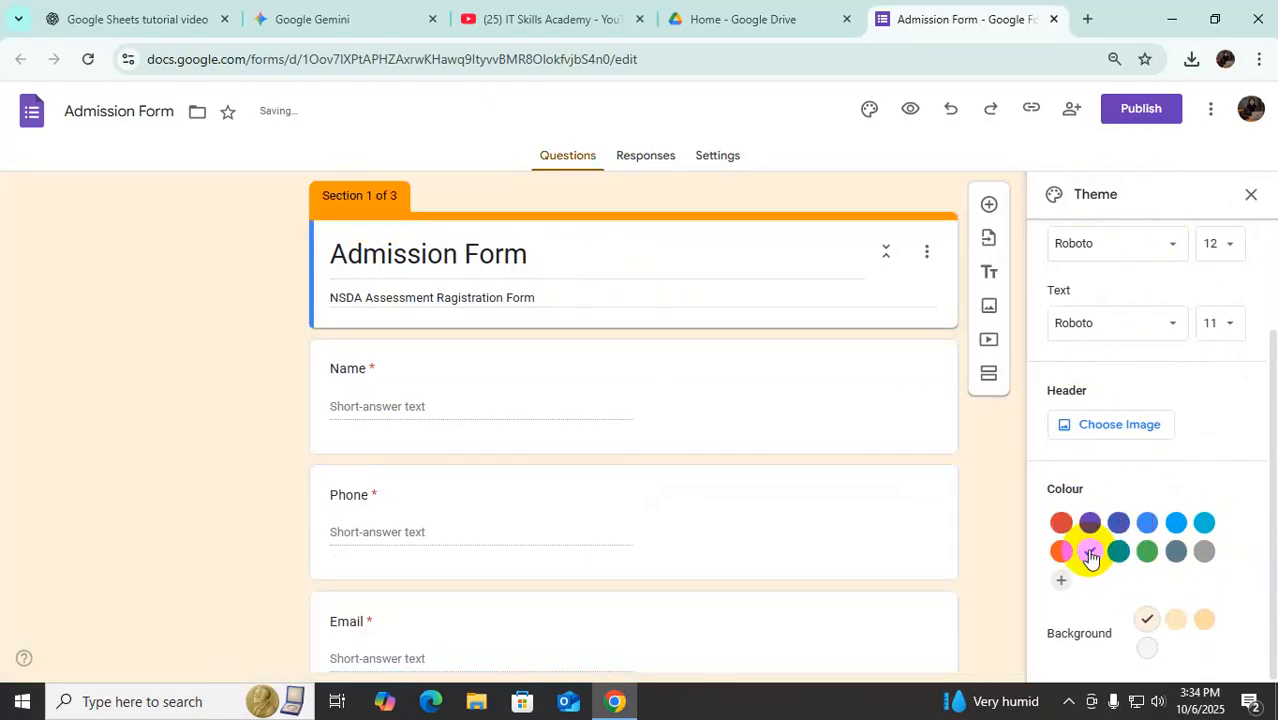
pyautogui.click(1203, 558)
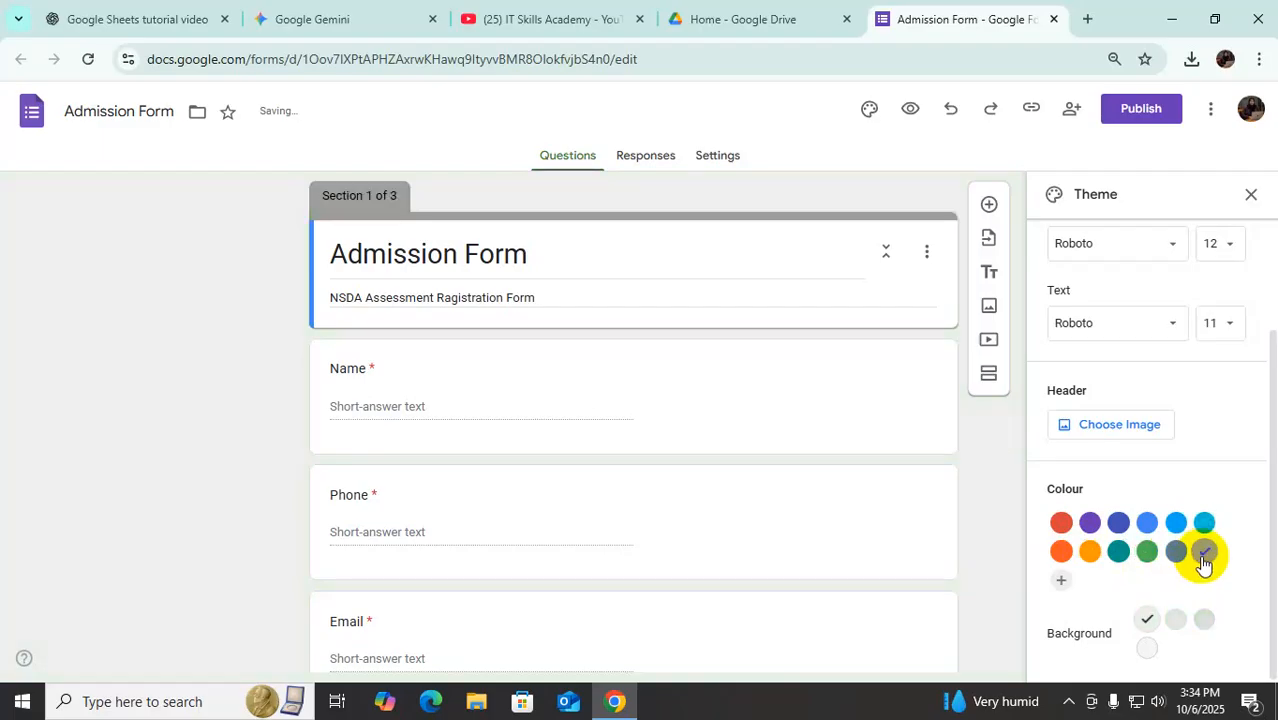
pyautogui.click(1147, 556)
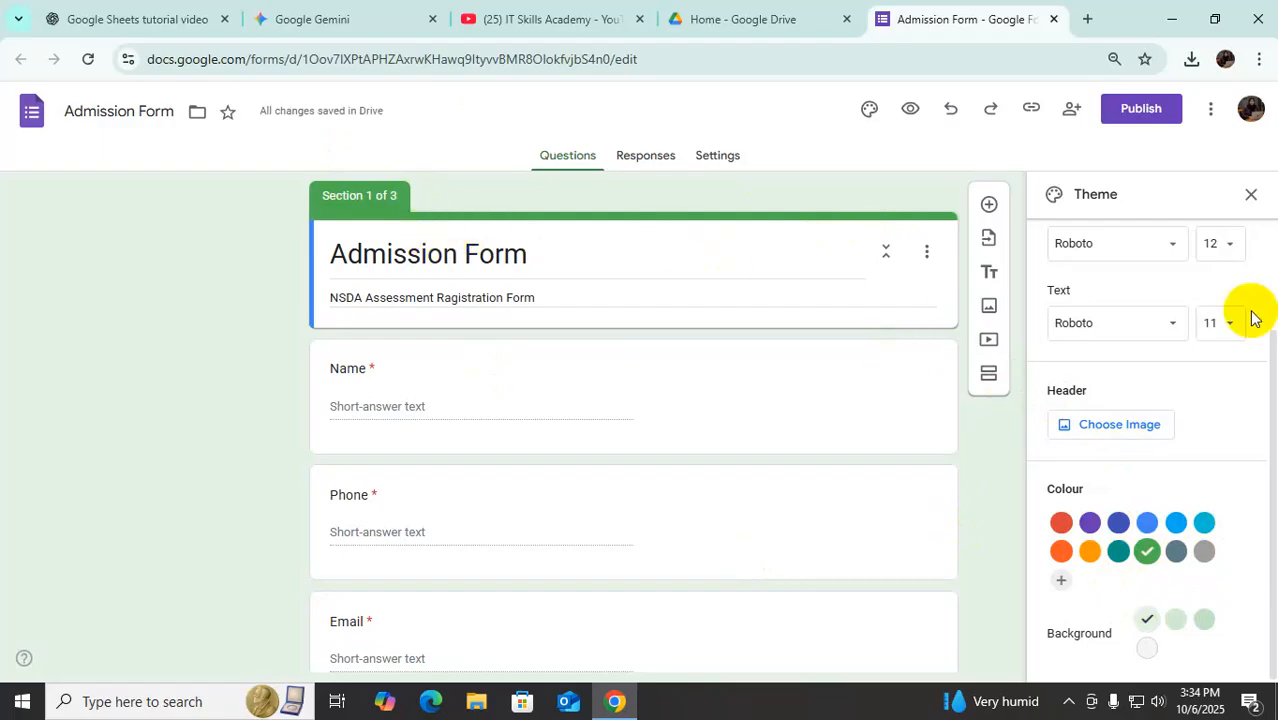
# Insert the dark blue image with metallic arms from the Work and School themes as the form's header
pyautogui.click(1116, 435)
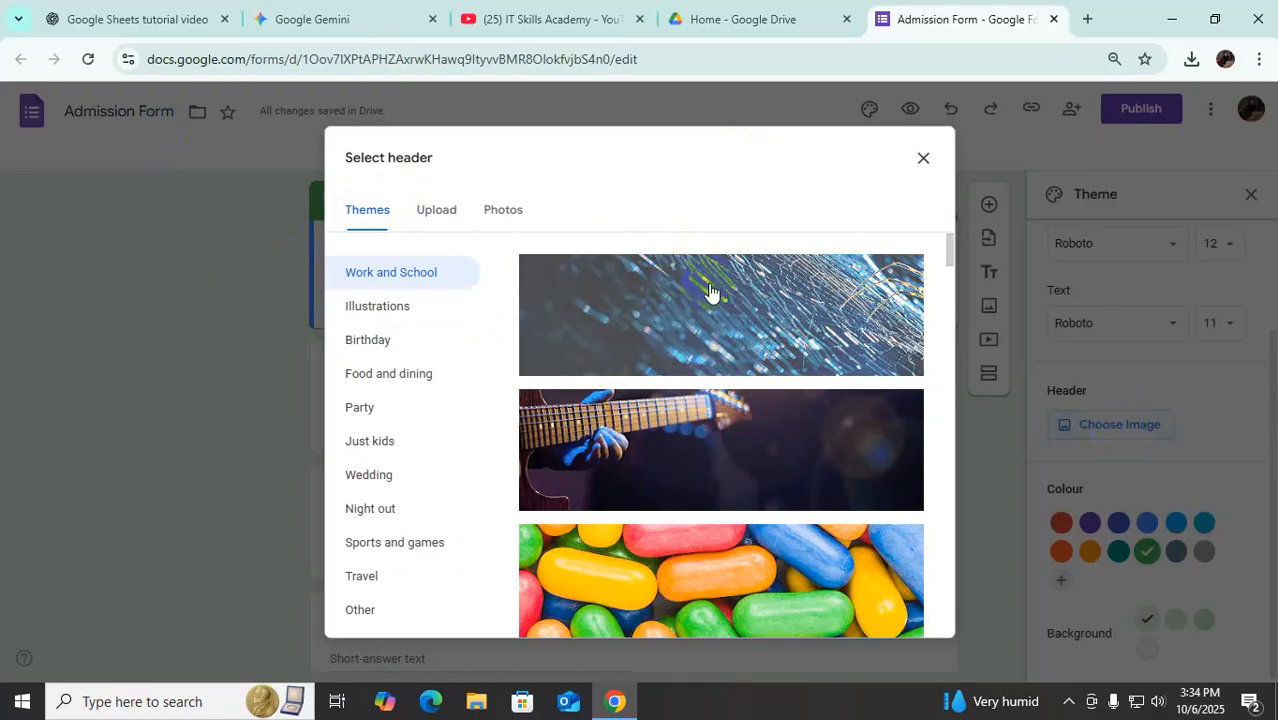
pyautogui.scroll(-3, 688, 546)
pyautogui.scroll(-7, 700, 541)
pyautogui.click(703, 532)
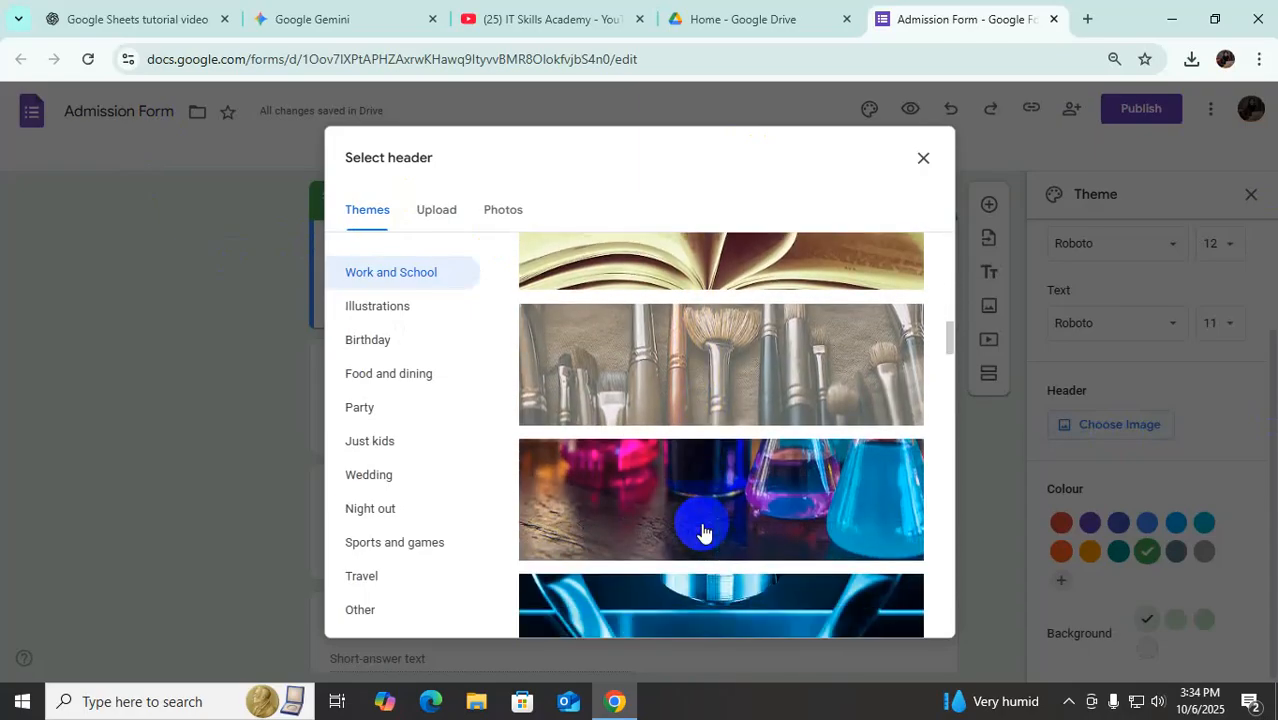
pyautogui.scroll(-3, 703, 532)
pyautogui.click(730, 366)
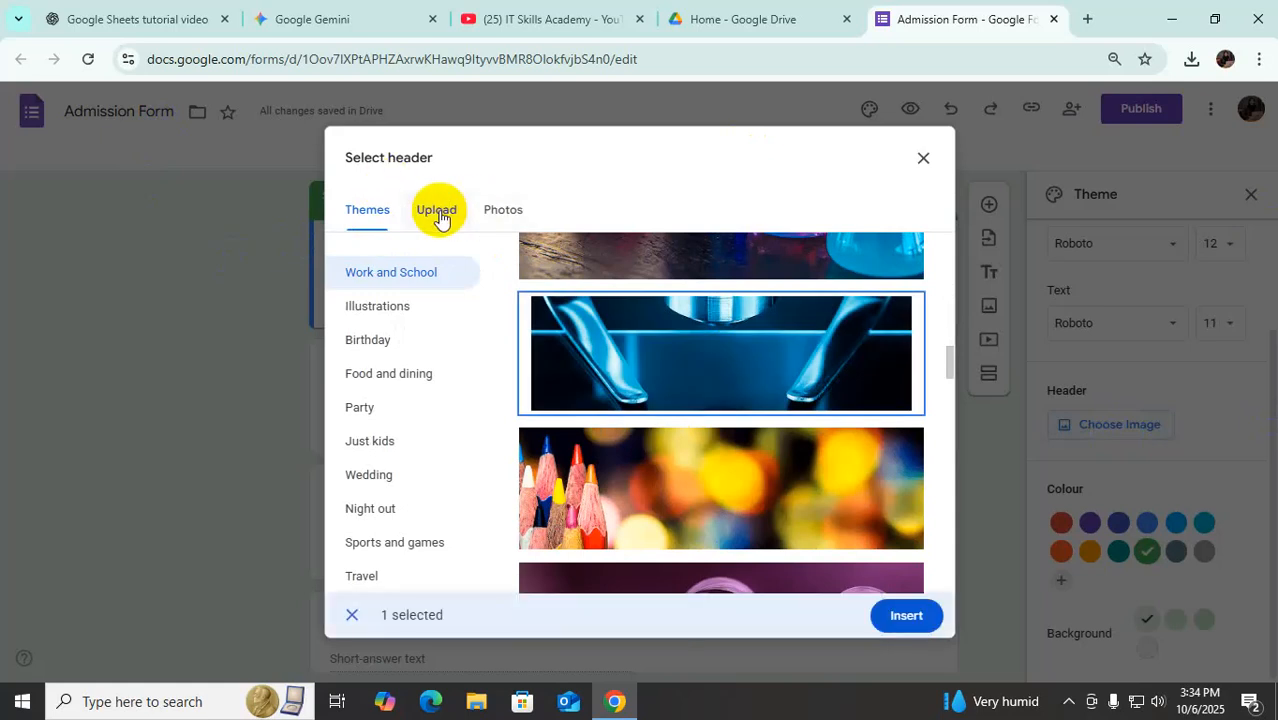
pyautogui.scroll(-3, 750, 448)
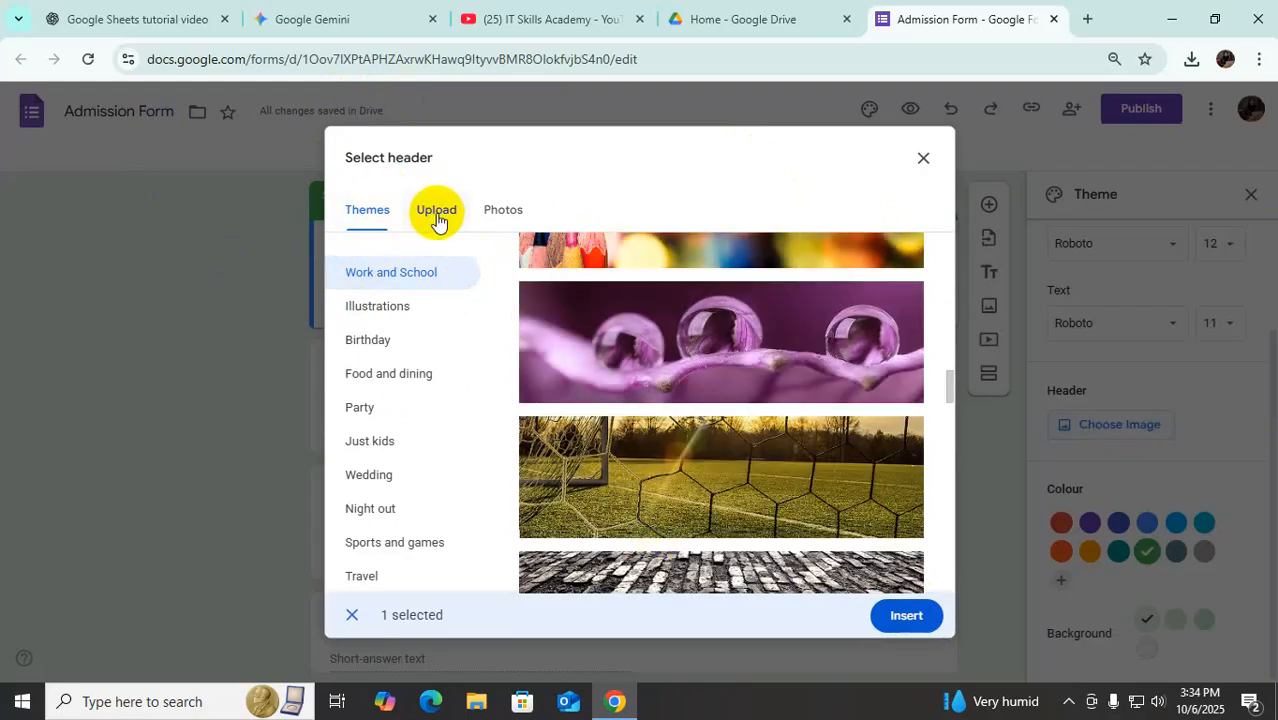
pyautogui.click(905, 615)
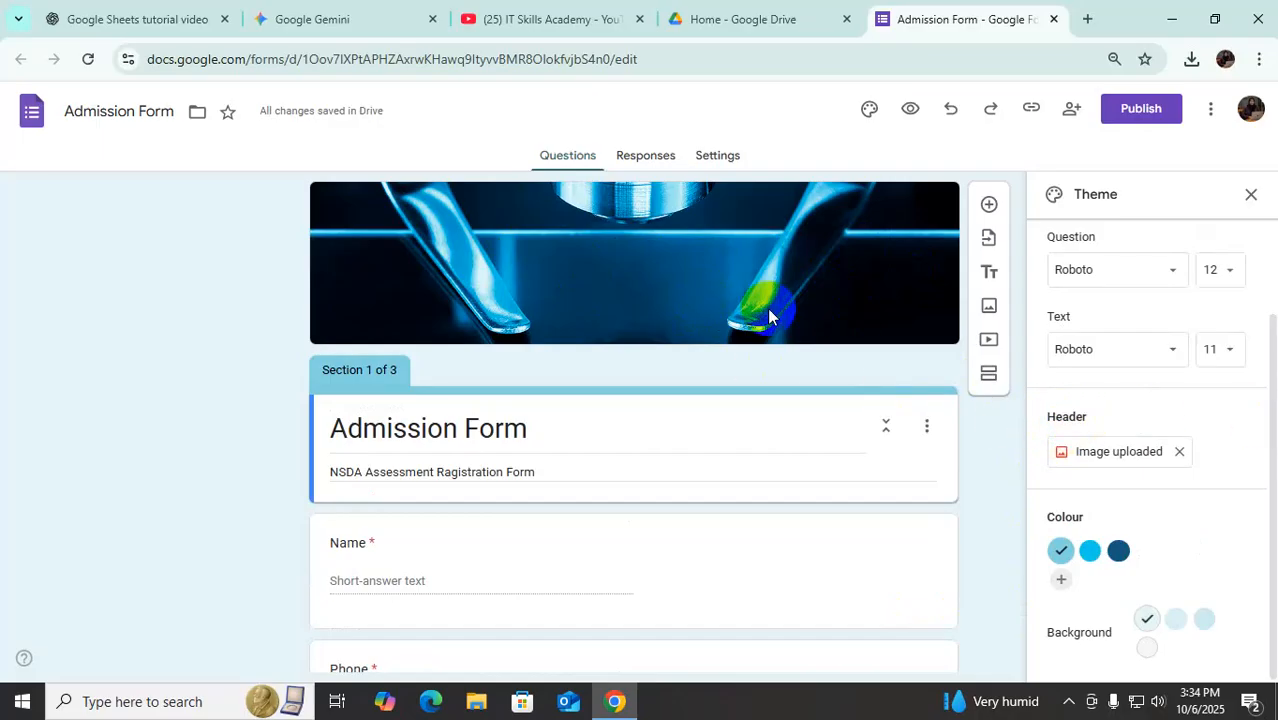
# Look over the themed form, check that responder access is Anyone with the link, and publish the form
pyautogui.scroll(-15, 770, 515)
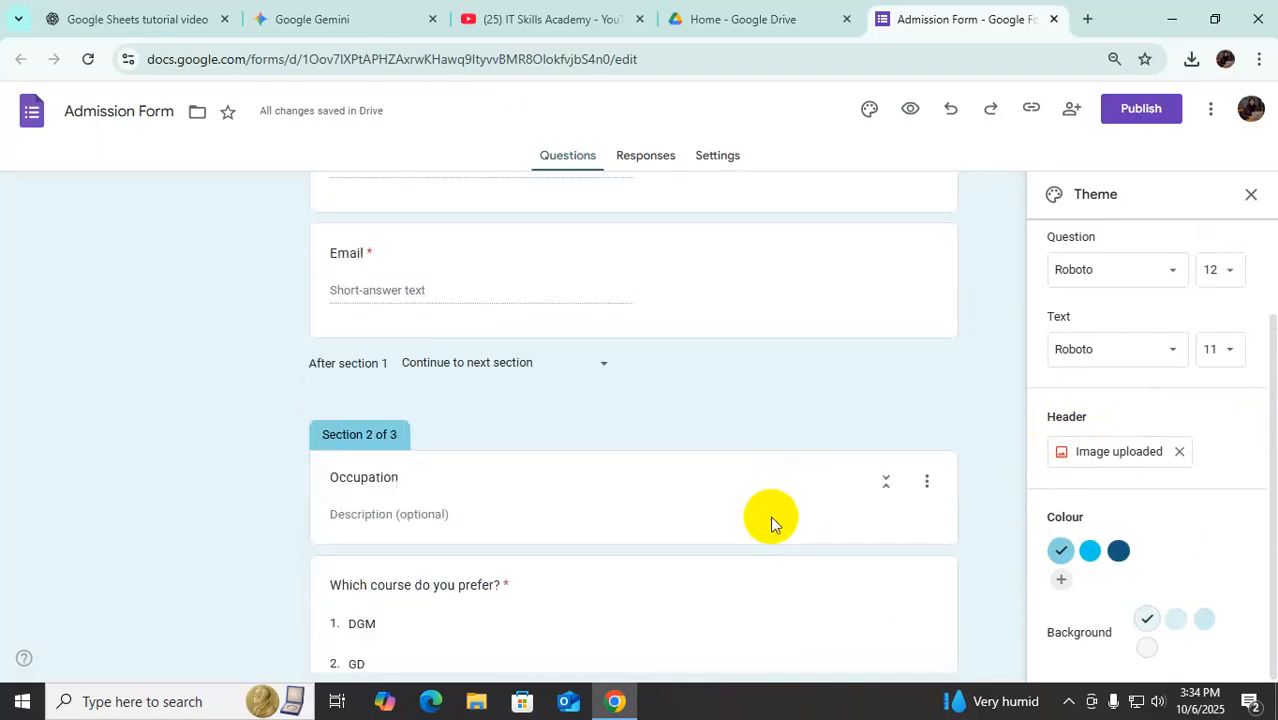
pyautogui.scroll(-3, 770, 515)
pyautogui.scroll(20, 771, 515)
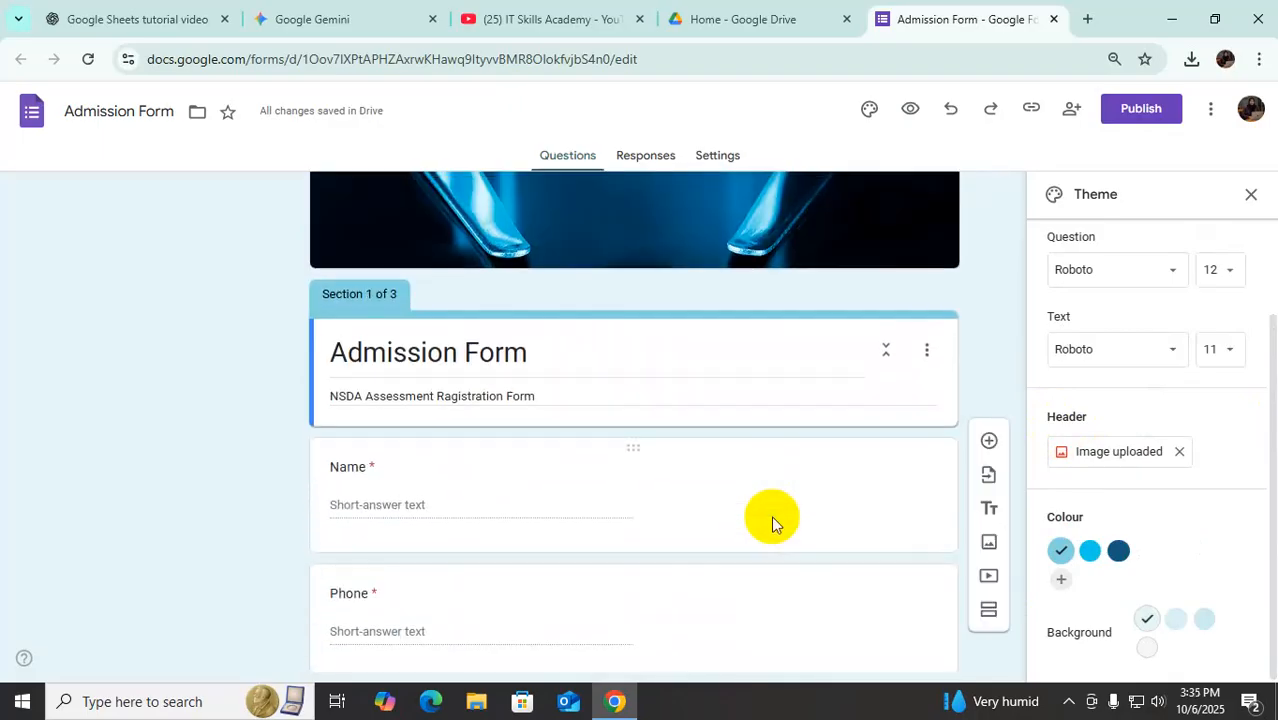
pyautogui.click(1140, 107)
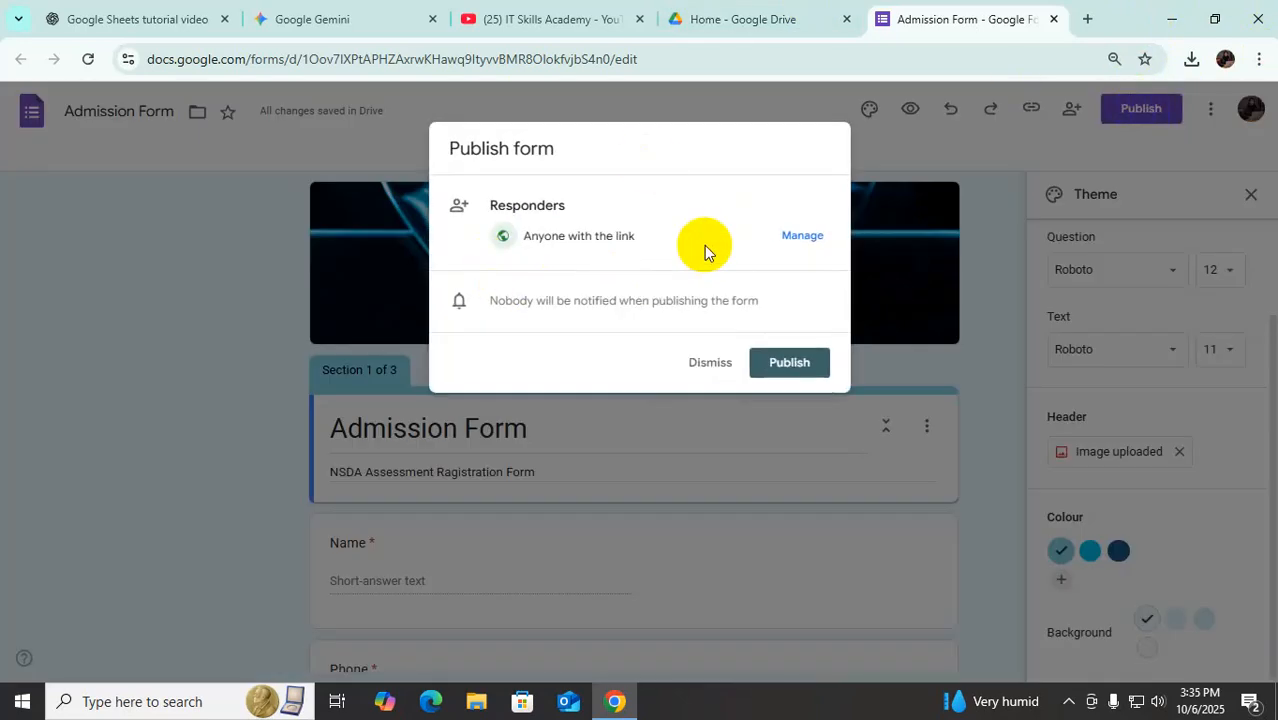
pyautogui.click(799, 240)
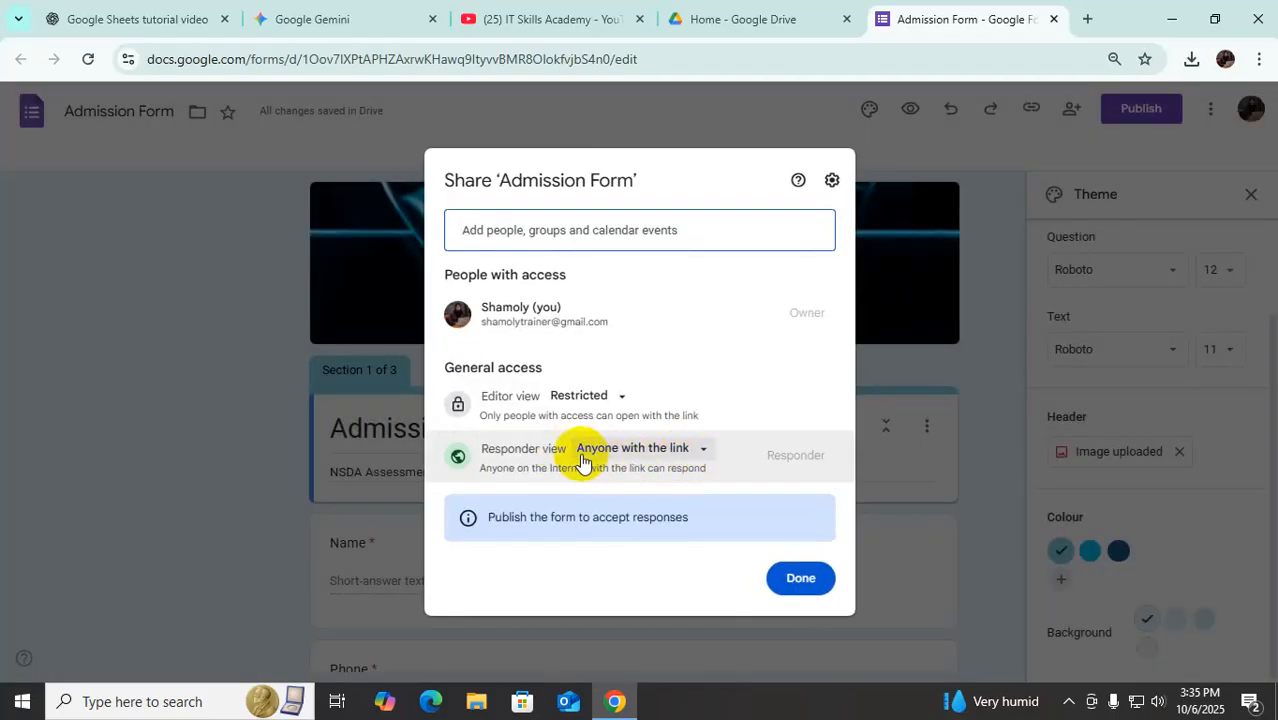
pyautogui.click(803, 579)
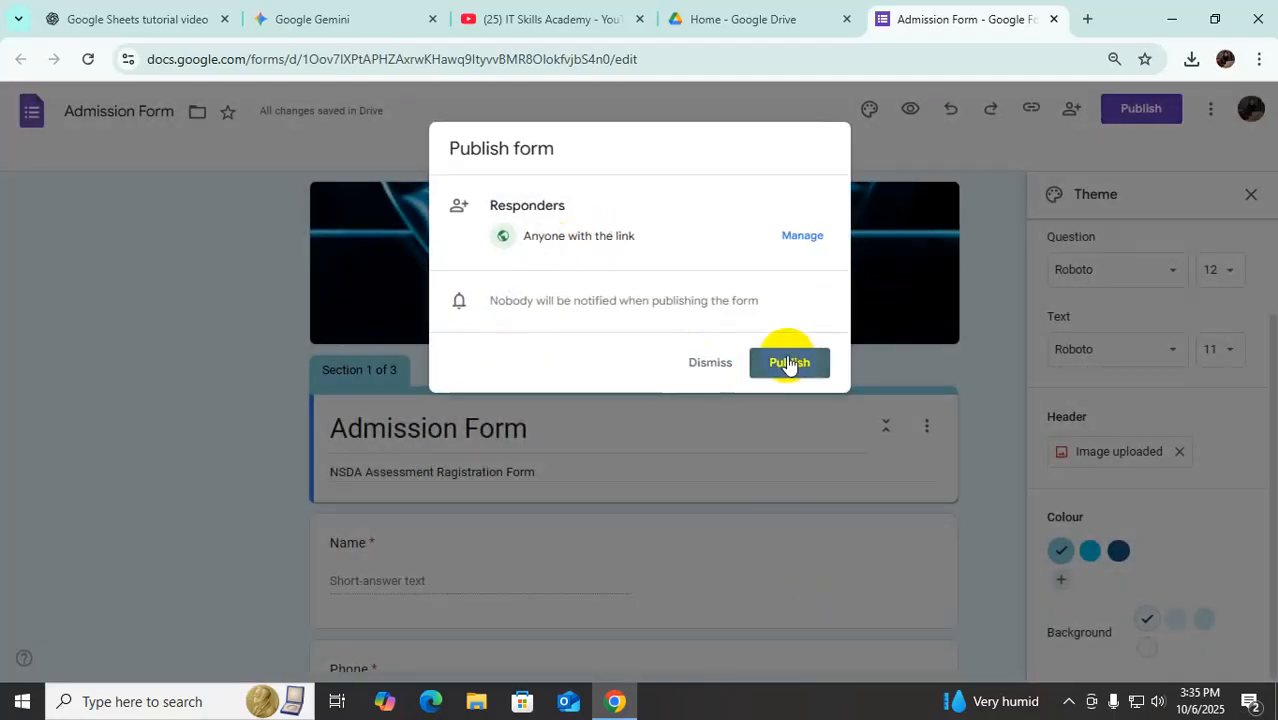
pyautogui.click(795, 365)
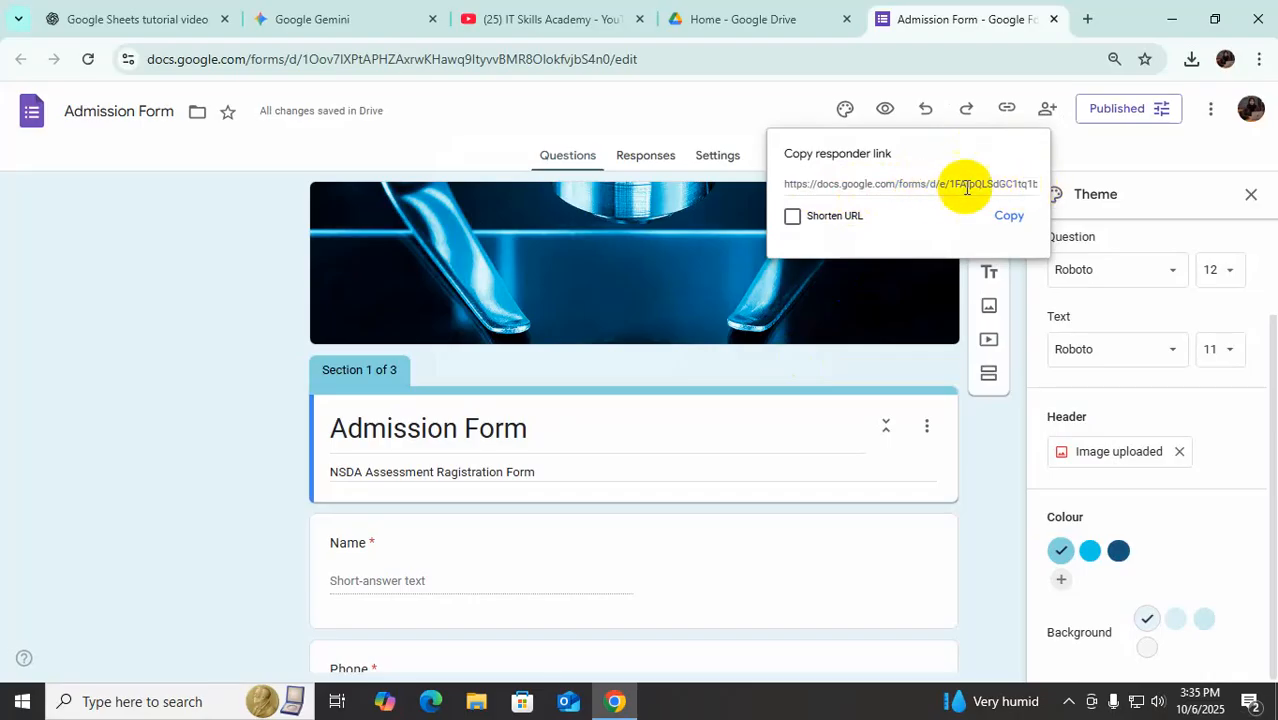
# Shorten the form's responder link and copy it
pyautogui.click(792, 217)
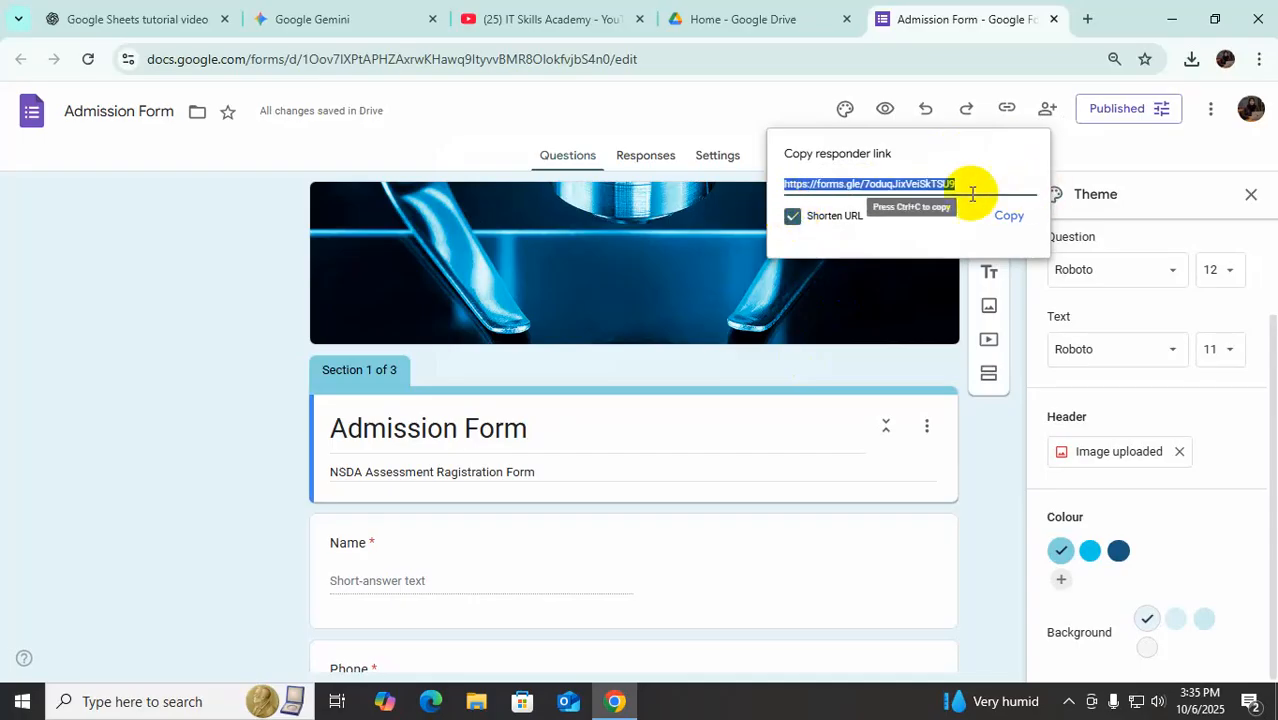
pyautogui.click(1016, 222)
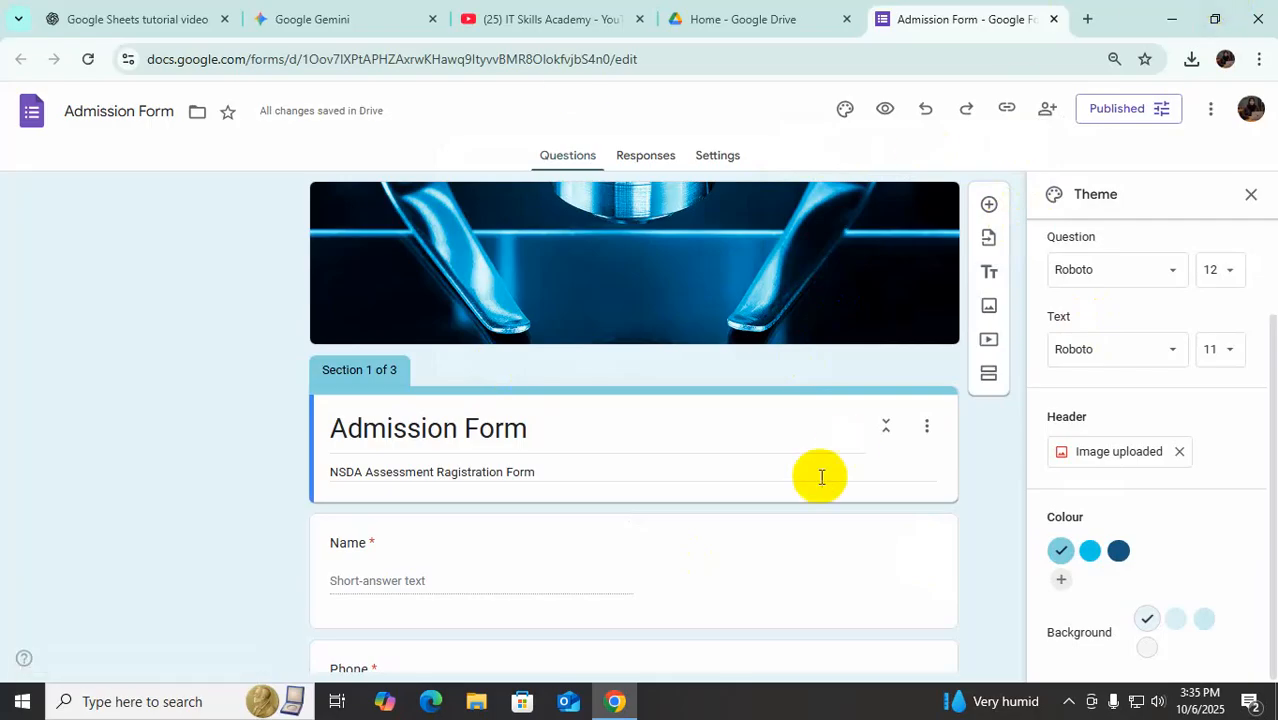
# Open Google Classroom from the Google apps in a new browser tab
pyautogui.click(1089, 19)
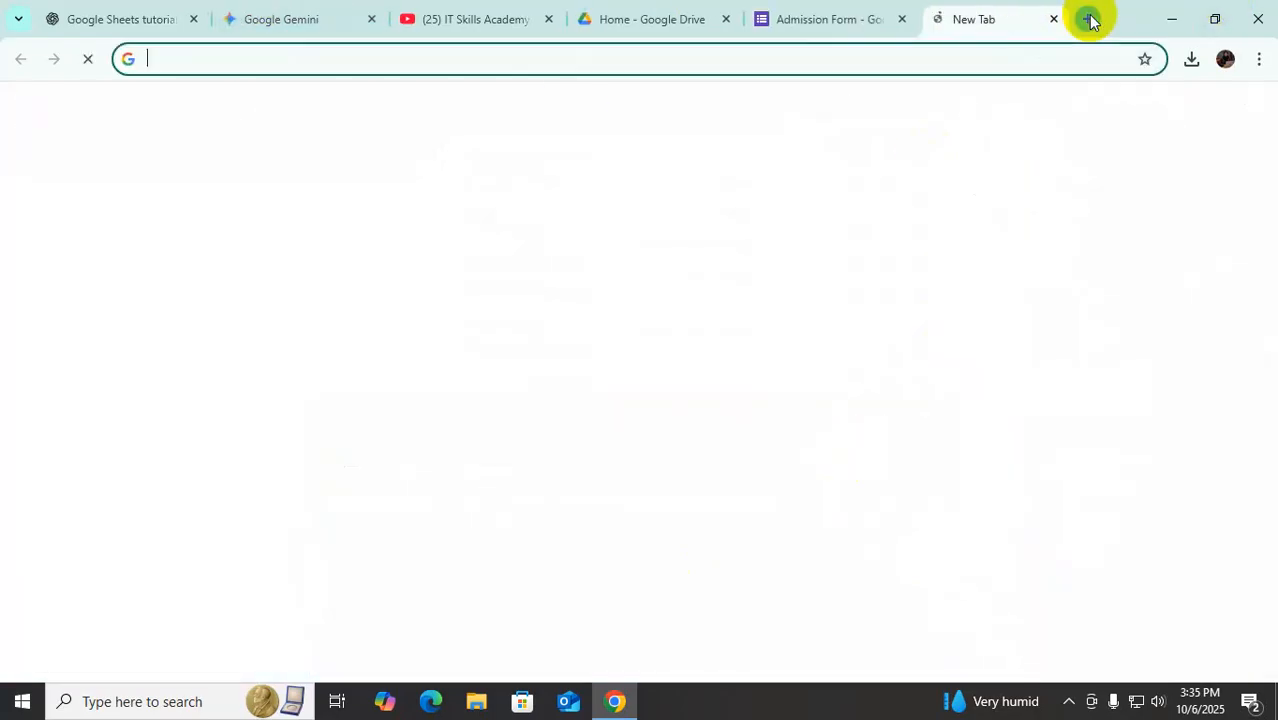
pyautogui.click(1200, 120)
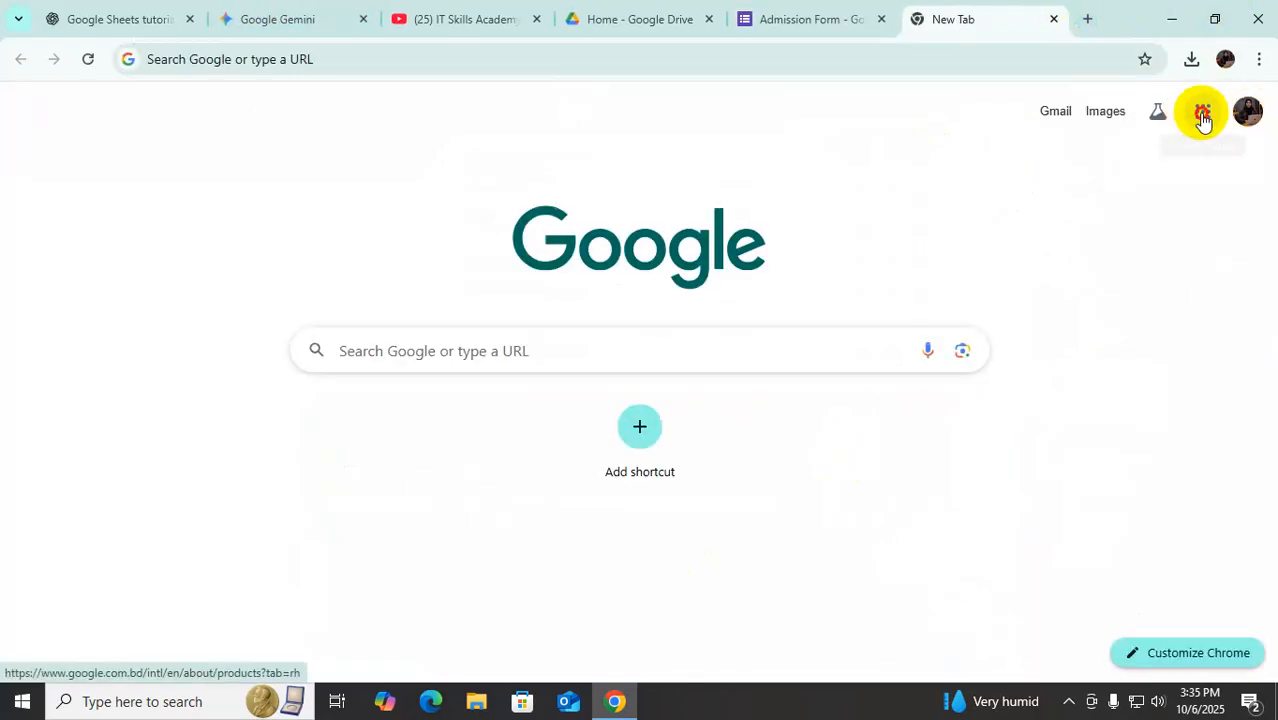
pyautogui.scroll(-3, 1175, 385)
pyautogui.scroll(-3, 1178, 385)
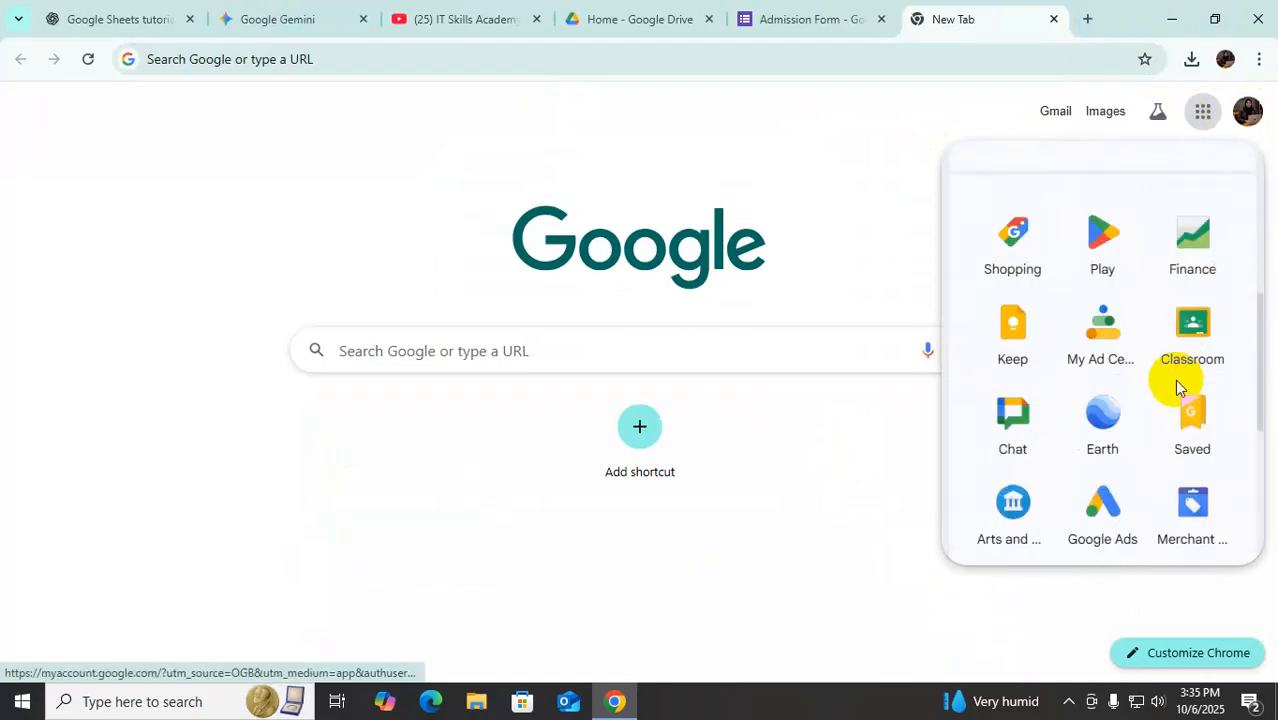
pyautogui.click(1192, 335)
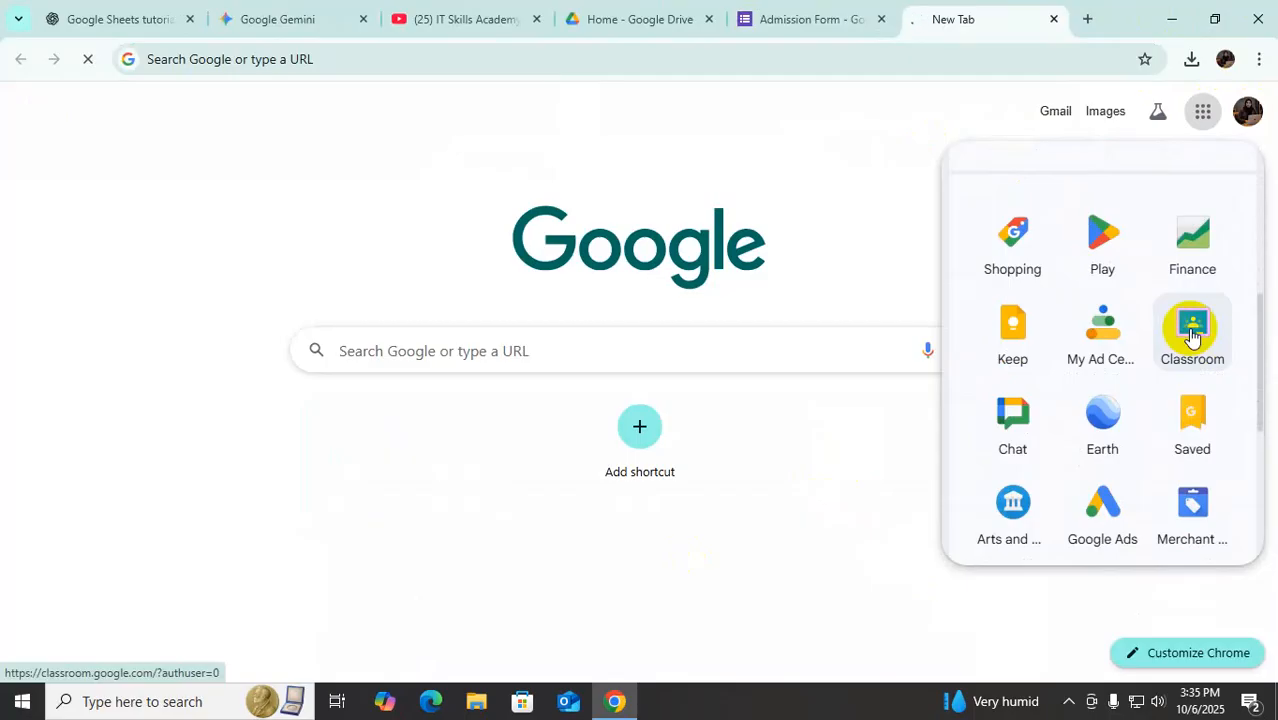